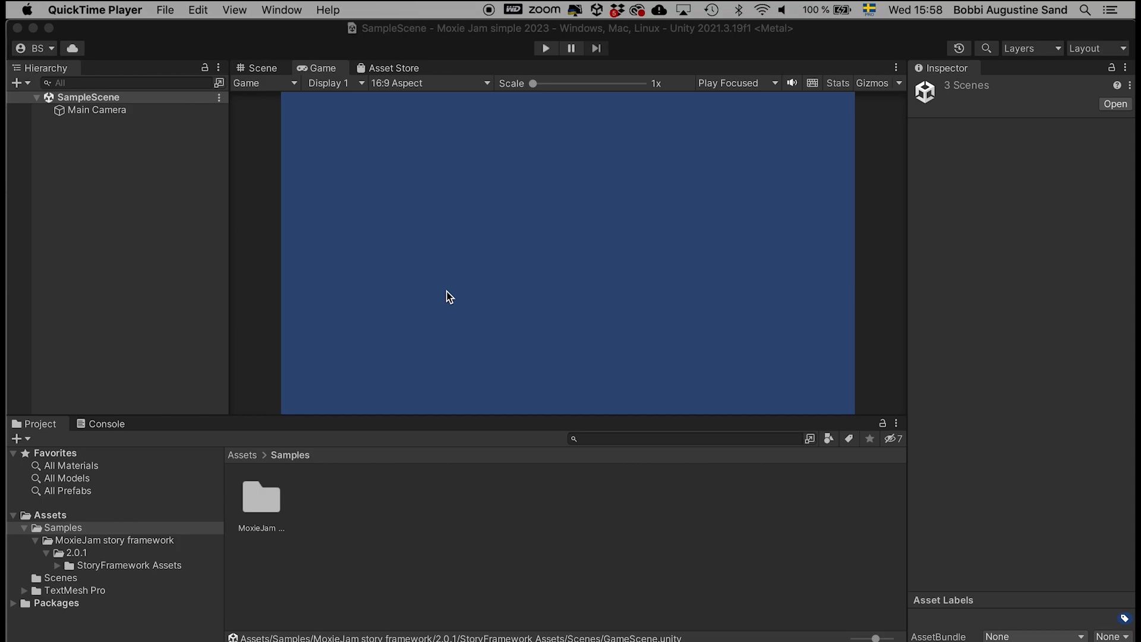
# Review the Backgrounds, Items and Objects folders inside StoryFramework Assets, and open GameScene from its Scenes folder
pyautogui.click(295, 36)
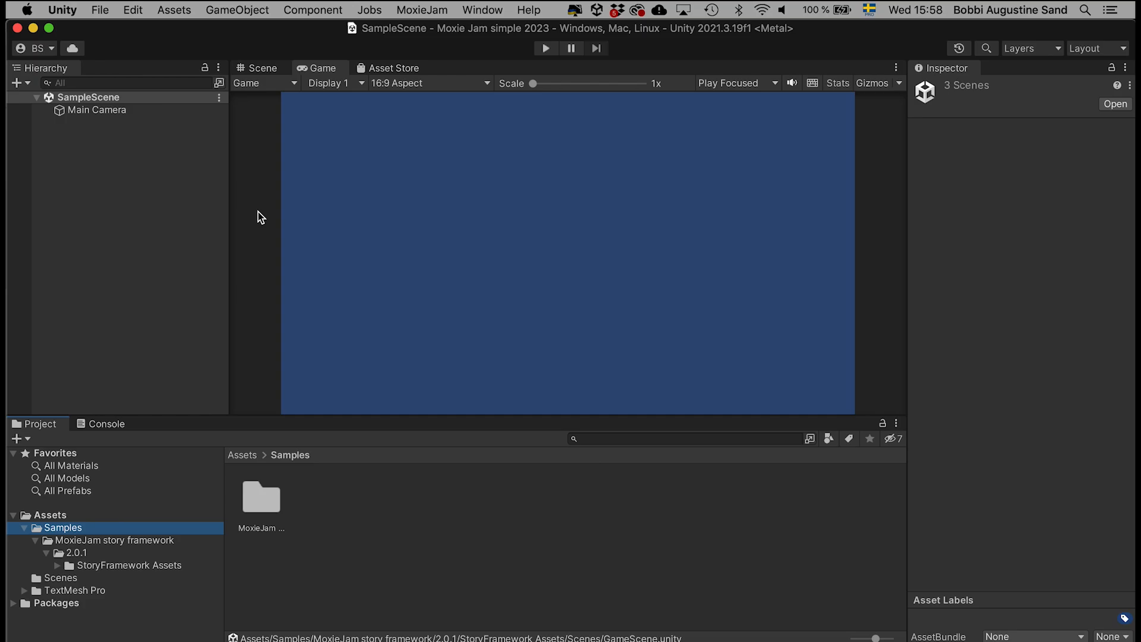
pyautogui.click(57, 566)
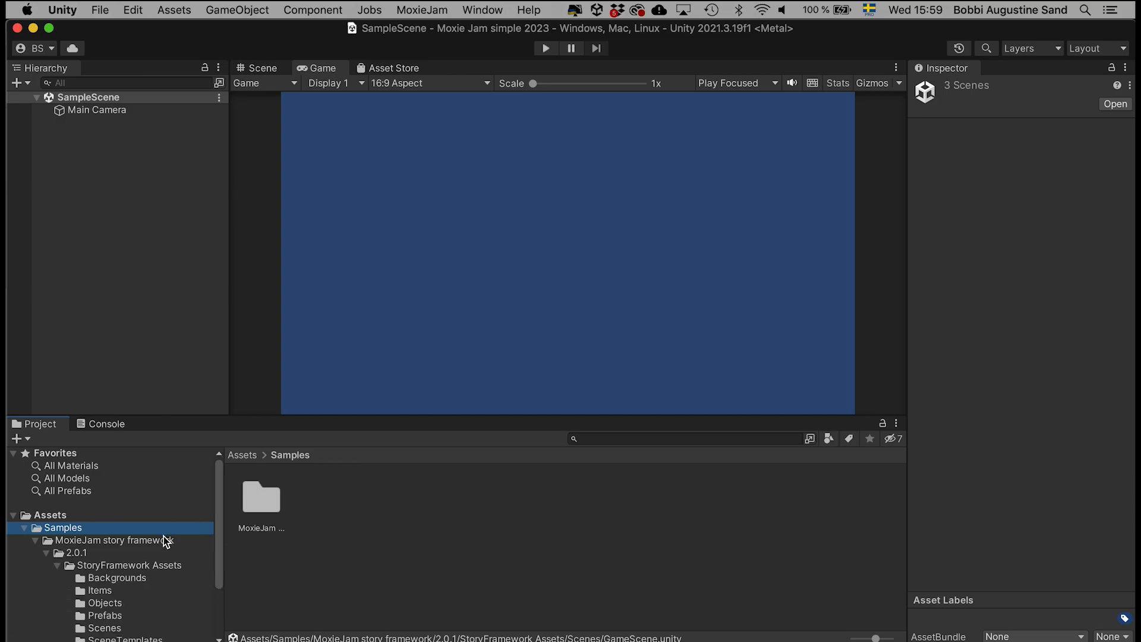
pyautogui.scroll(-3, 164, 538)
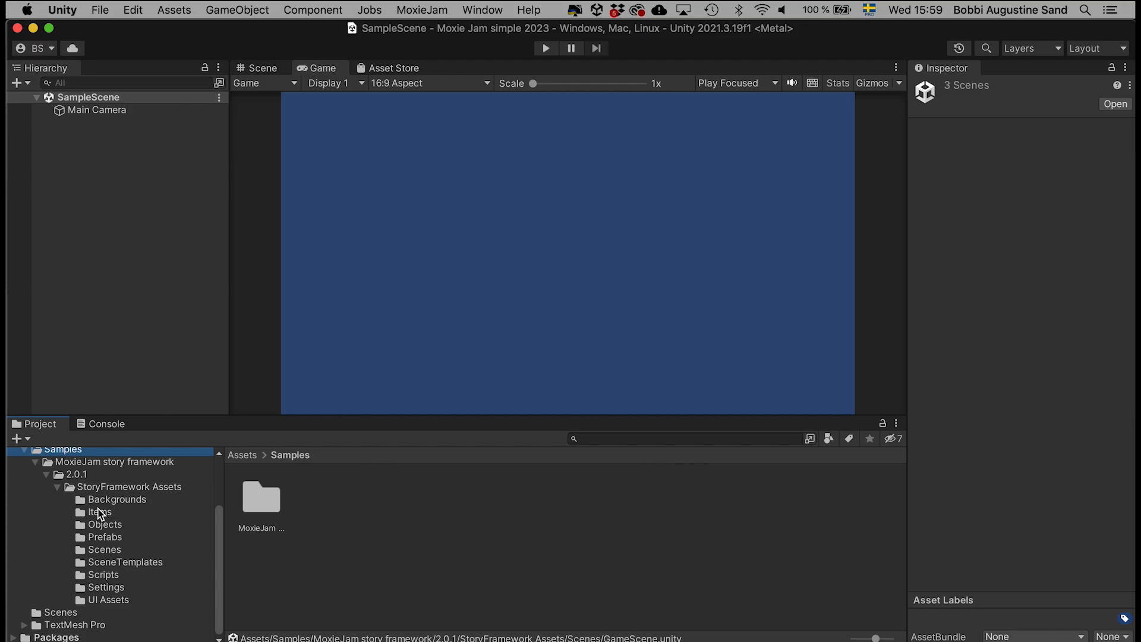
pyautogui.click(139, 501)
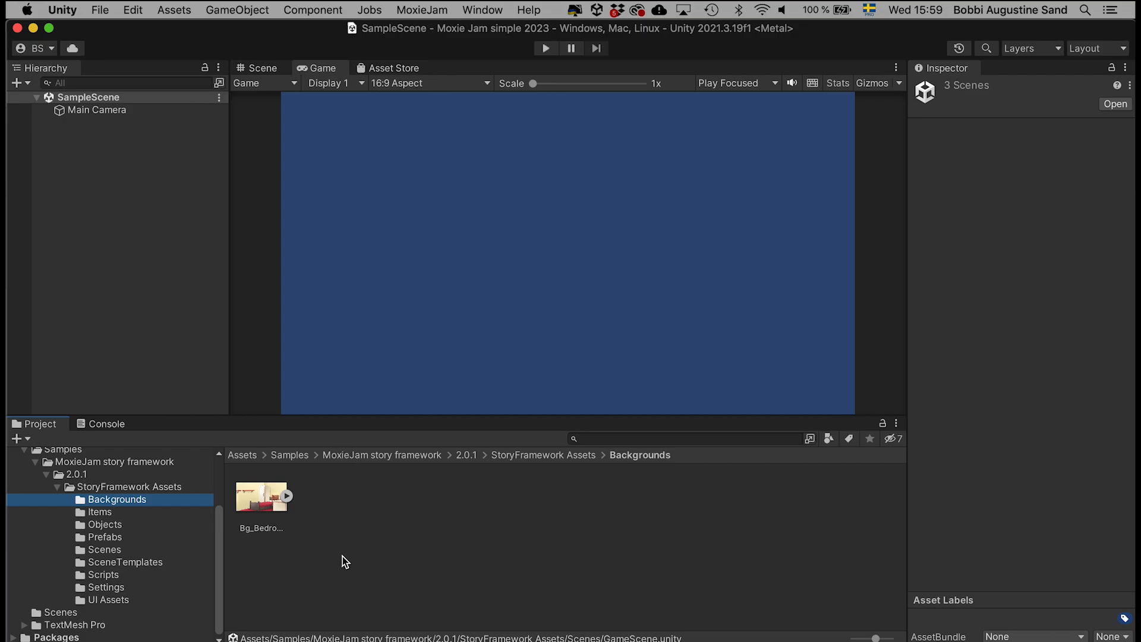
pyautogui.click(101, 512)
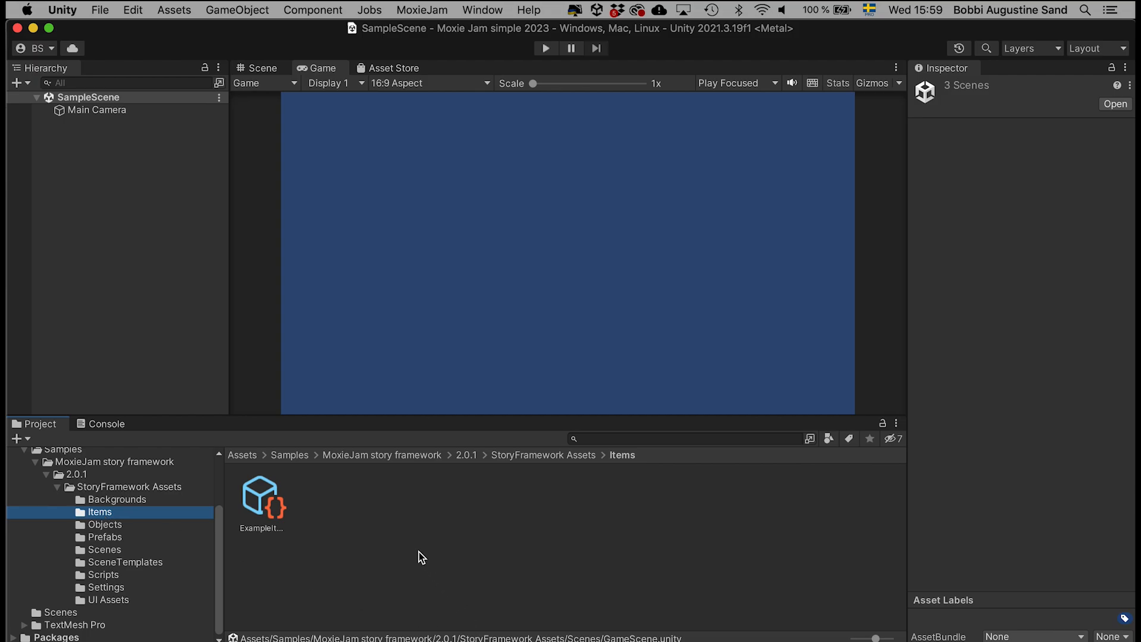
pyautogui.click(105, 525)
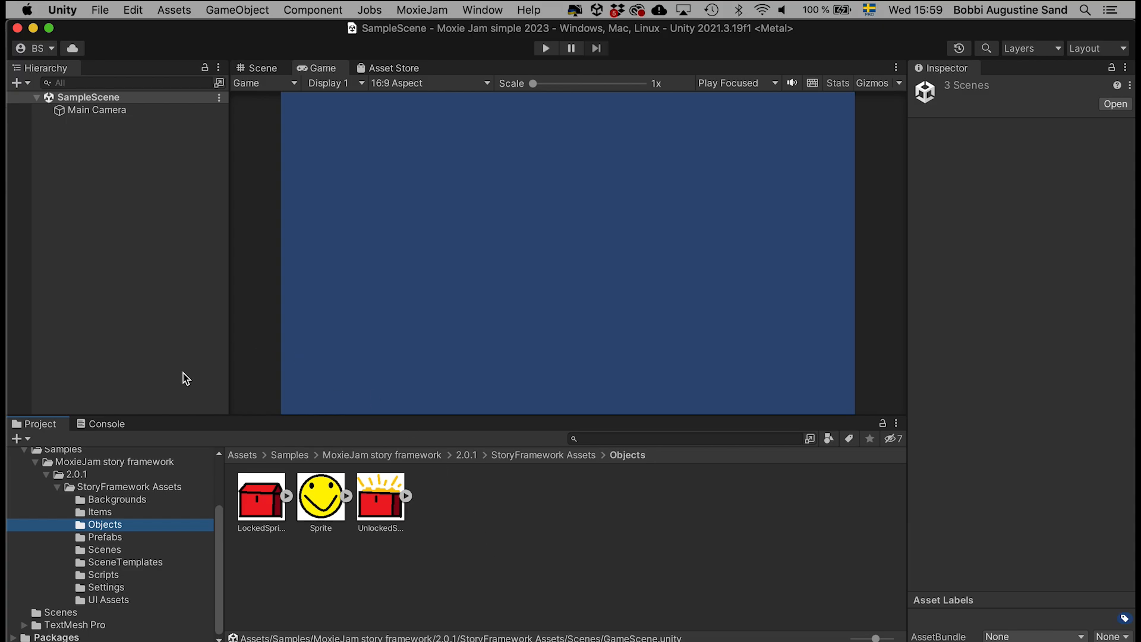
pyautogui.click(140, 550)
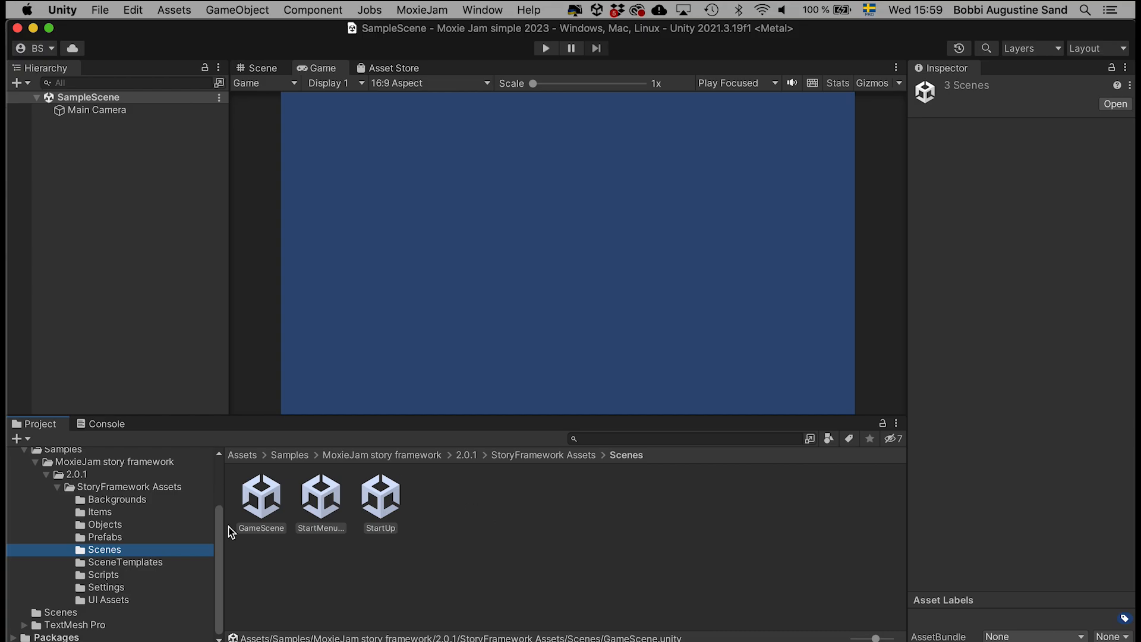
pyautogui.doubleClick(267, 498)
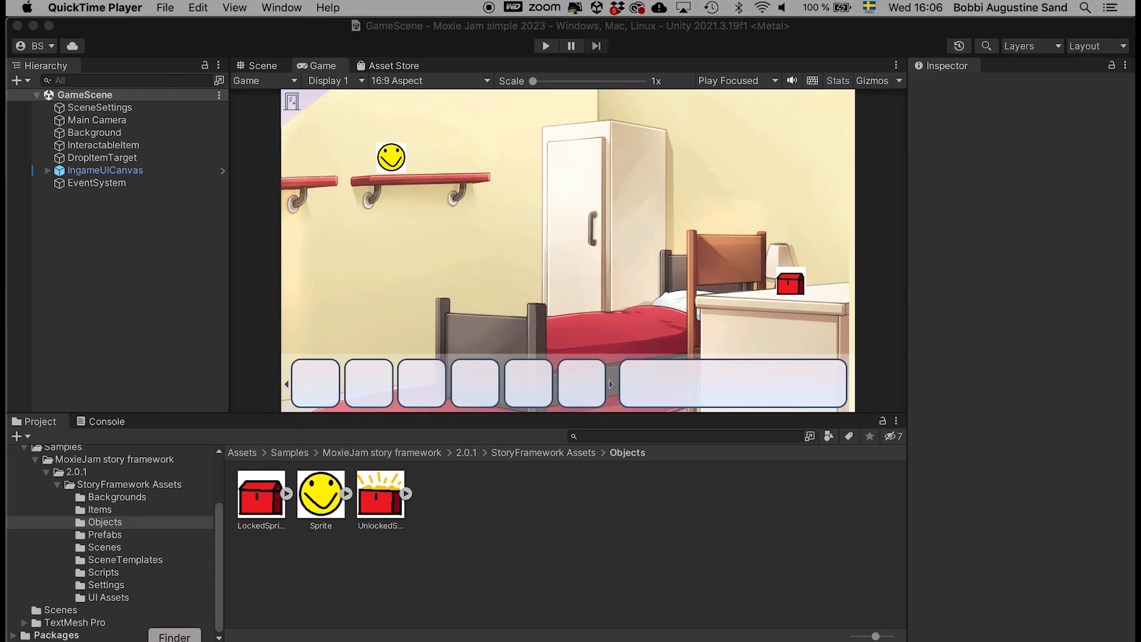
# Switch to Finder and copy Thermos.png, Photo_Friend.png and Calendar.png from the Sample Project's Objects folder
pyautogui.click(174, 641)
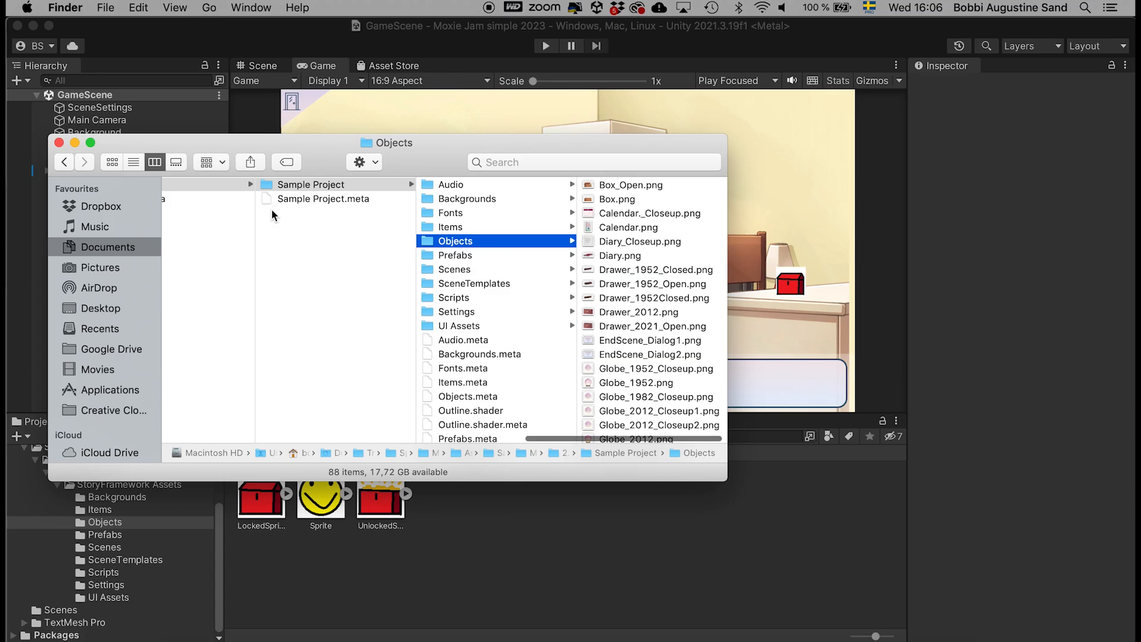
pyautogui.scroll(-2, 657, 321)
pyautogui.scroll(3, 657, 321)
pyautogui.scroll(2, 657, 321)
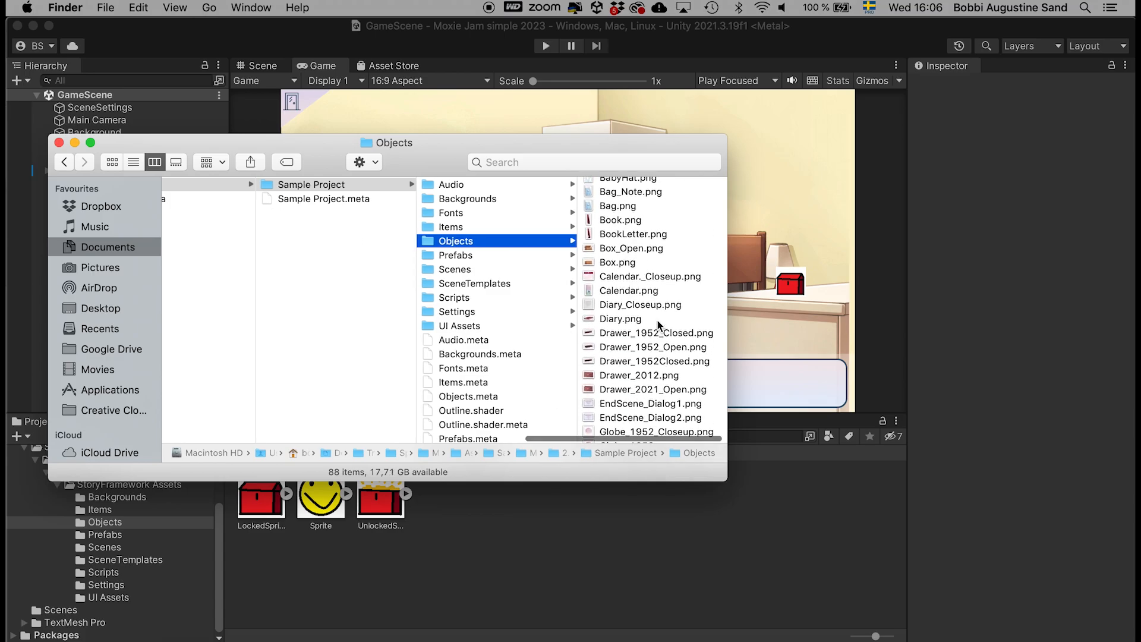
pyautogui.scroll(2, 657, 323)
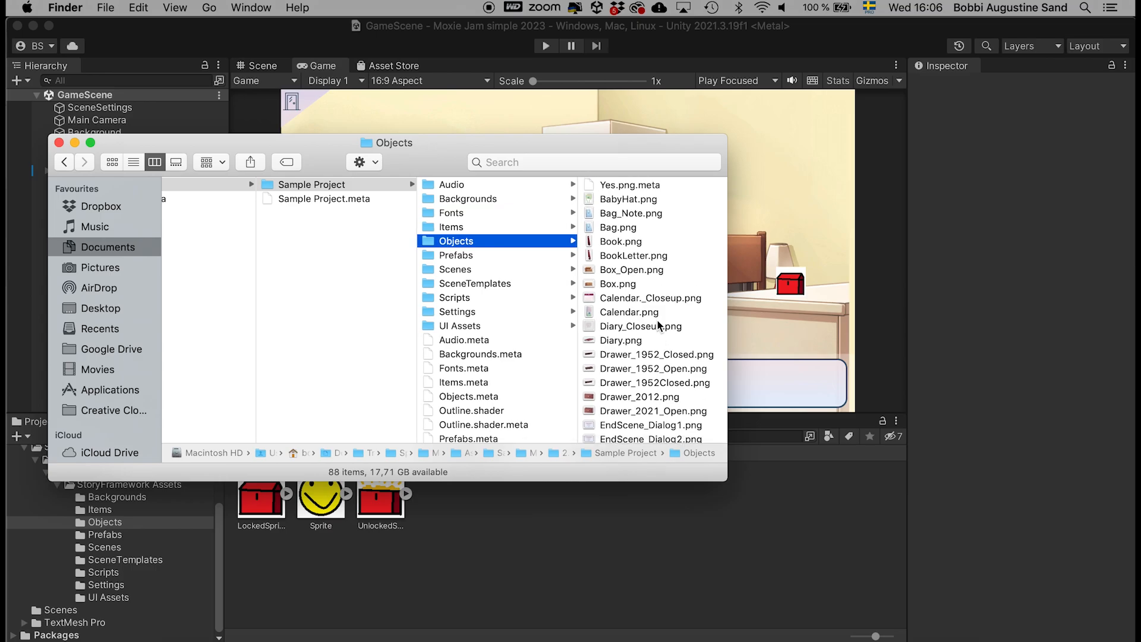
pyautogui.scroll(-3, 657, 325)
pyautogui.scroll(-5, 658, 324)
pyautogui.scroll(-3, 658, 321)
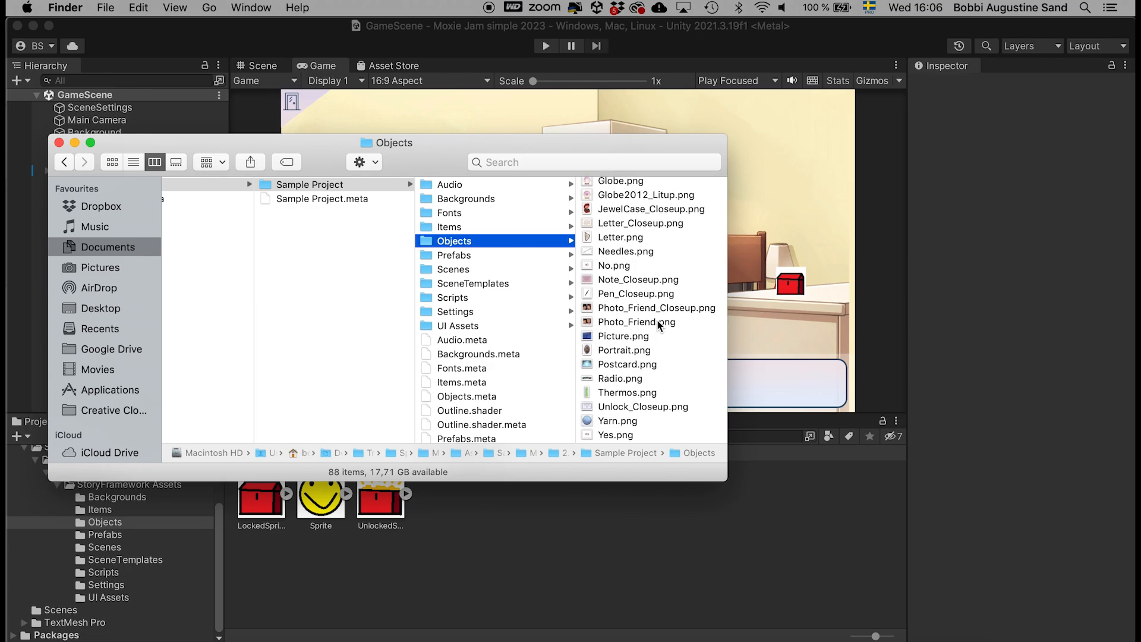
pyautogui.click(632, 392)
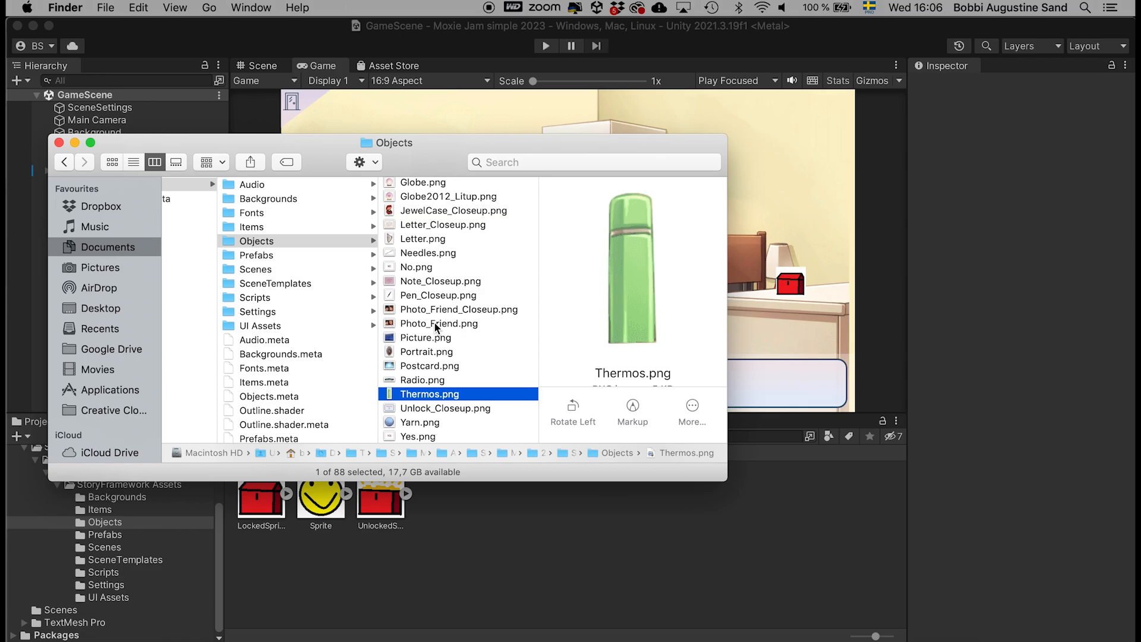
pyautogui.keyDown('super'); pyautogui.click(434, 323); pyautogui.keyUp('super')
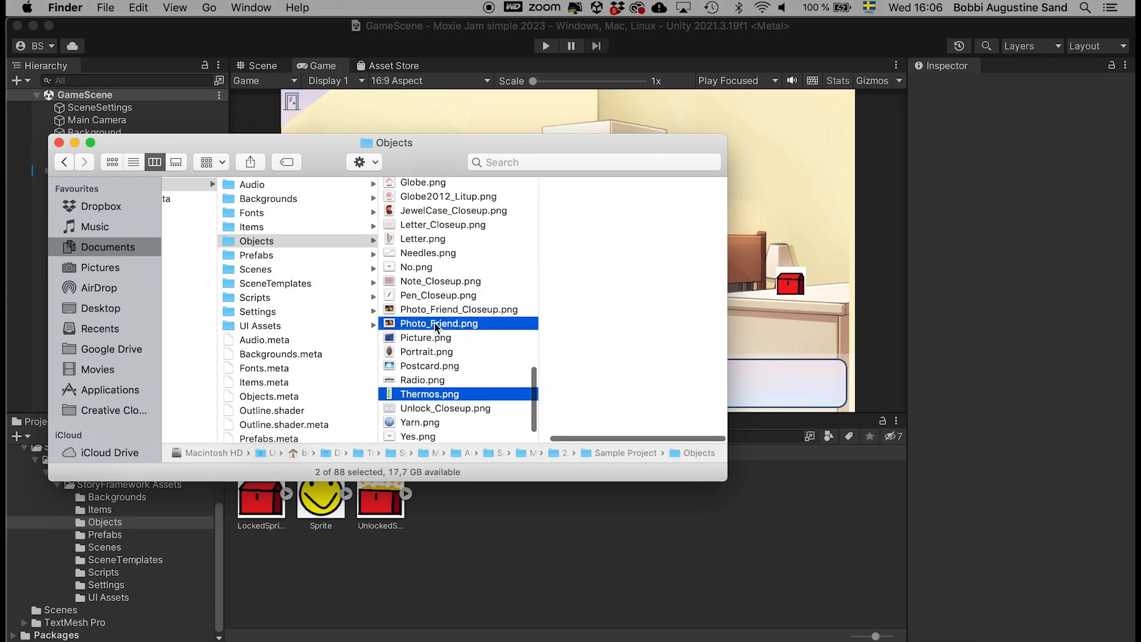
pyautogui.scroll(10, 451, 344)
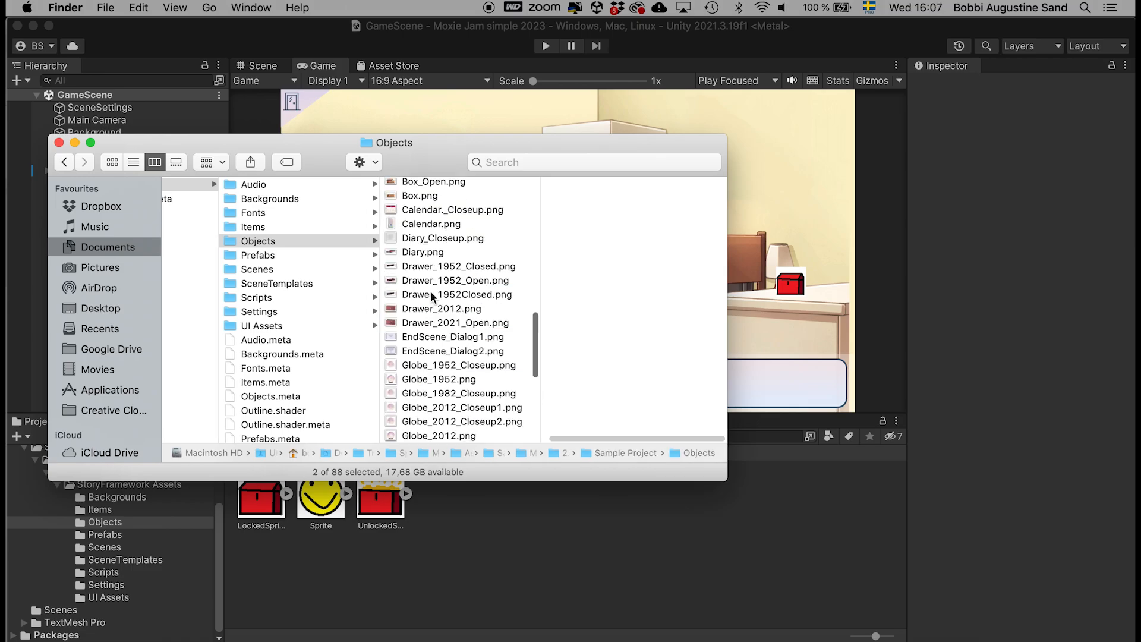
pyautogui.keyDown('super'); pyautogui.click(418, 224); pyautogui.keyUp('super')
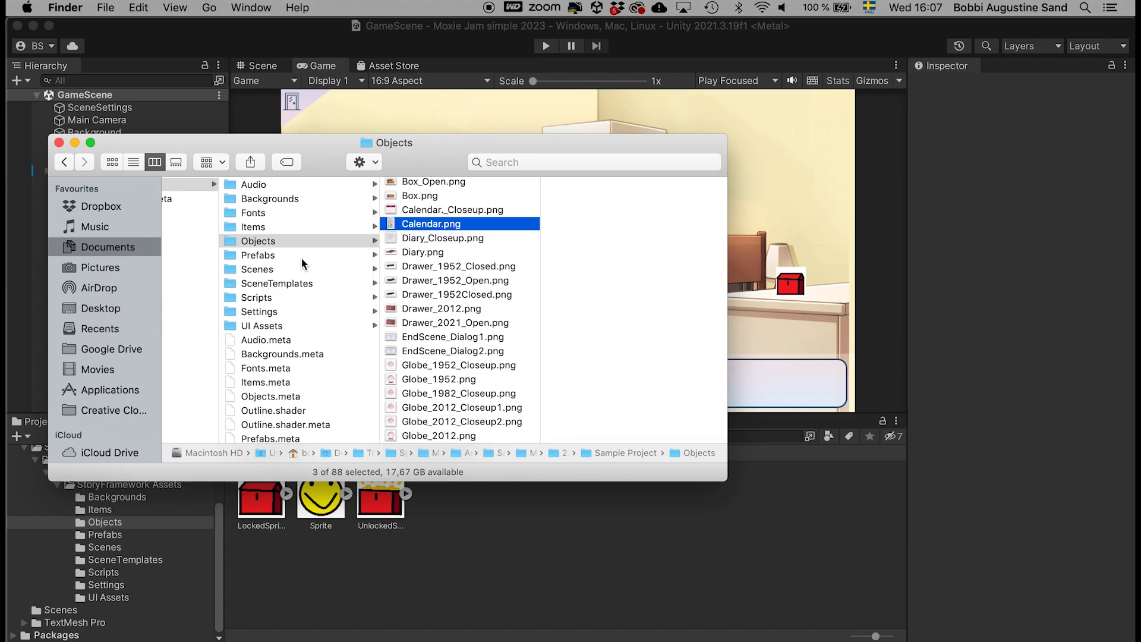
# Paste the three copied images into the StoryFramework Assets Objects folder of Moxie Jam simple 2023, and return to Unity
pyautogui.hscroll(-1, 301, 256)
pyautogui.hscroll(-8, 301, 257)
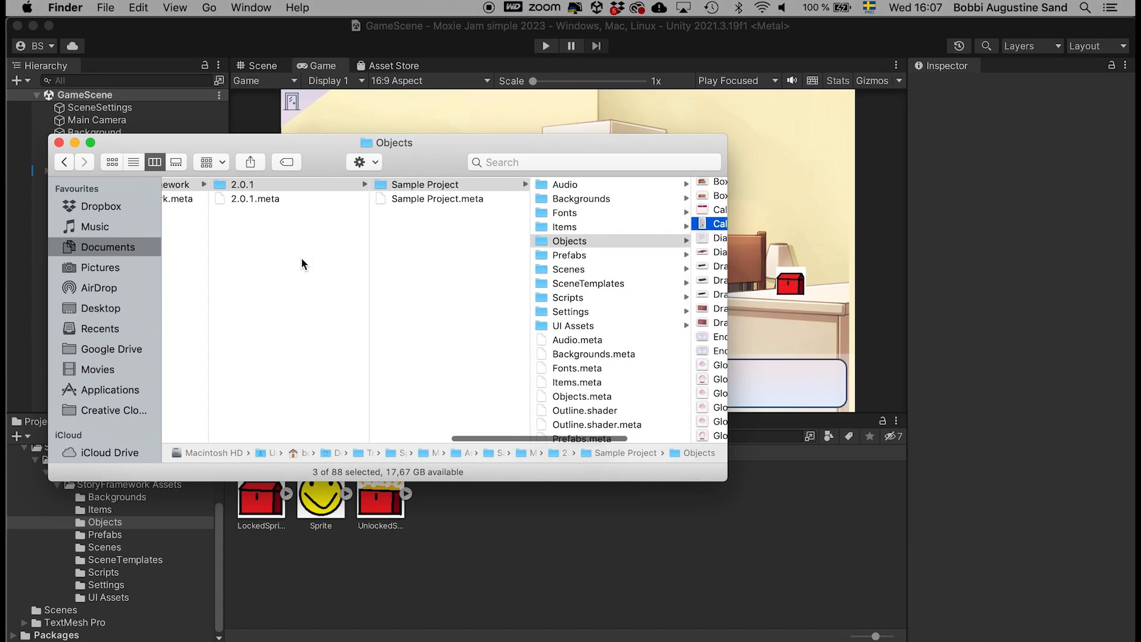
pyautogui.hscroll(-10, 302, 262)
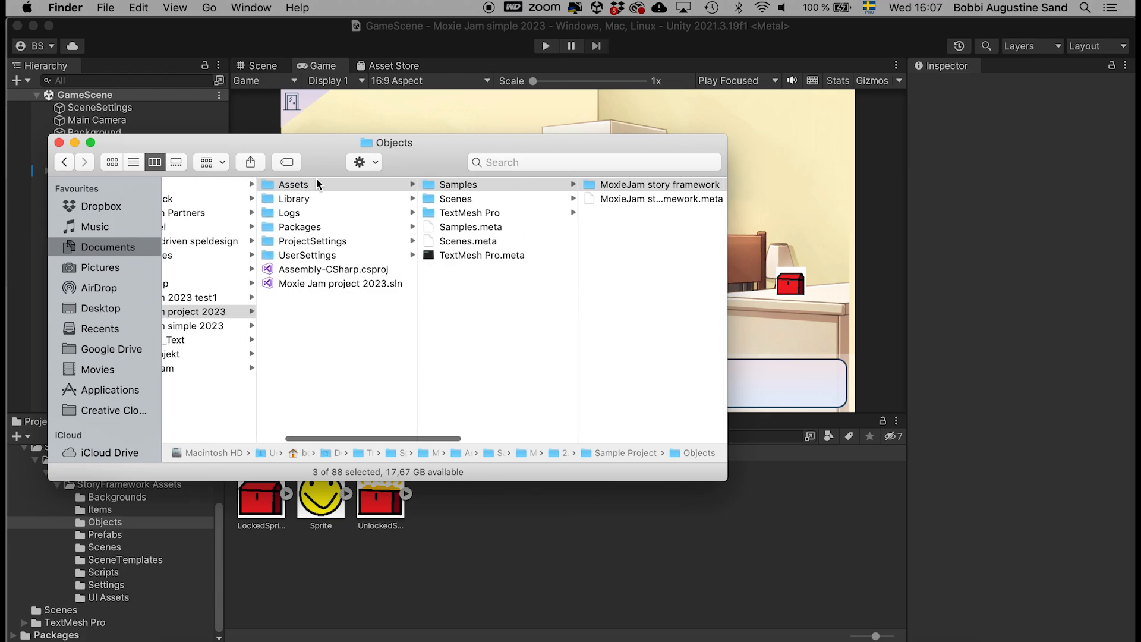
pyautogui.hscroll(-6, 309, 348)
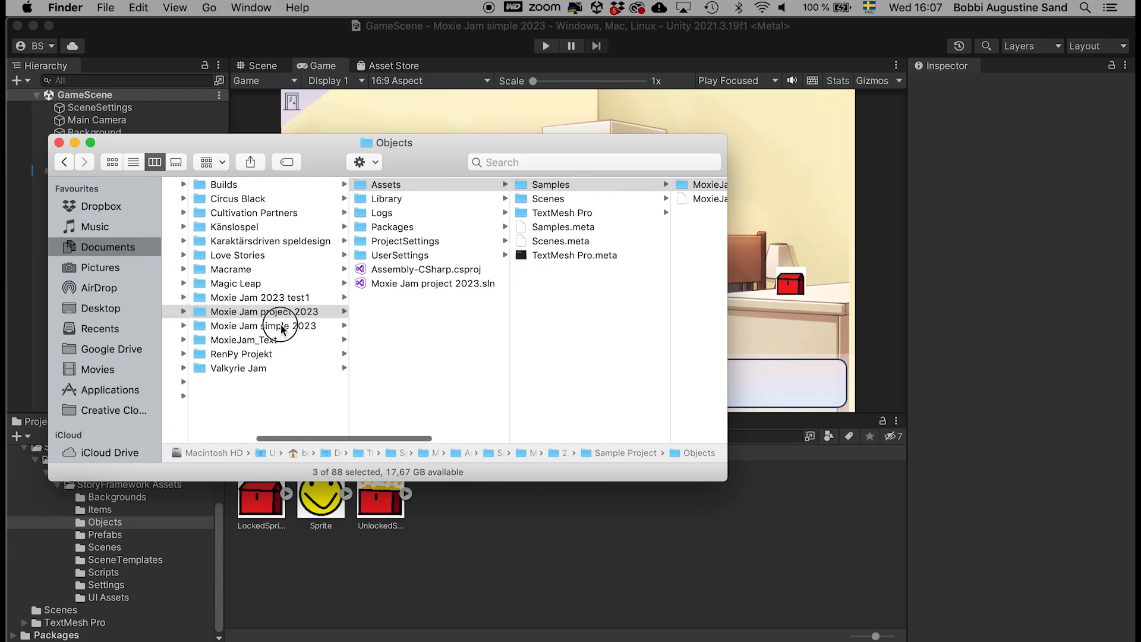
pyautogui.click(280, 325)
pyautogui.click(387, 186)
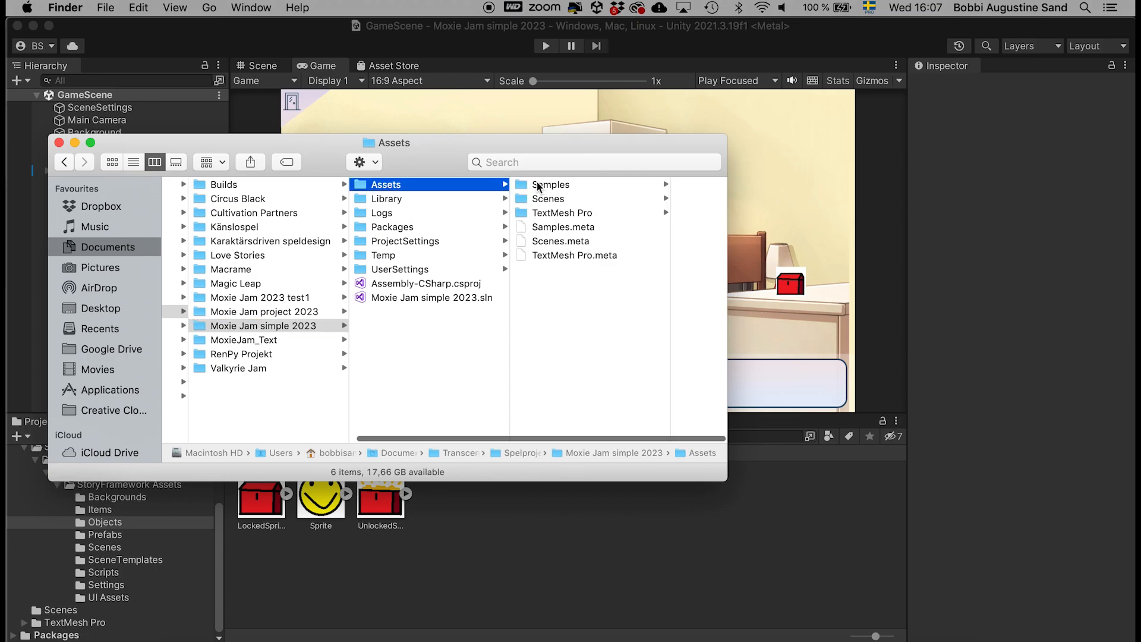
pyautogui.click(545, 185)
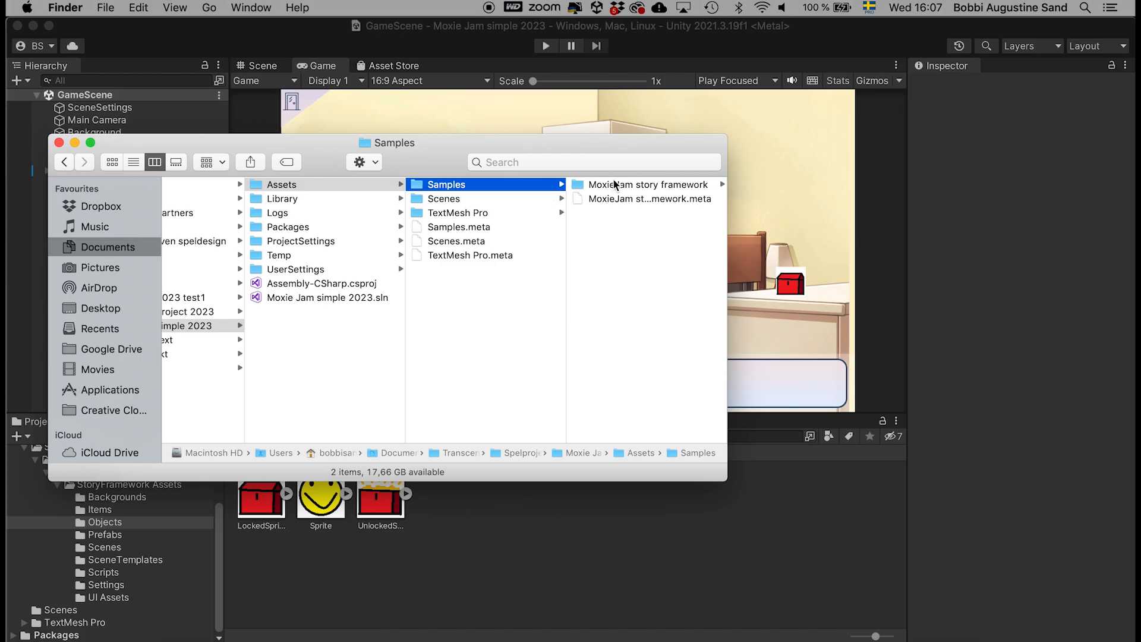
pyautogui.click(616, 184)
pyautogui.click(614, 179)
pyautogui.click(604, 186)
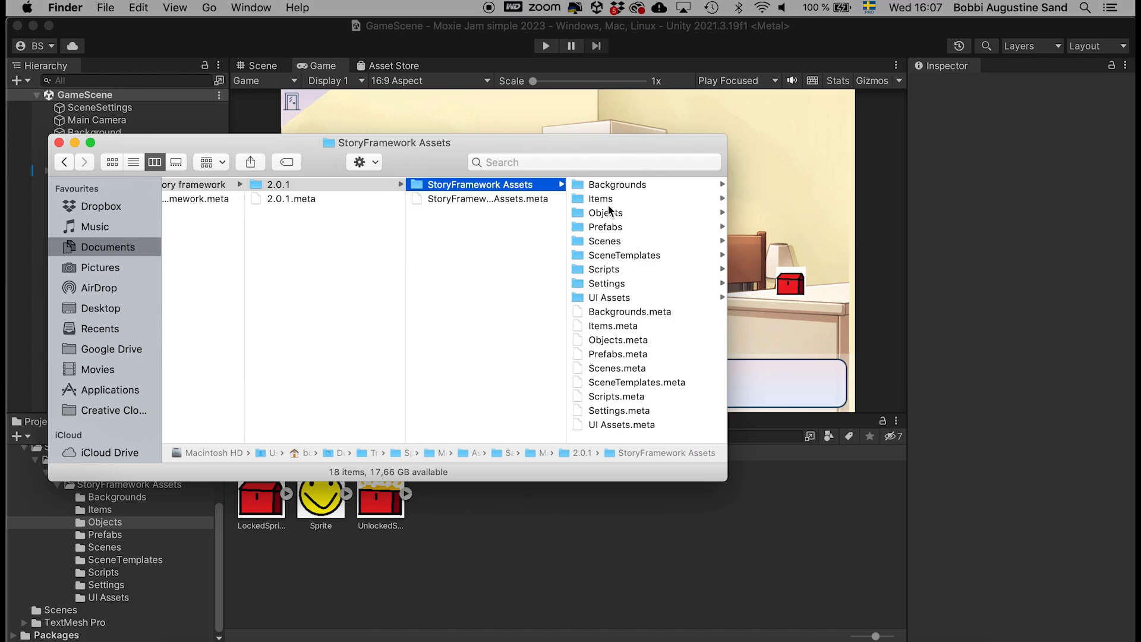
pyautogui.click(605, 212)
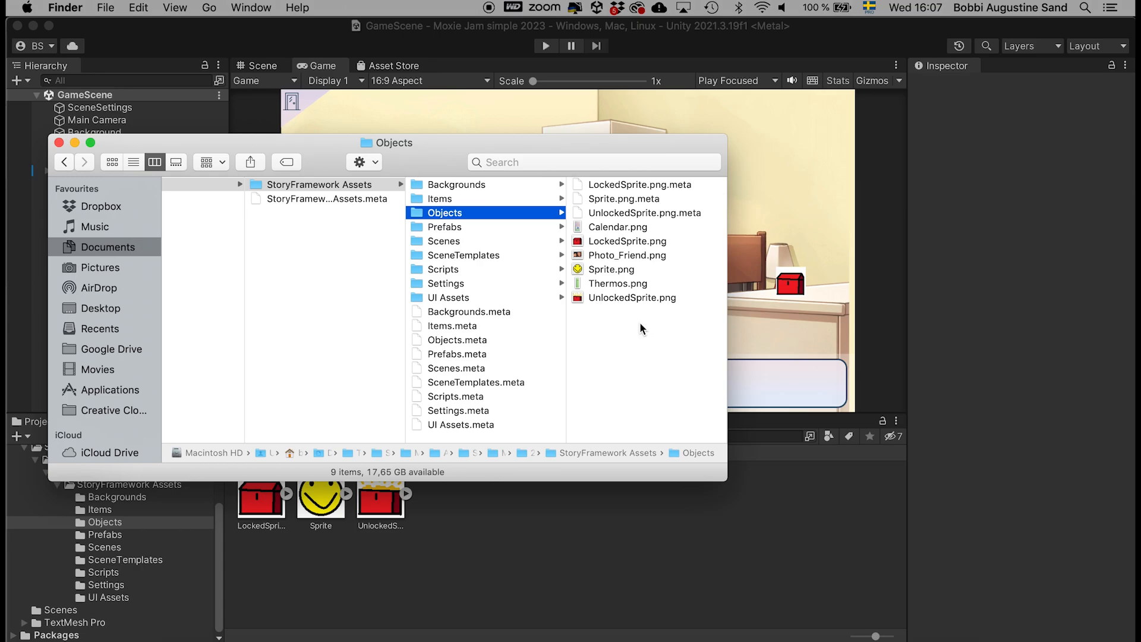
pyautogui.click(458, 26)
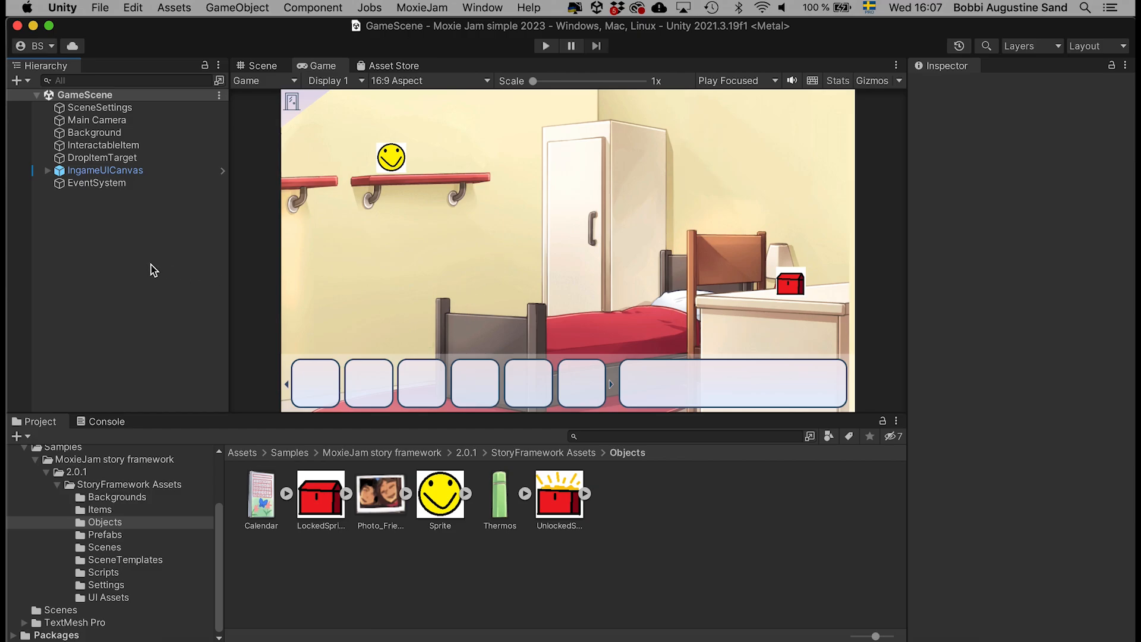
# Create a MoxieJam StoryFramework object with description in GameScene
pyautogui.rightClick(119, 233)
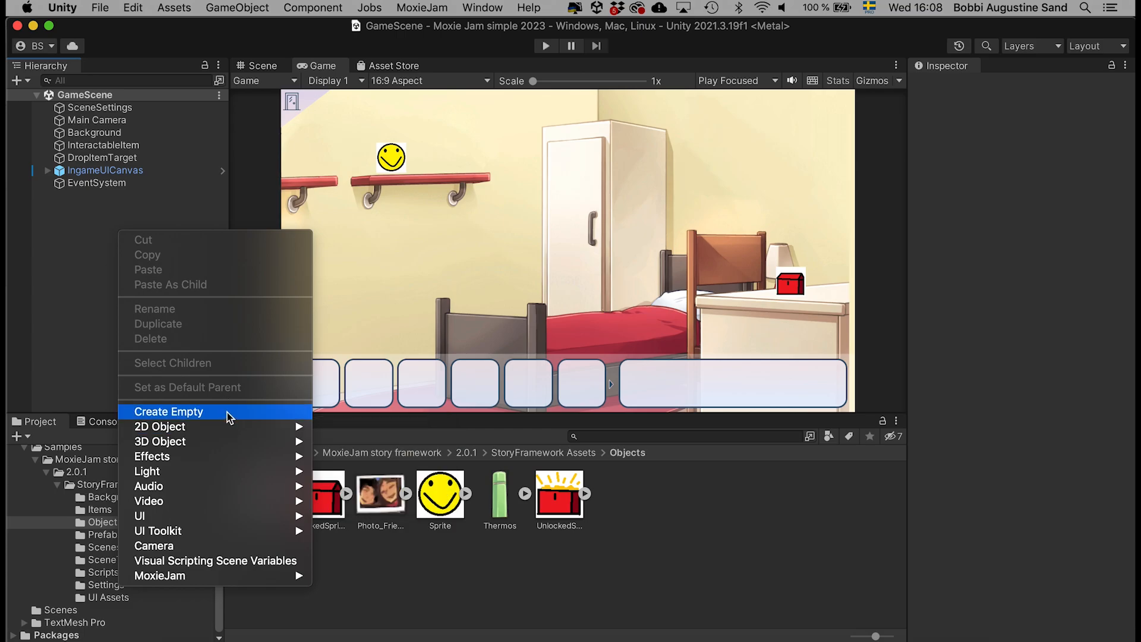
pyautogui.moveTo(241, 578)
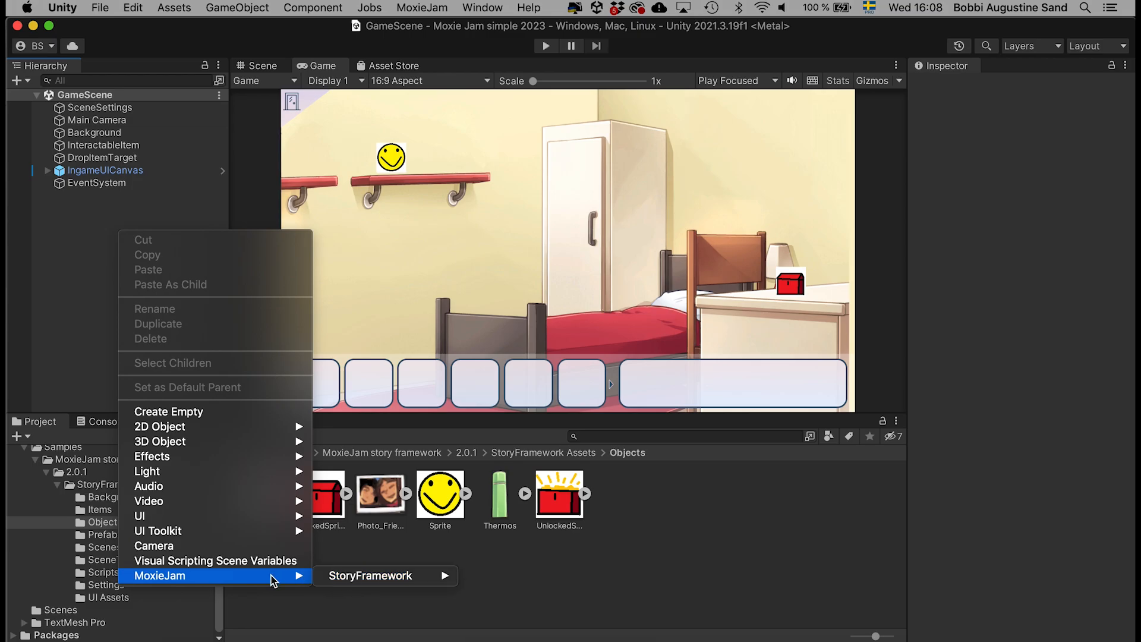
pyautogui.moveTo(338, 576)
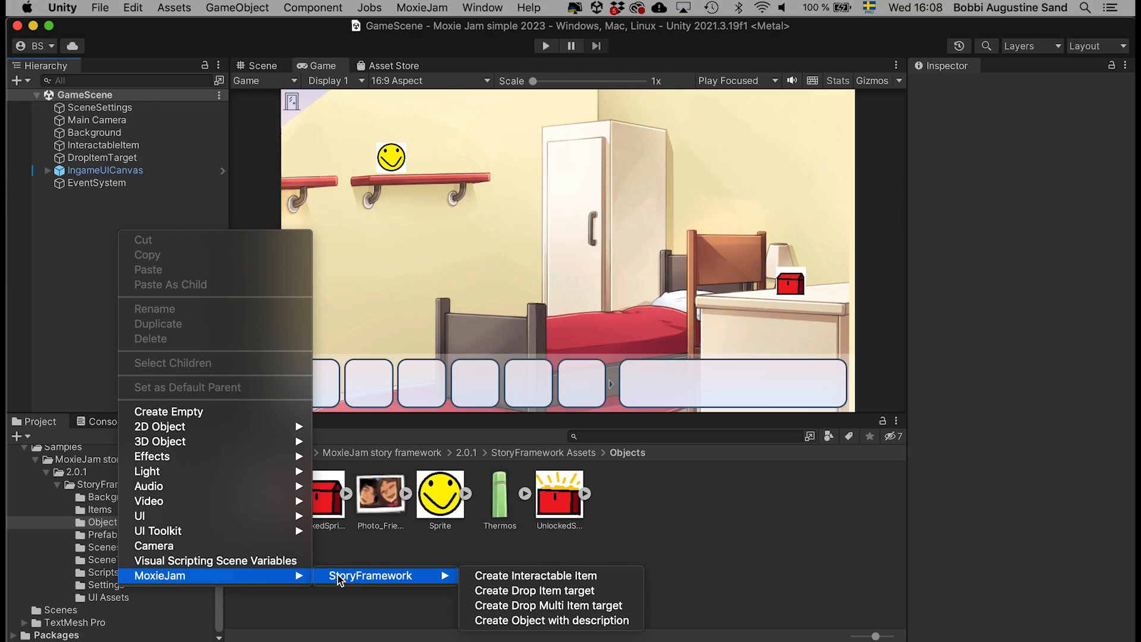
pyautogui.click(508, 620)
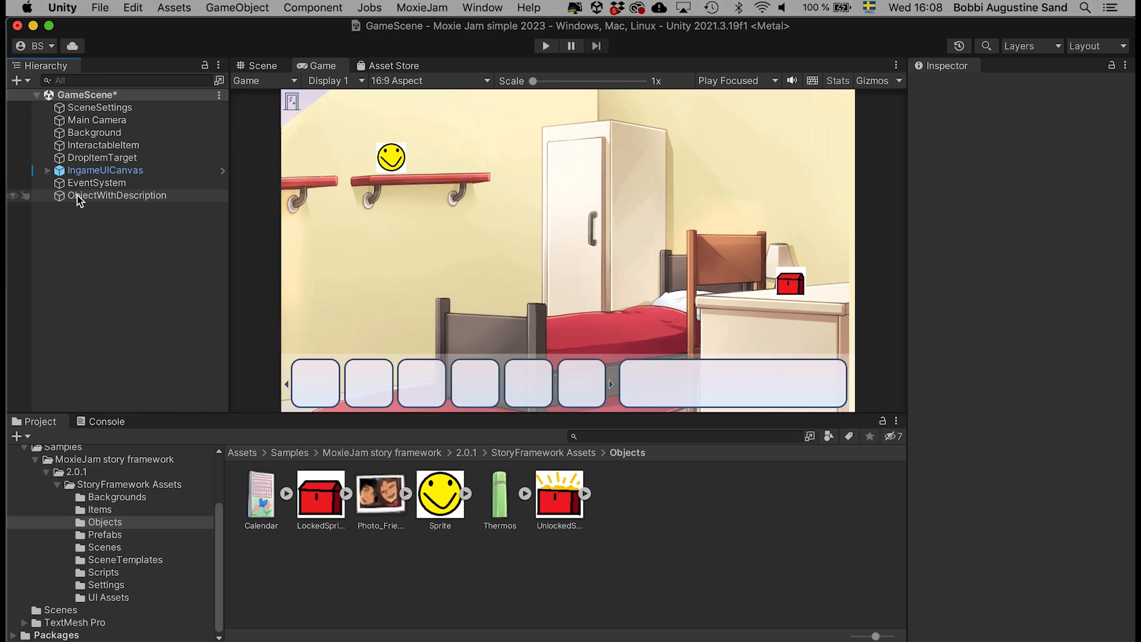
# Rename the ObjectWithDescription object as Thermos
pyautogui.click(79, 197)
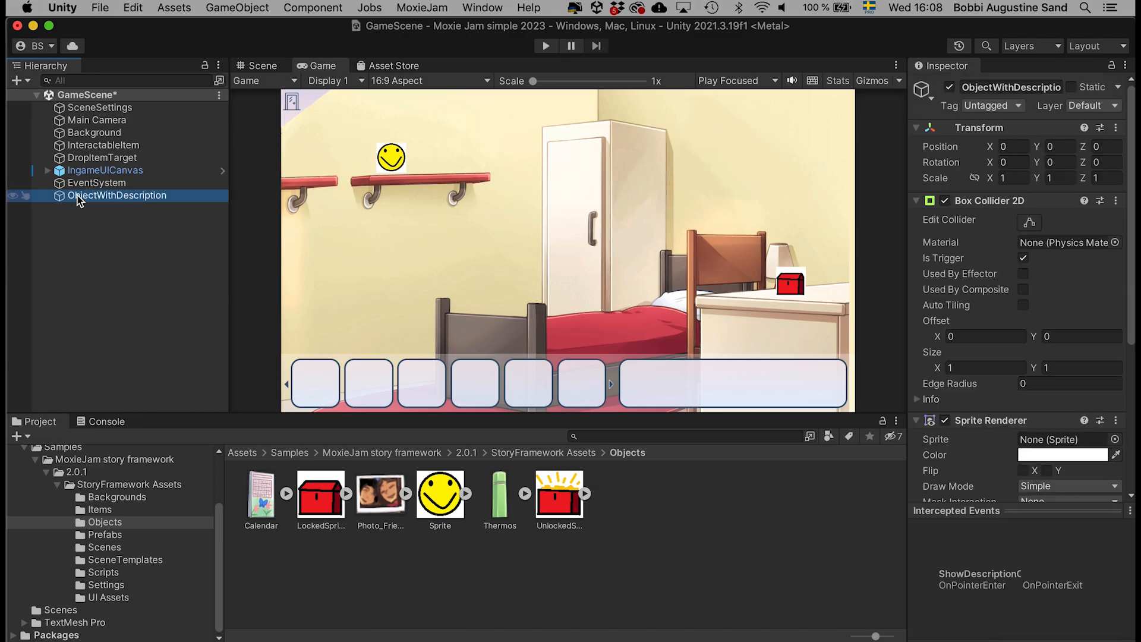
pyautogui.rightClick(78, 198)
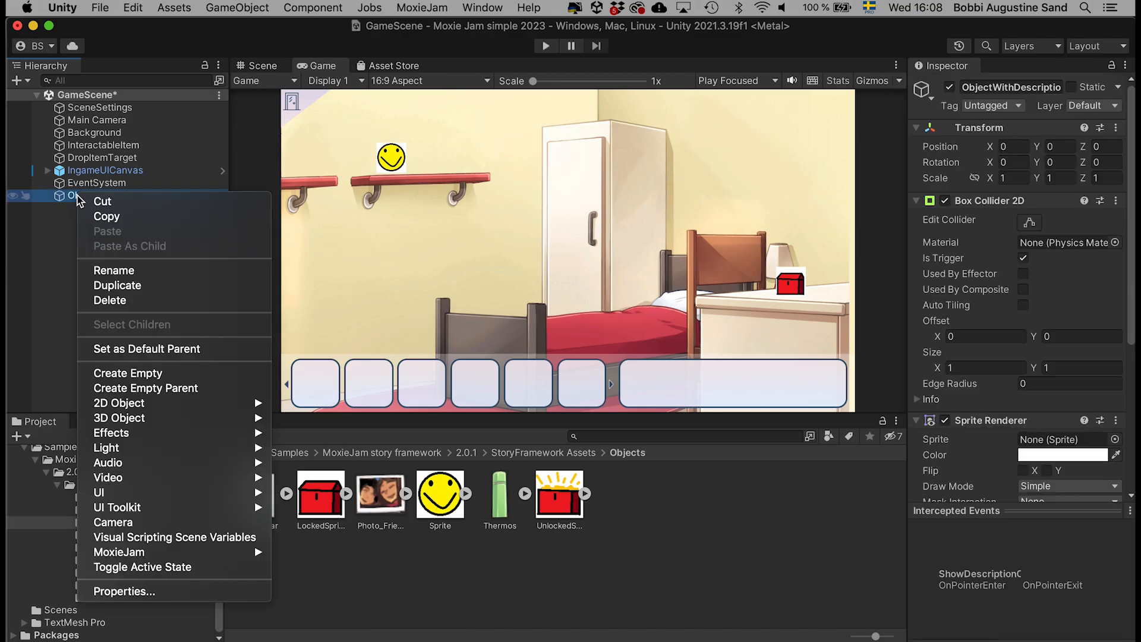
pyautogui.click(136, 272)
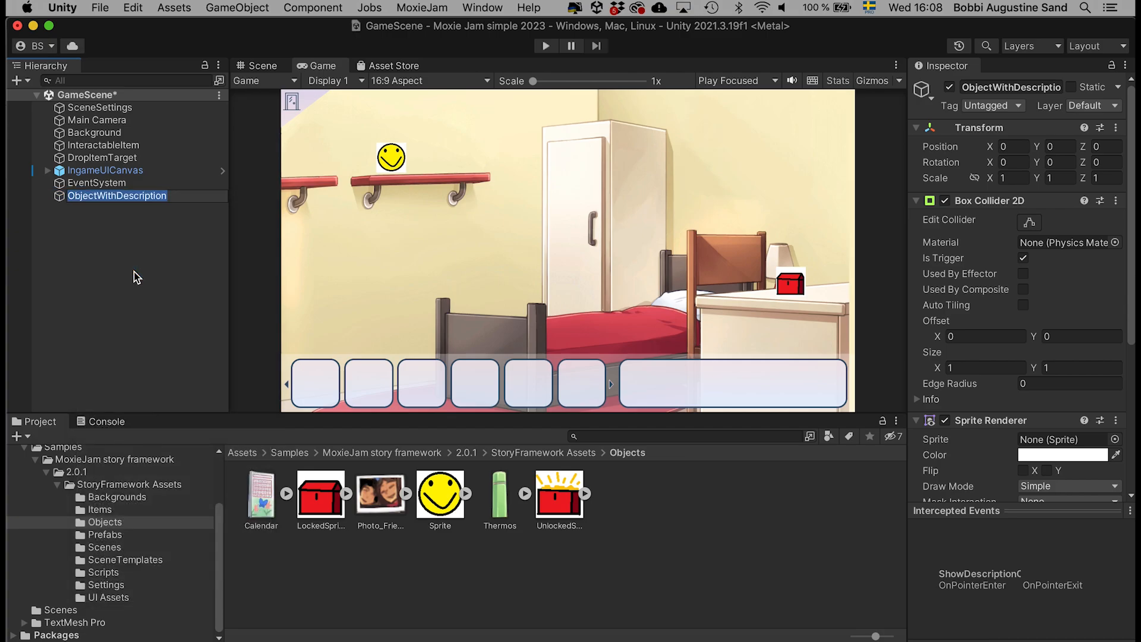
pyautogui.write('Thermos')
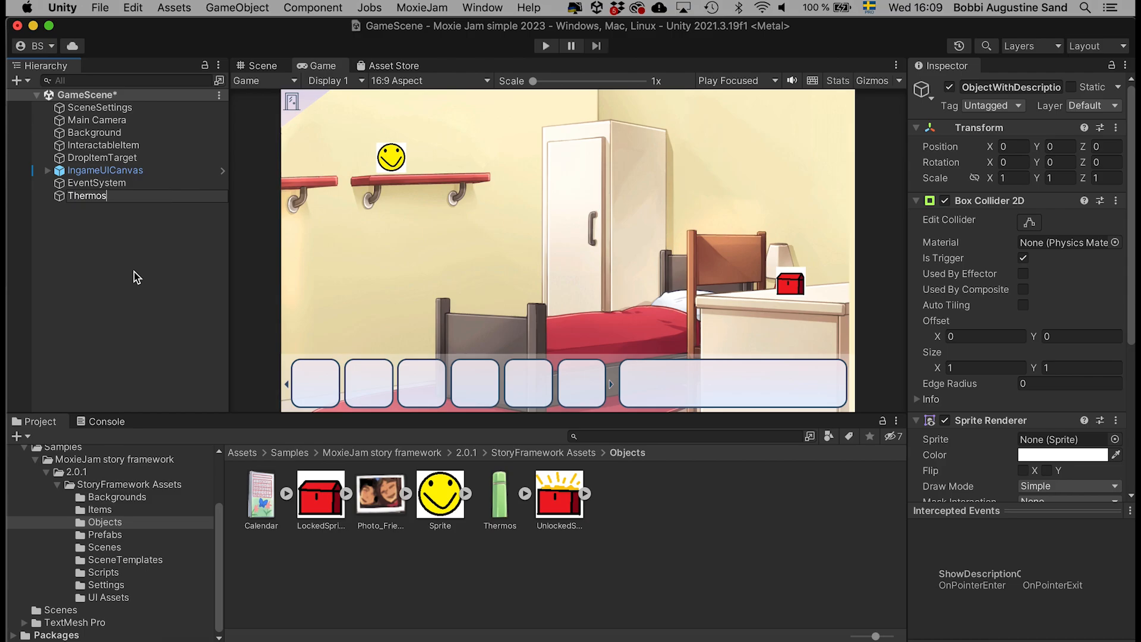
pyautogui.press('Return')
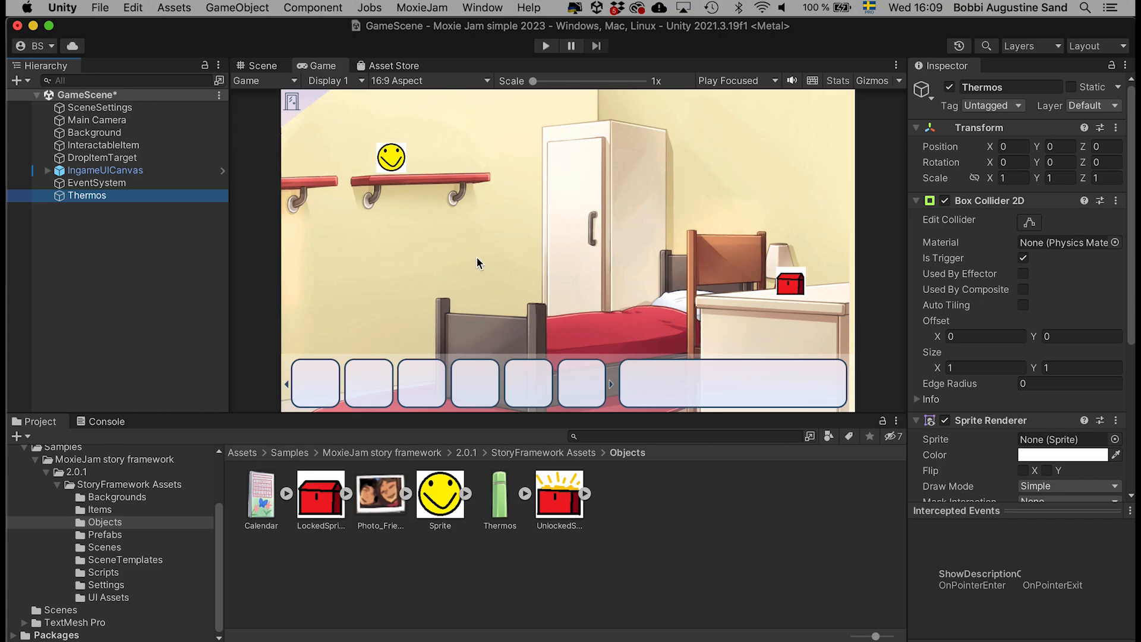
# Show GameScene in the Scene view and frame the bedroom so it fills the view
pyautogui.click(258, 66)
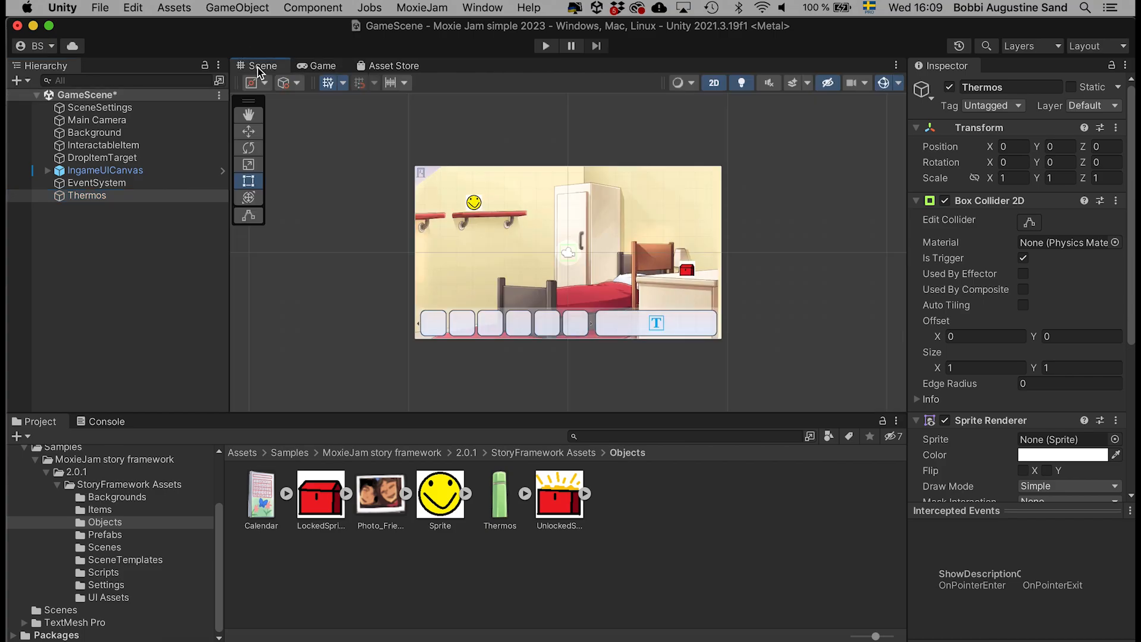
pyautogui.scroll(5, 348, 220)
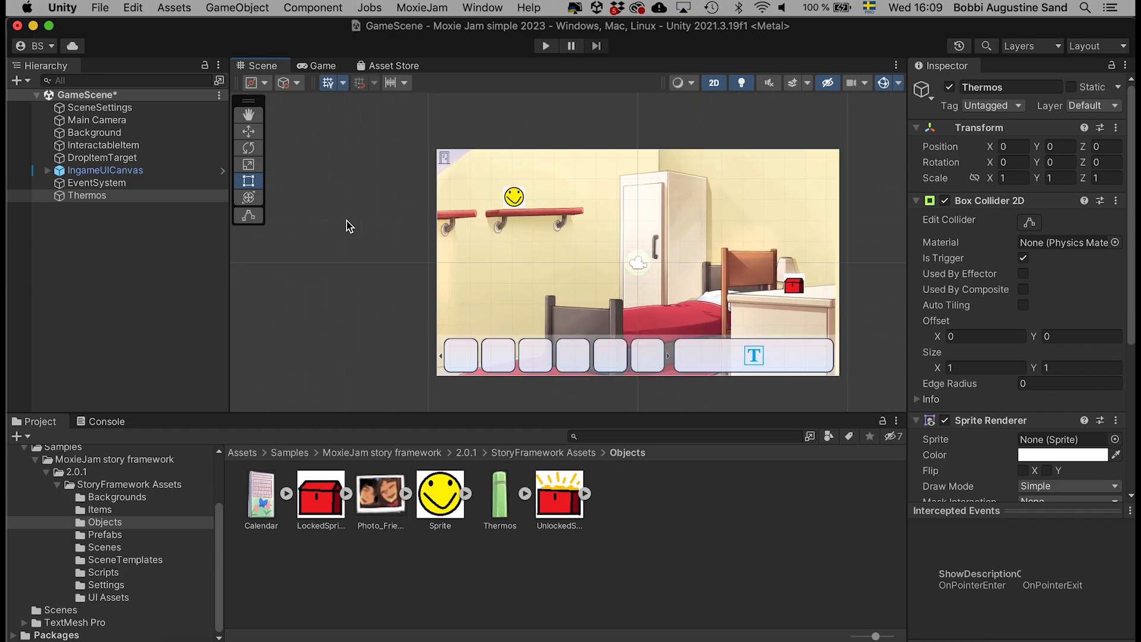
pyautogui.scroll(2, 347, 220)
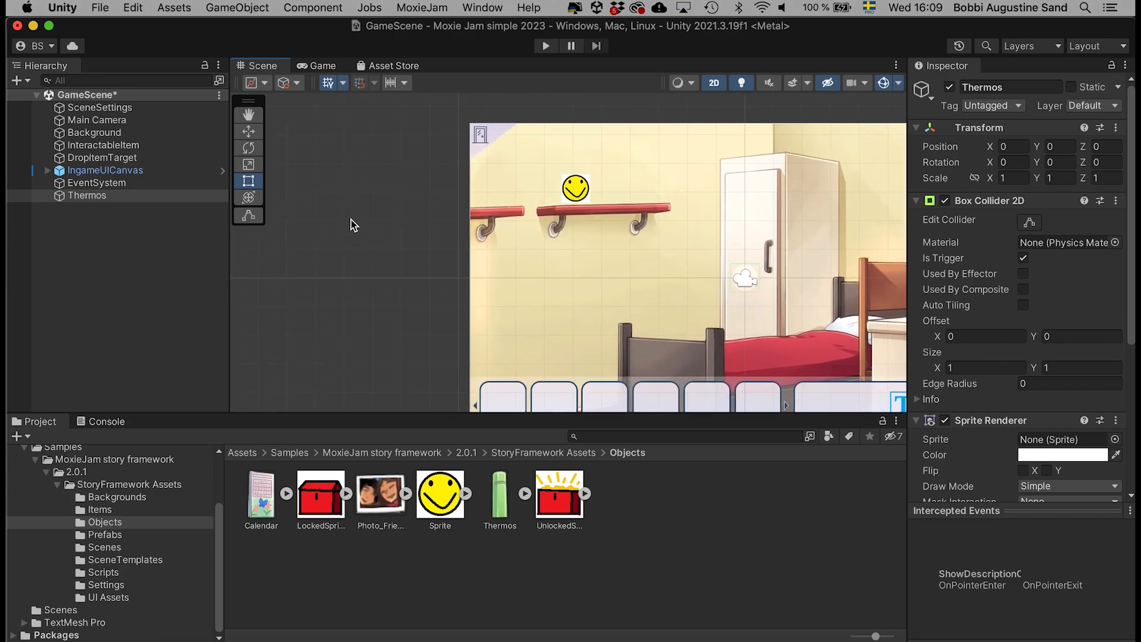
pyautogui.click(256, 114)
pyautogui.moveTo(719, 273); pyautogui.dragTo(553, 252)
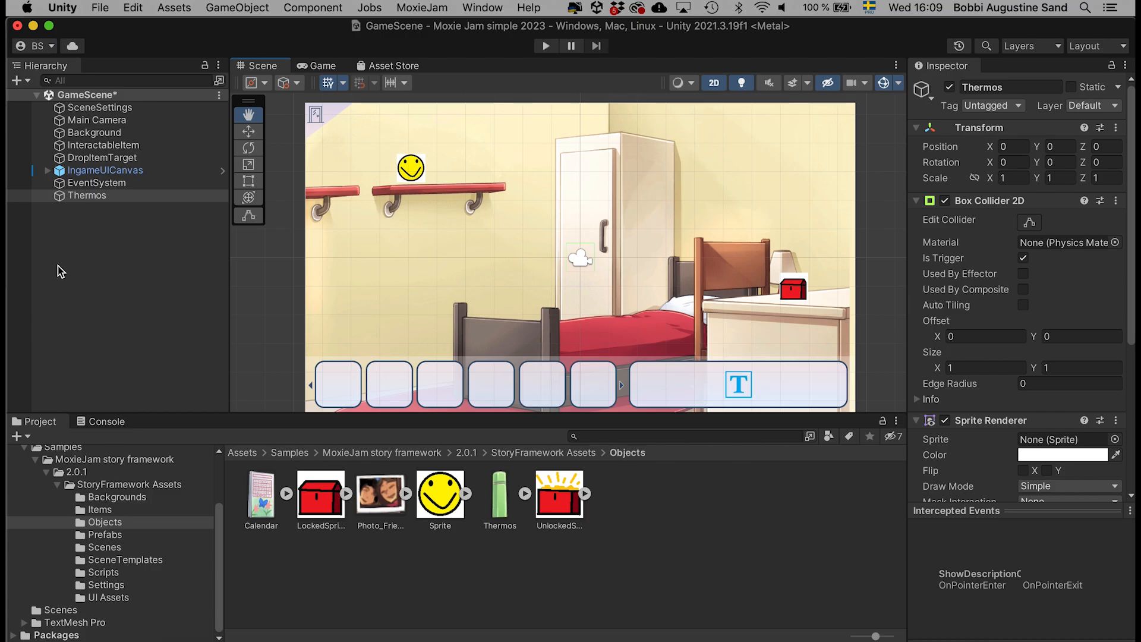
# Assign the Thermos sprite to the Sprite Renderer of the Thermos object
pyautogui.click(89, 197)
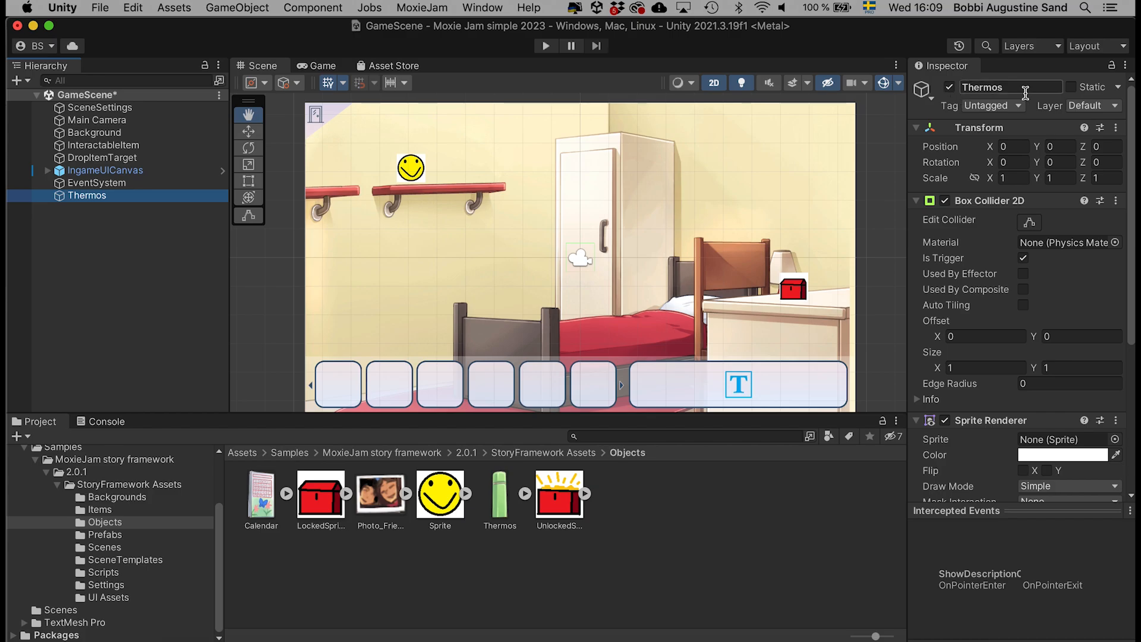
pyautogui.scroll(-1, 1025, 93)
pyautogui.scroll(-1, 983, 175)
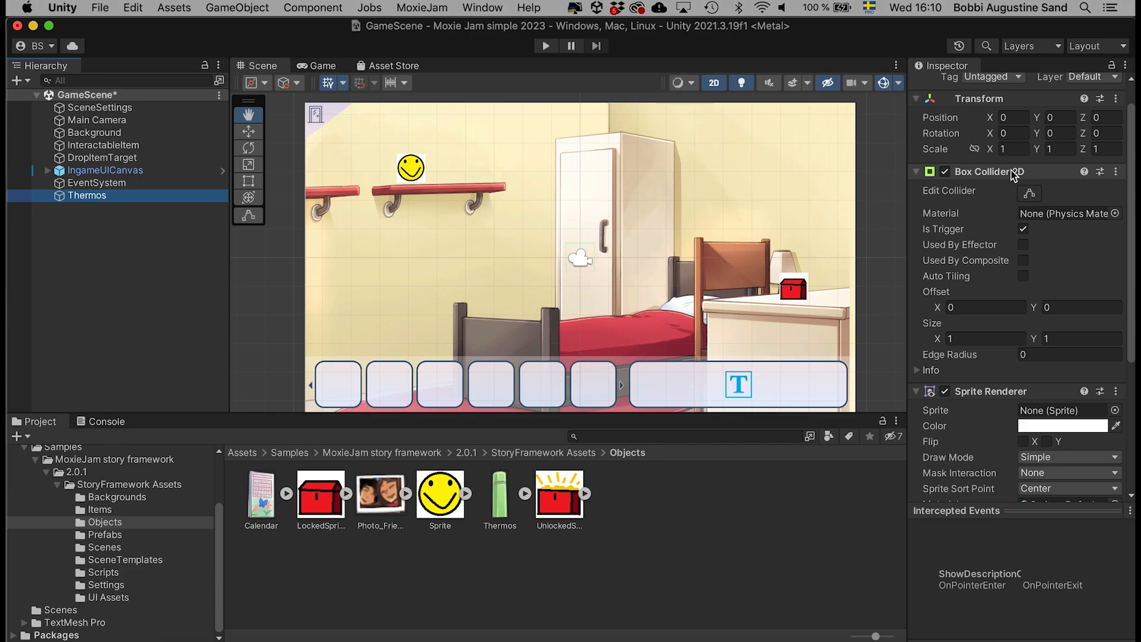
pyautogui.scroll(-2, 1000, 221)
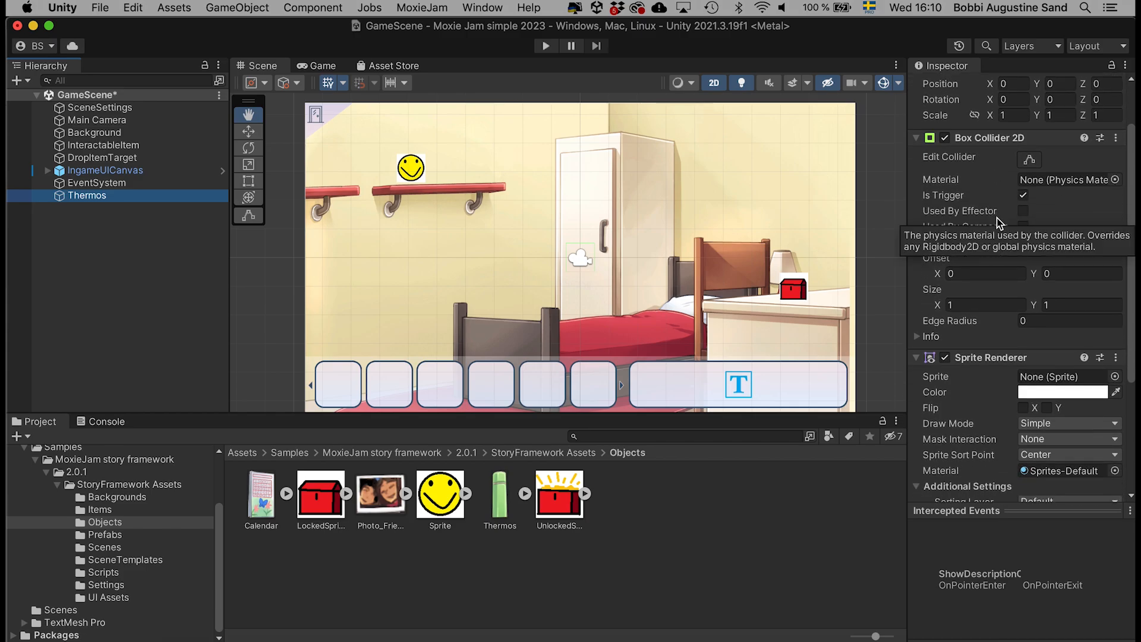
pyautogui.scroll(-6, 1000, 221)
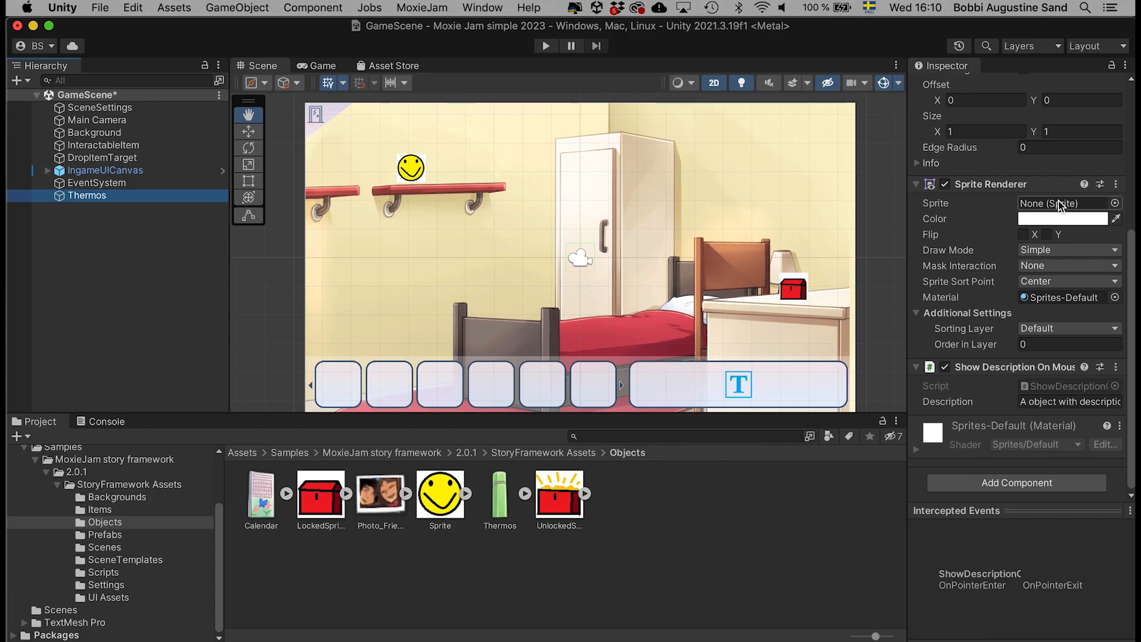
pyautogui.moveTo(499, 496); pyautogui.dragTo(1038, 205)
pyautogui.click(1115, 204)
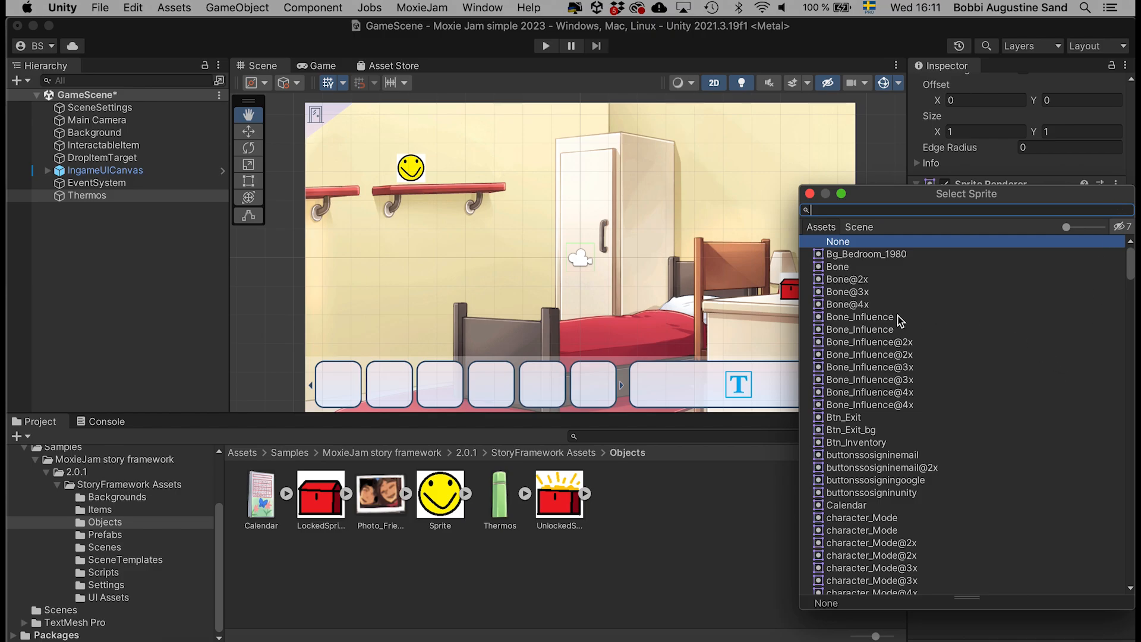
pyautogui.scroll(-3, 896, 316)
pyautogui.scroll(-15, 897, 317)
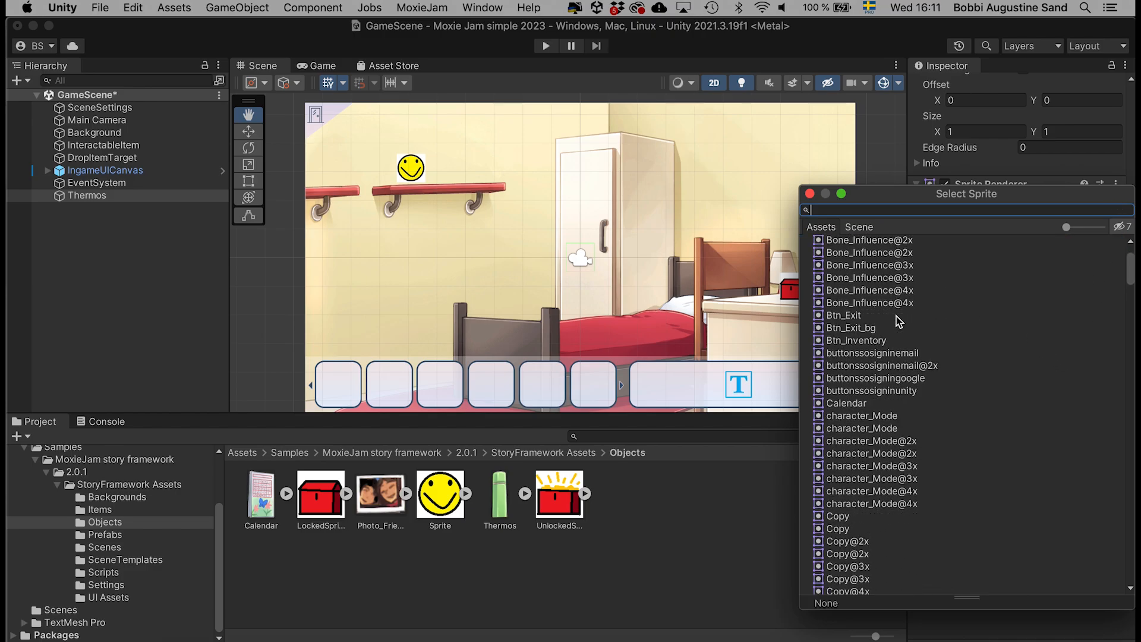
pyautogui.scroll(-20, 896, 317)
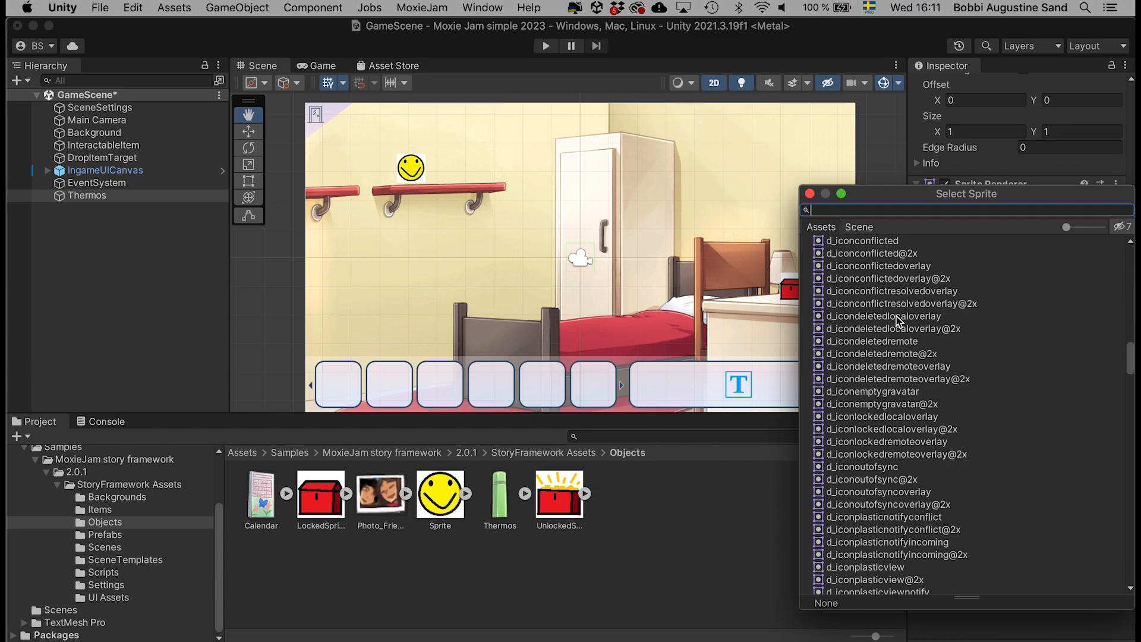
pyautogui.scroll(-20, 896, 316)
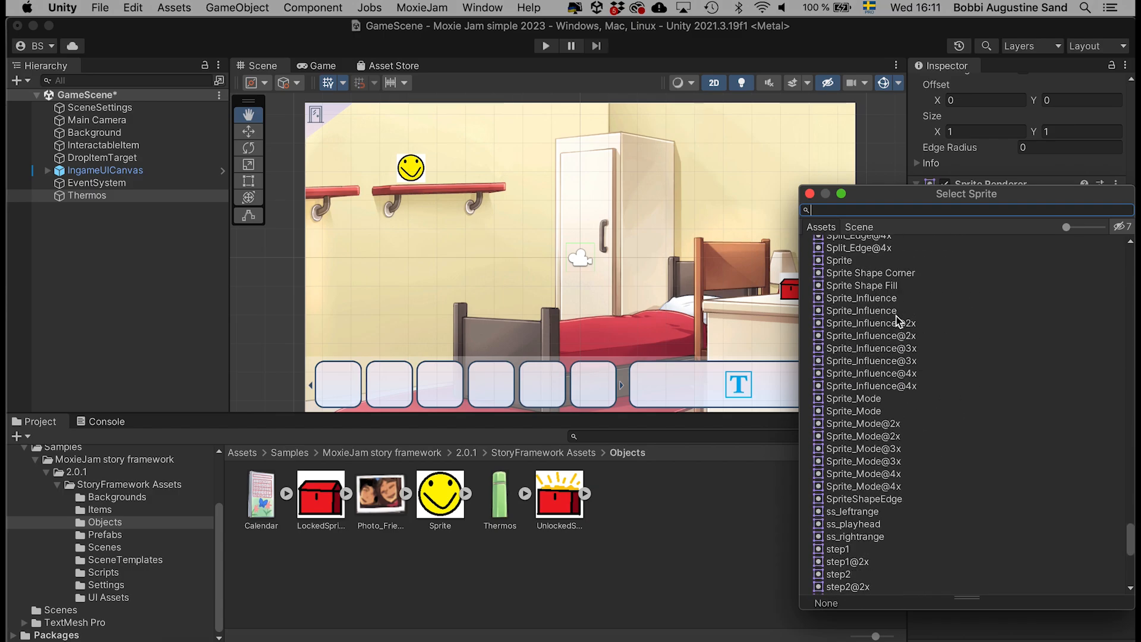
pyautogui.scroll(2, 897, 316)
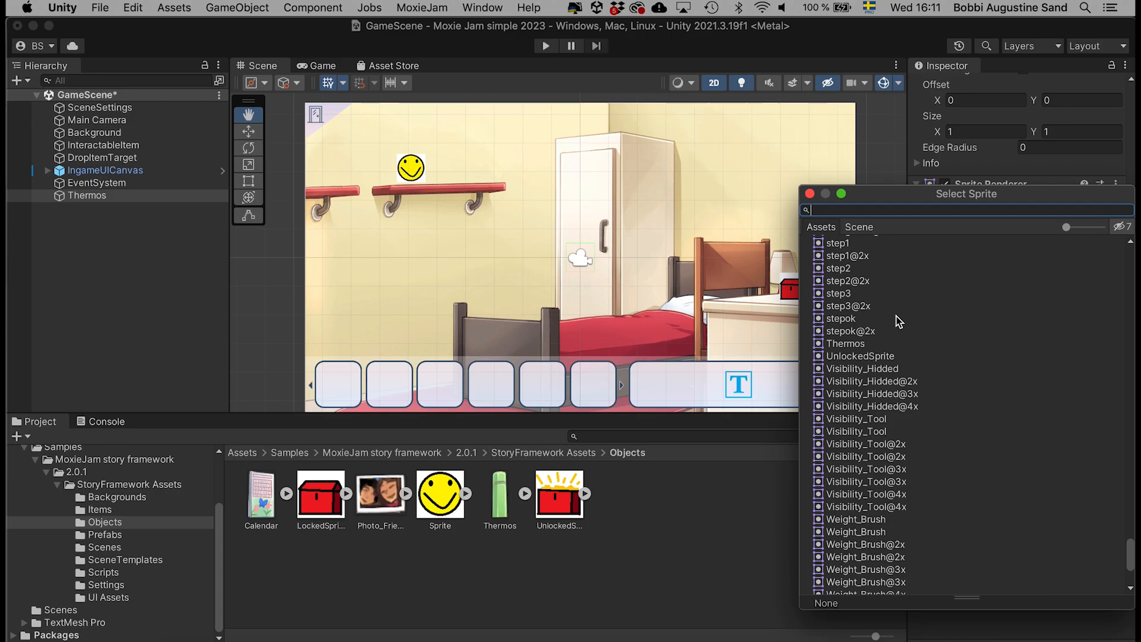
pyautogui.click(842, 344)
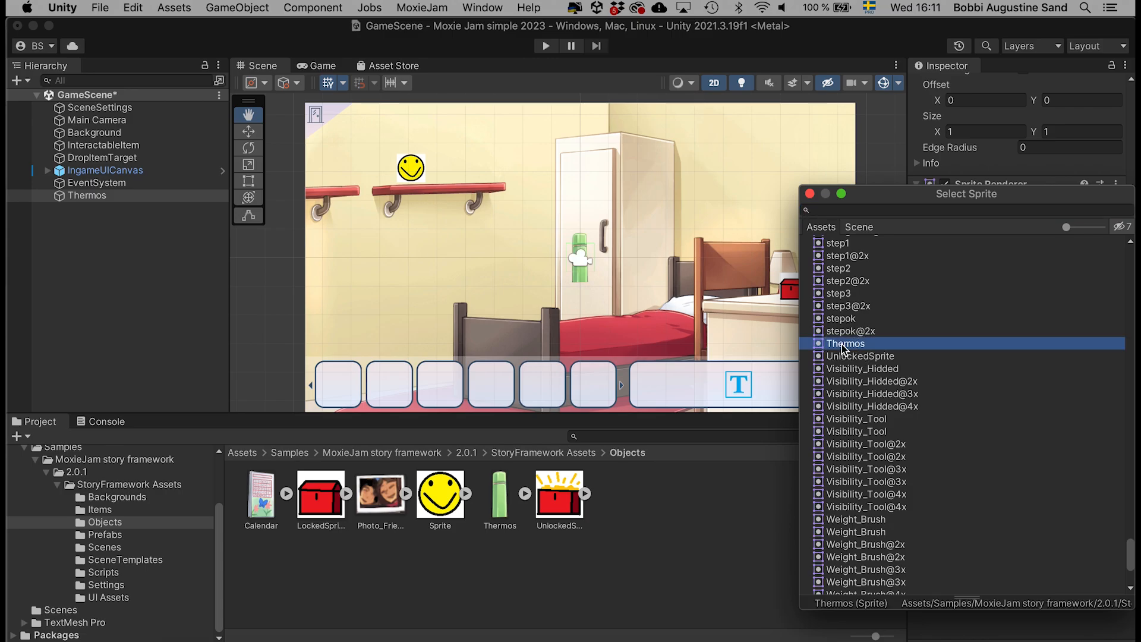
pyautogui.doubleClick(842, 344)
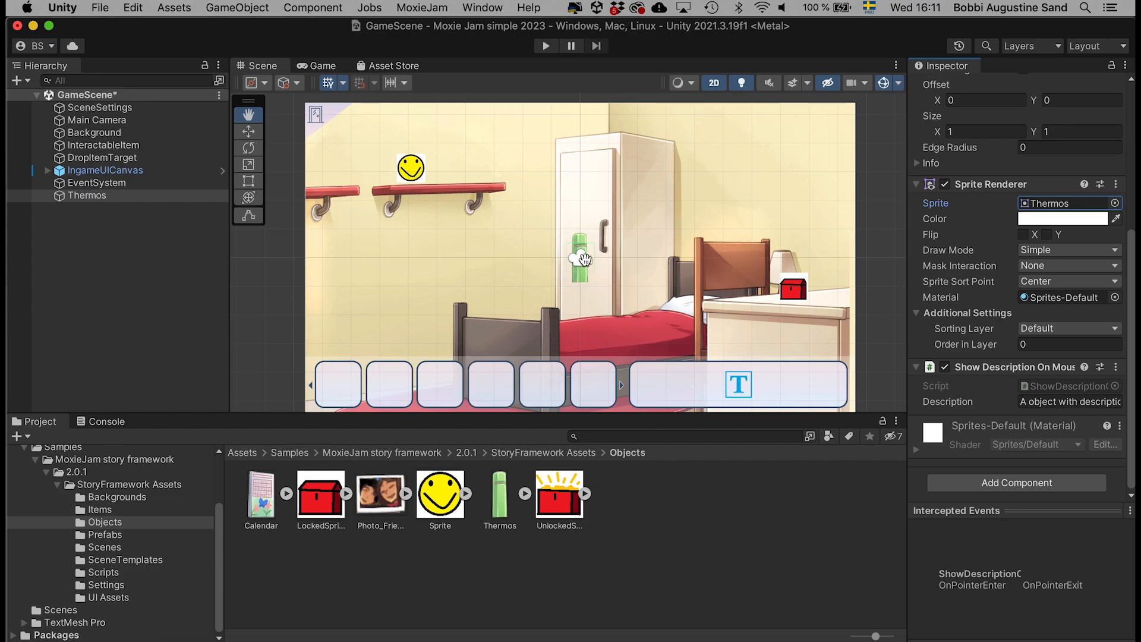
pyautogui.scroll(8, 1070, 280)
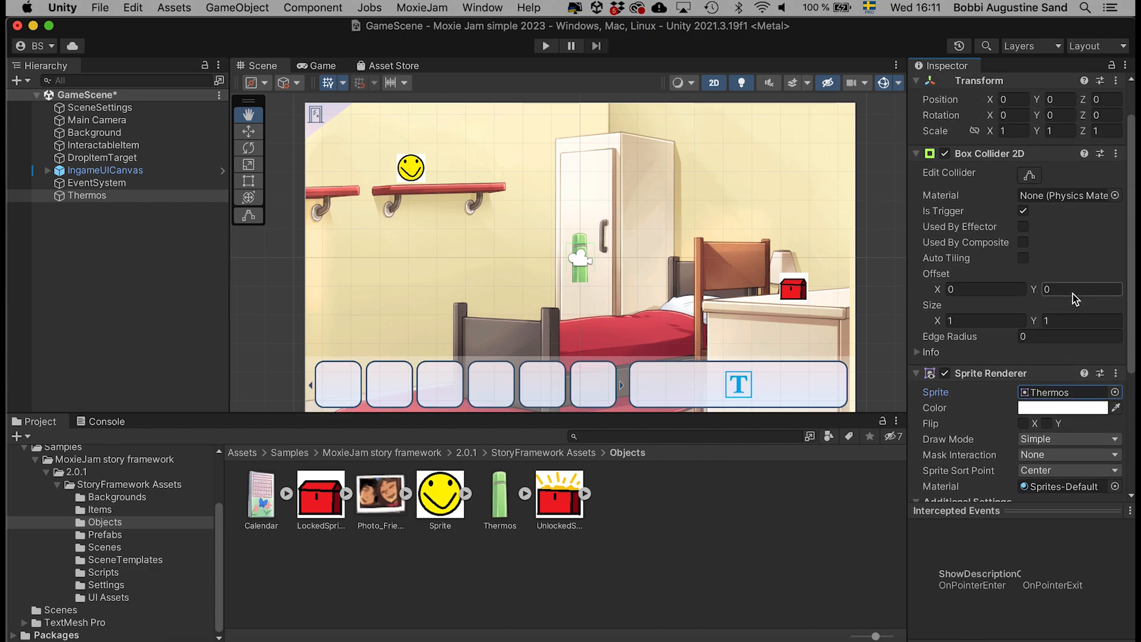
pyautogui.scroll(3, 1072, 294)
pyautogui.scroll(-5, 1072, 294)
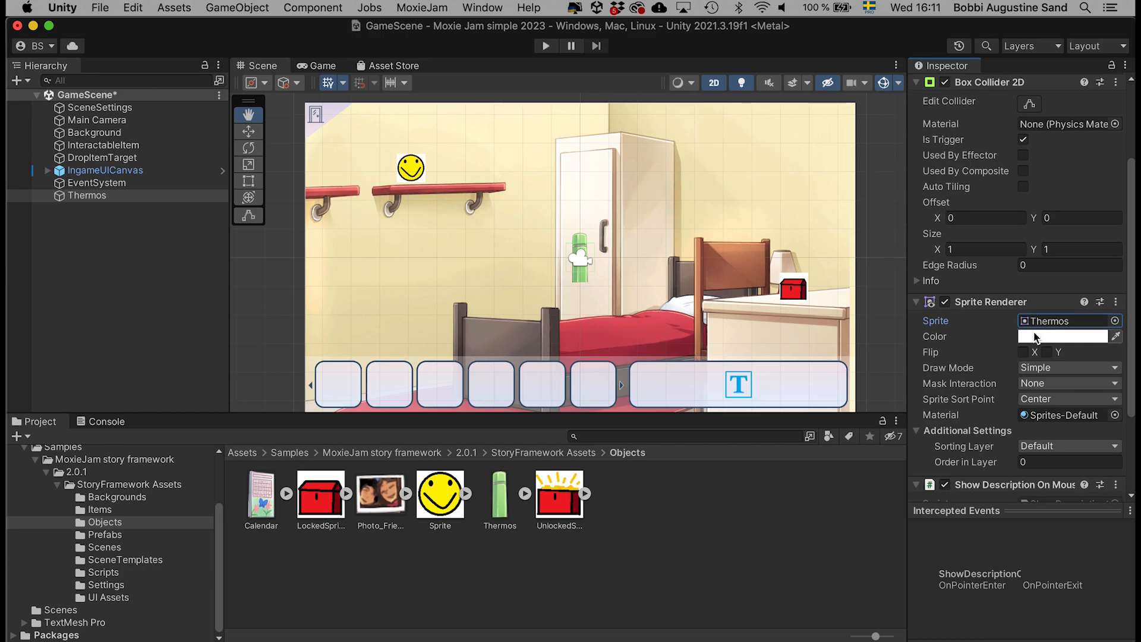
pyautogui.scroll(-3, 1041, 339)
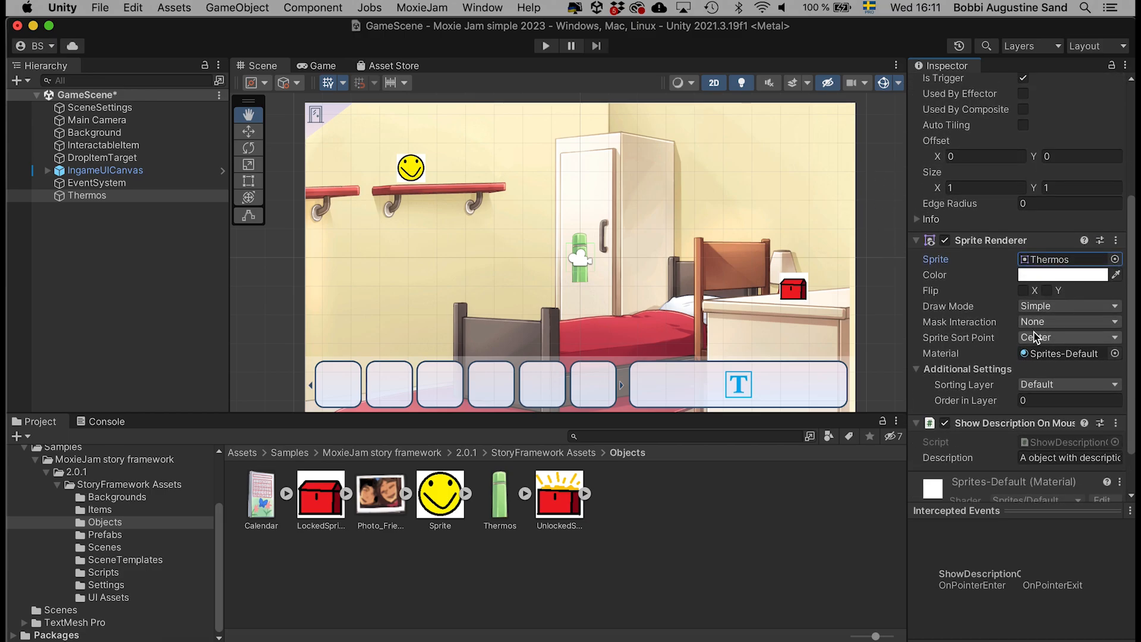
pyautogui.scroll(1, 1035, 337)
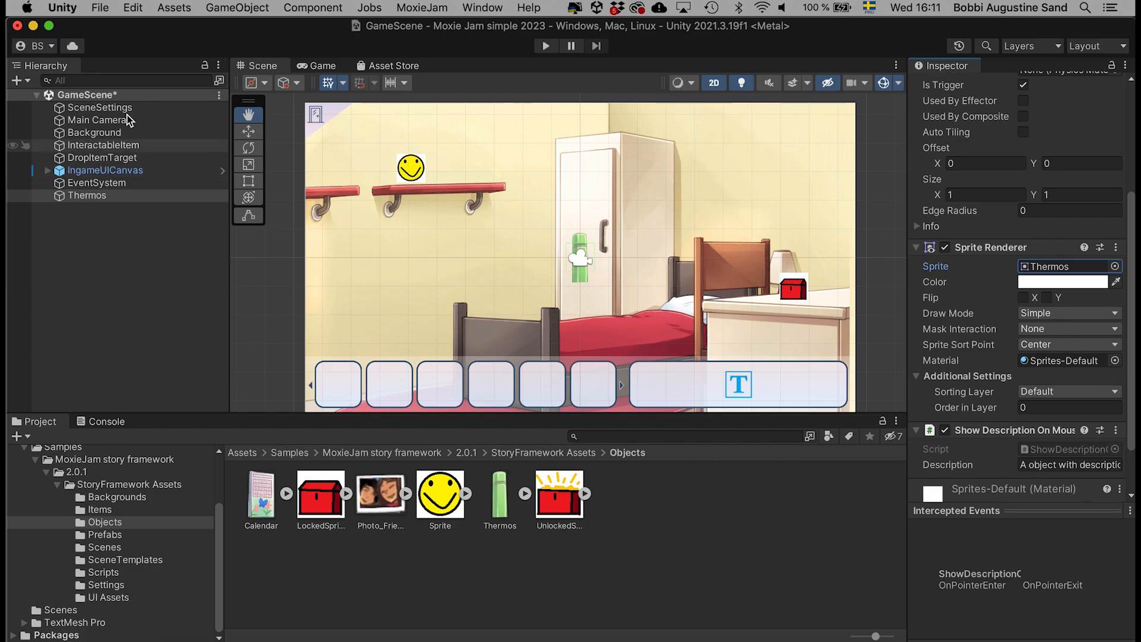
# Move the Thermos onto the red shelf beside the smiley, at about X -4.9, Y 3.43
pyautogui.click(248, 132)
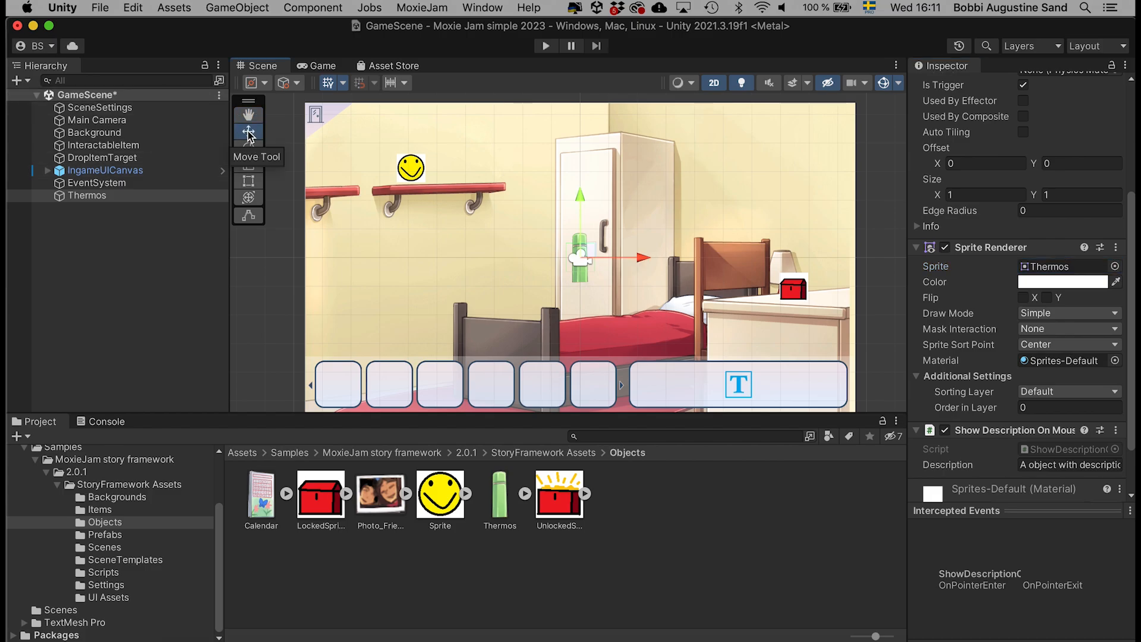
pyautogui.moveTo(579, 202); pyautogui.dragTo(579, 116)
pyautogui.moveTo(635, 179); pyautogui.dragTo(522, 189)
pyautogui.moveTo(459, 116); pyautogui.dragTo(459, 98)
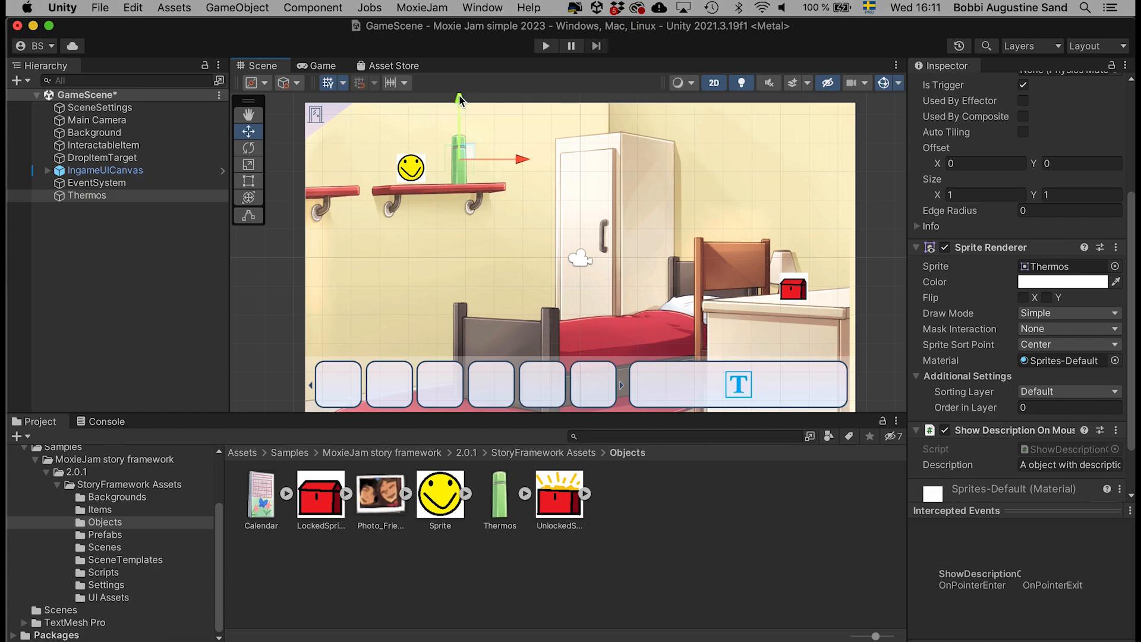
pyautogui.moveTo(521, 159); pyautogui.dragTo(502, 159)
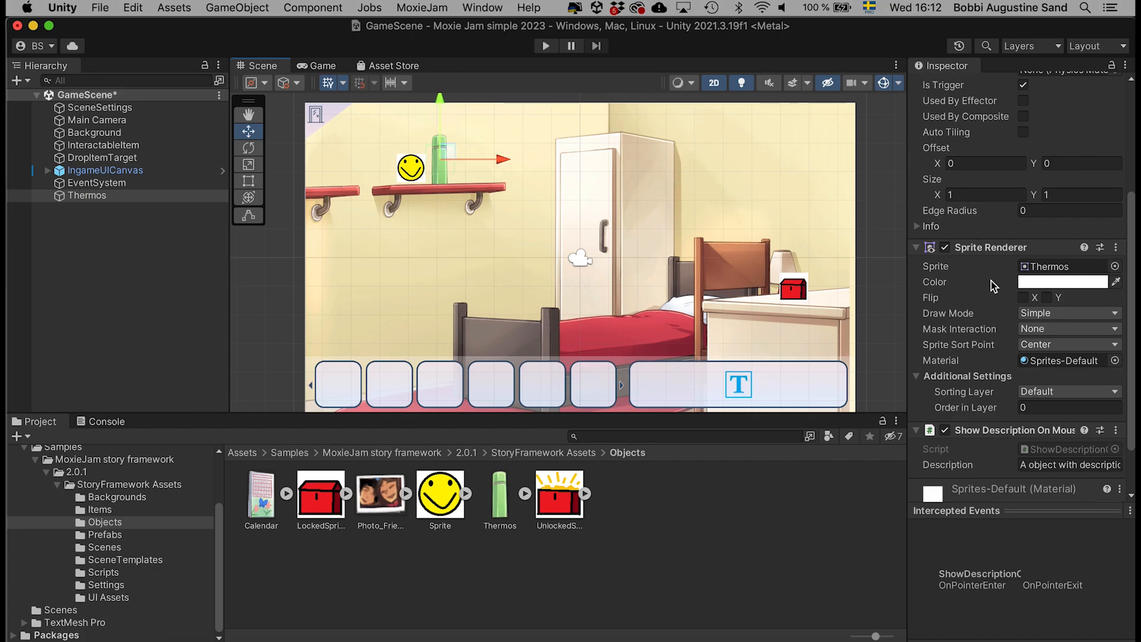
# Resize the Thermos object's Box Collider 2D to fit the thermos image, about 0.55 by 1.73, and finish editing the collider
pyautogui.scroll(5, 994, 280)
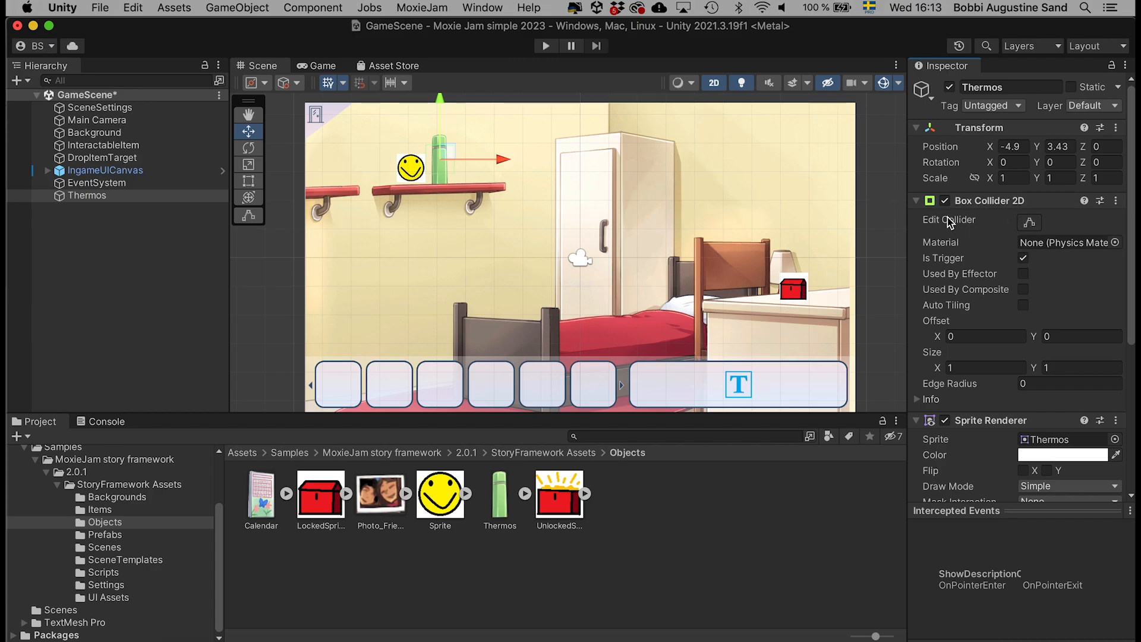
pyautogui.click(1030, 224)
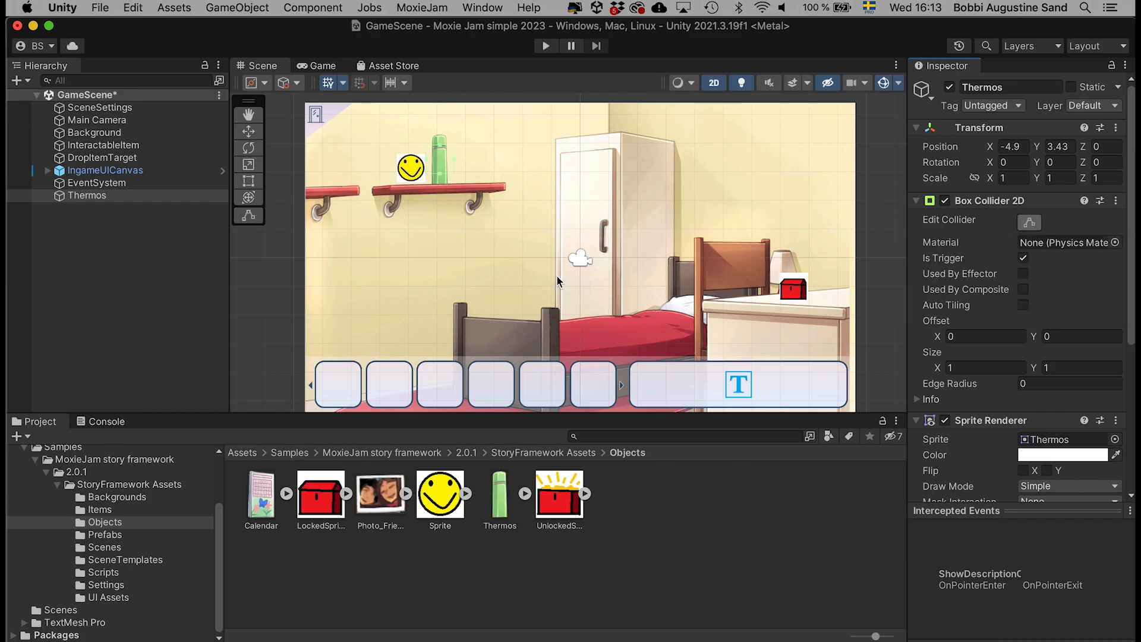
pyautogui.scroll(1, 548, 276)
pyautogui.scroll(2, 548, 275)
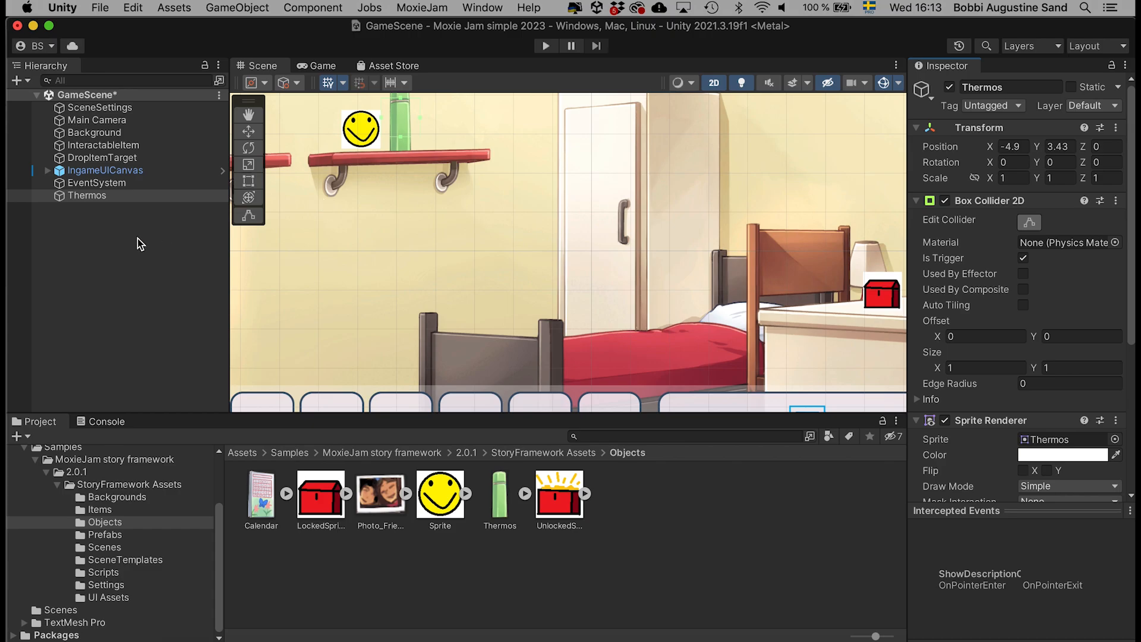
pyautogui.click(249, 115)
pyautogui.moveTo(364, 206)
pyautogui.mouseDown()
pyautogui.moveTo(477, 279)
pyautogui.moveTo(532, 284)
pyautogui.mouseUp()
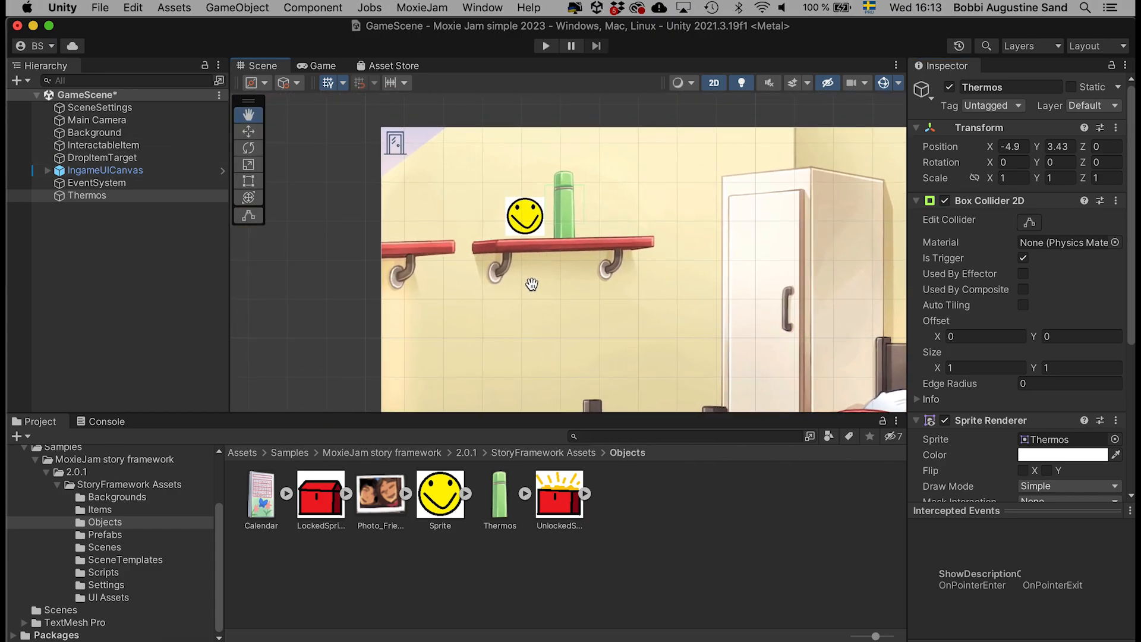
pyautogui.scroll(3, 532, 285)
pyautogui.moveTo(750, 214); pyautogui.dragTo(707, 244)
pyautogui.click(1033, 225)
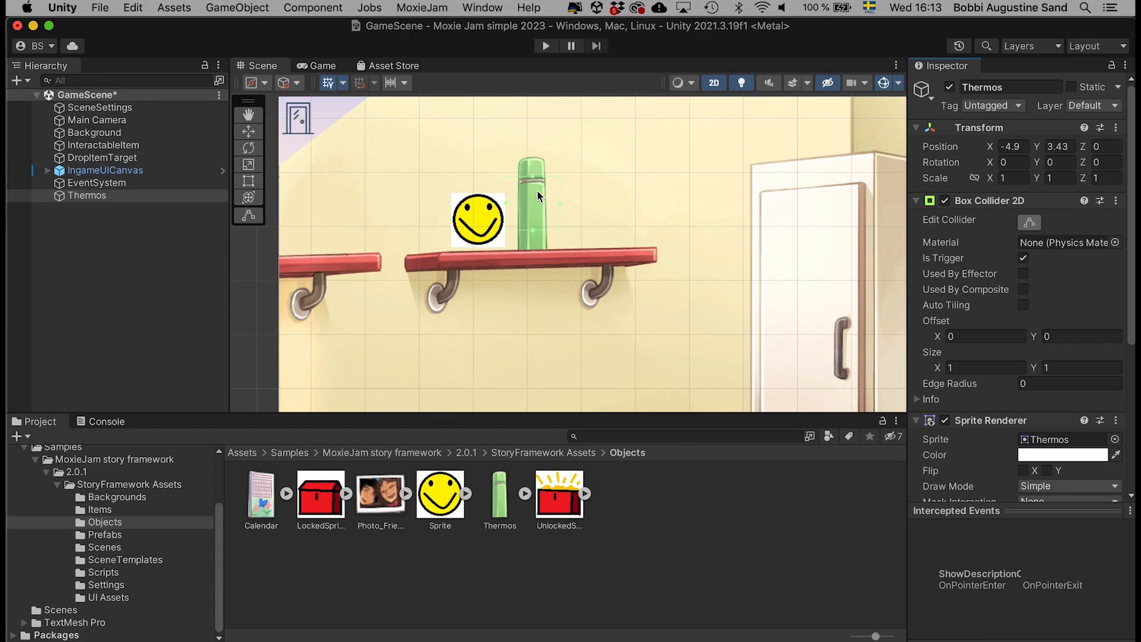
pyautogui.moveTo(532, 177)
pyautogui.mouseDown()
pyautogui.moveTo(533, 148)
pyautogui.moveTo(536, 161)
pyautogui.mouseUp()
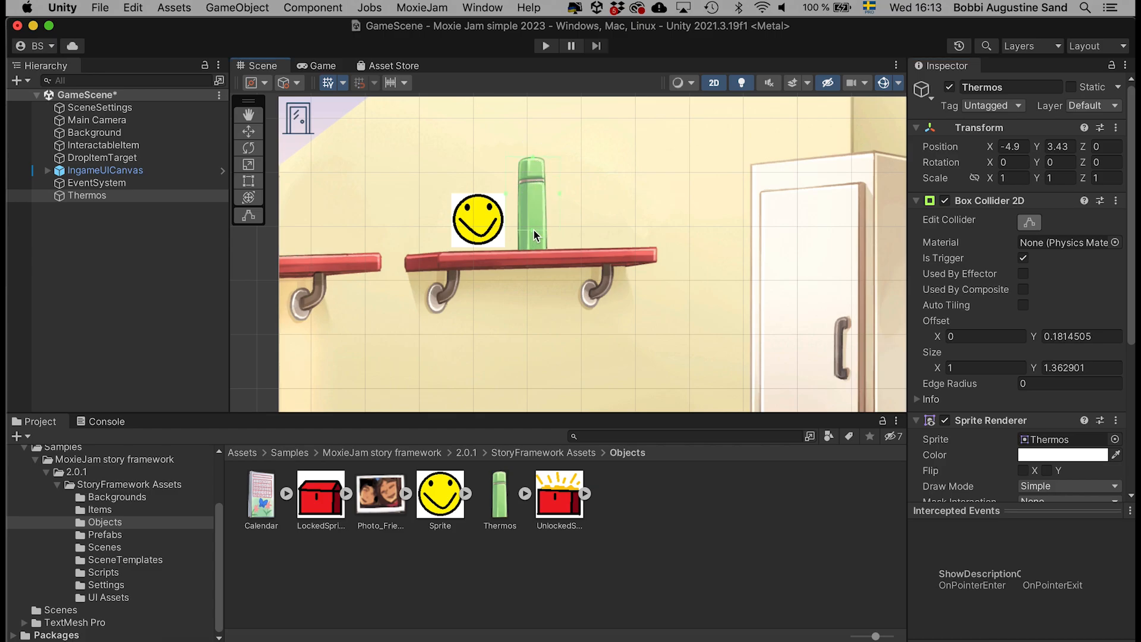
pyautogui.moveTo(533, 247); pyautogui.dragTo(533, 253)
pyautogui.moveTo(559, 206); pyautogui.dragTo(518, 207)
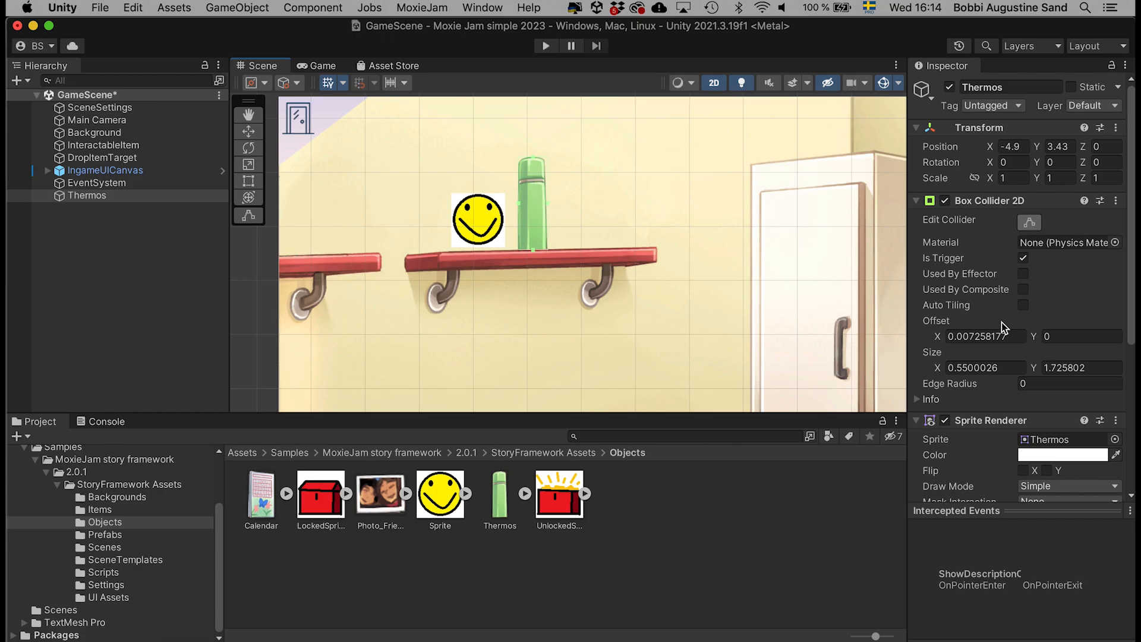
pyautogui.click(1086, 276)
pyautogui.click(1031, 222)
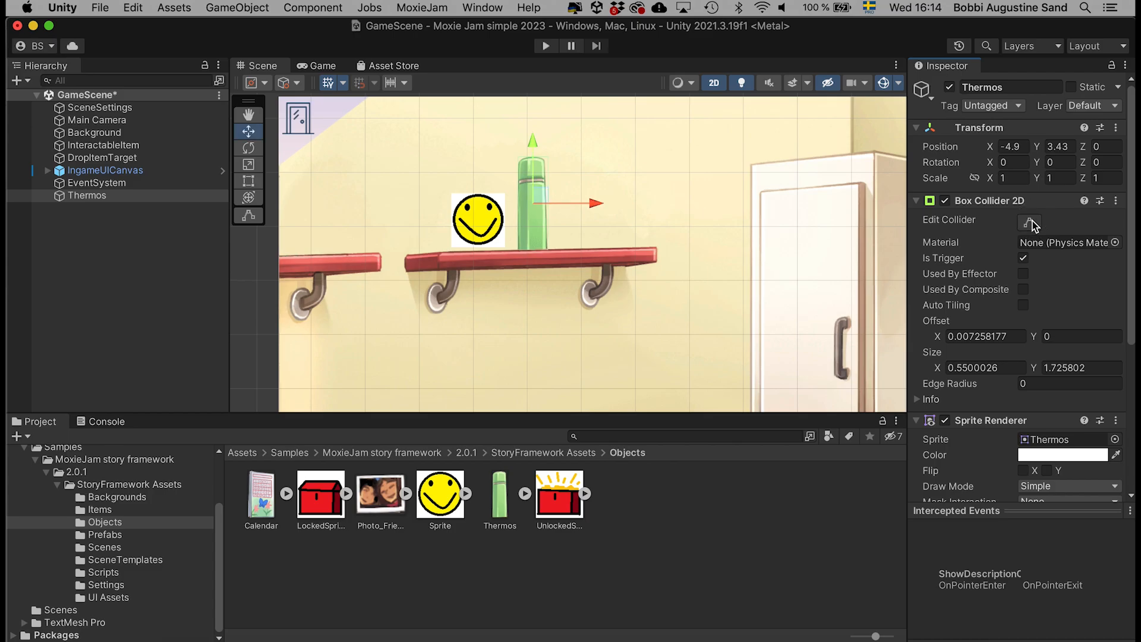
pyautogui.click(1032, 222)
pyautogui.click(1031, 221)
# Collapse the Show Description On Mouse Over component of the Thermos and widen the Inspector
pyautogui.scroll(-4, 1046, 332)
pyautogui.scroll(-5, 1046, 333)
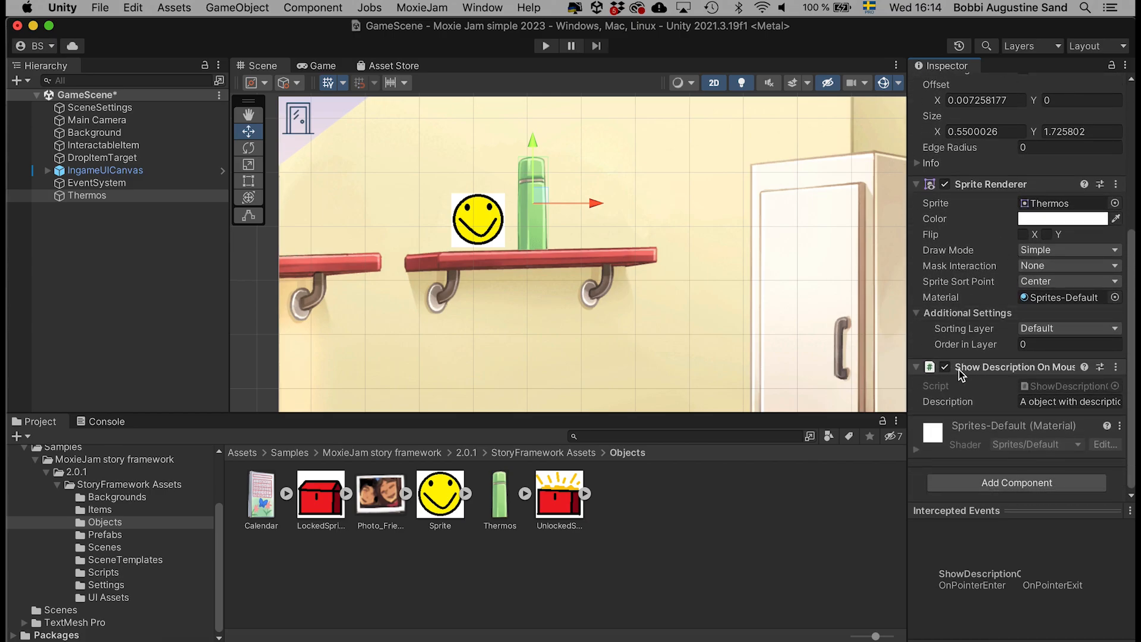
pyautogui.click(972, 372)
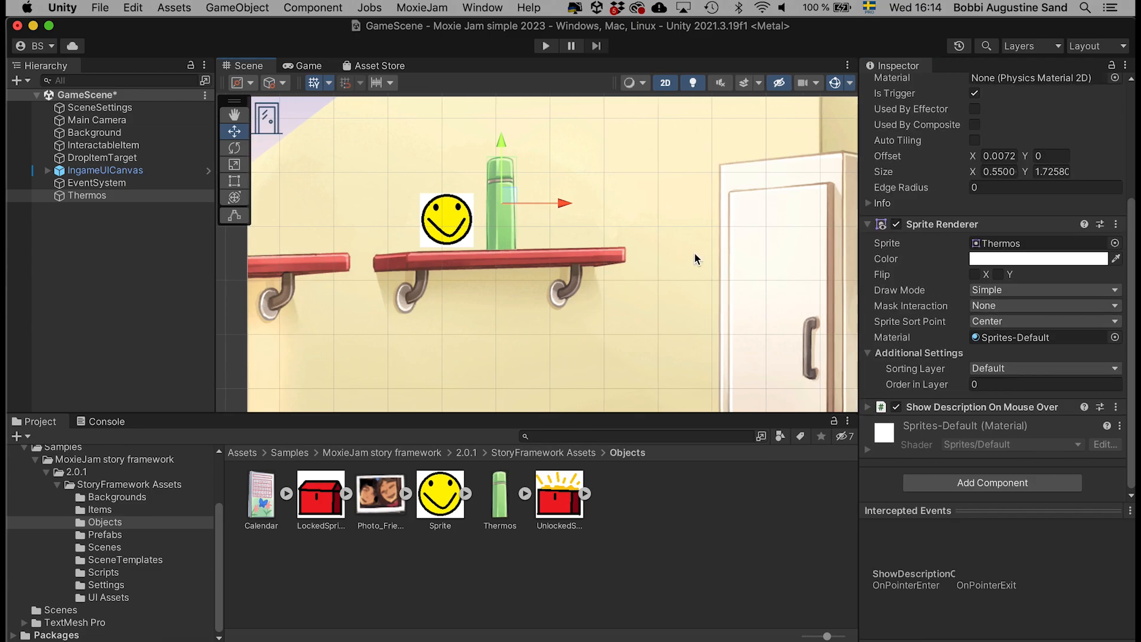
pyautogui.scroll(-4, 694, 252)
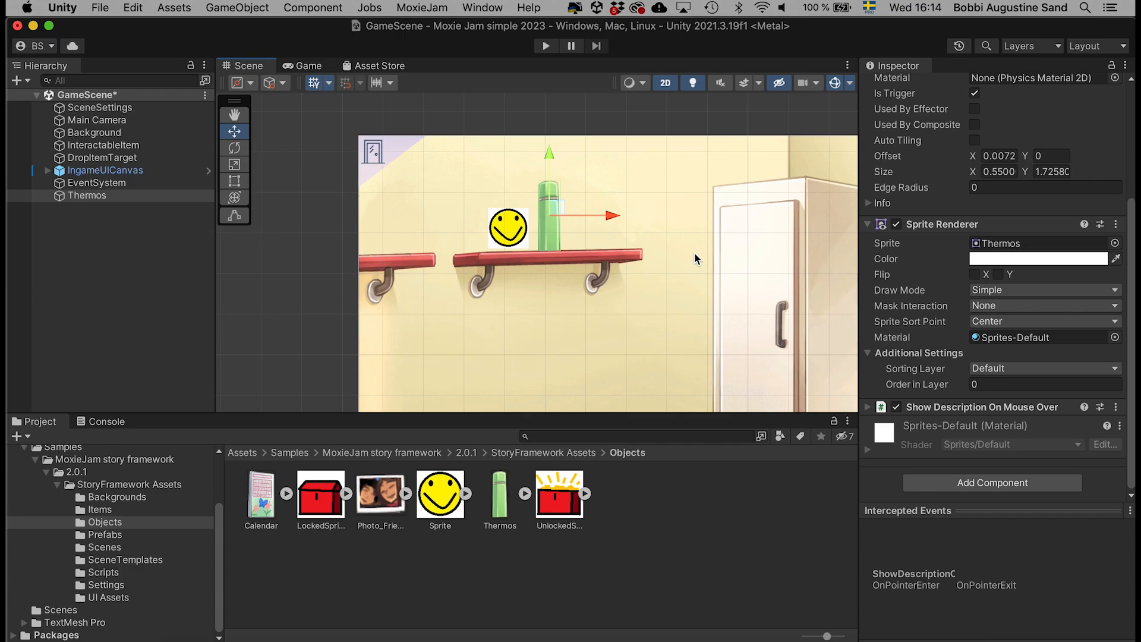
pyautogui.click(234, 114)
pyautogui.moveTo(676, 298); pyautogui.dragTo(585, 265)
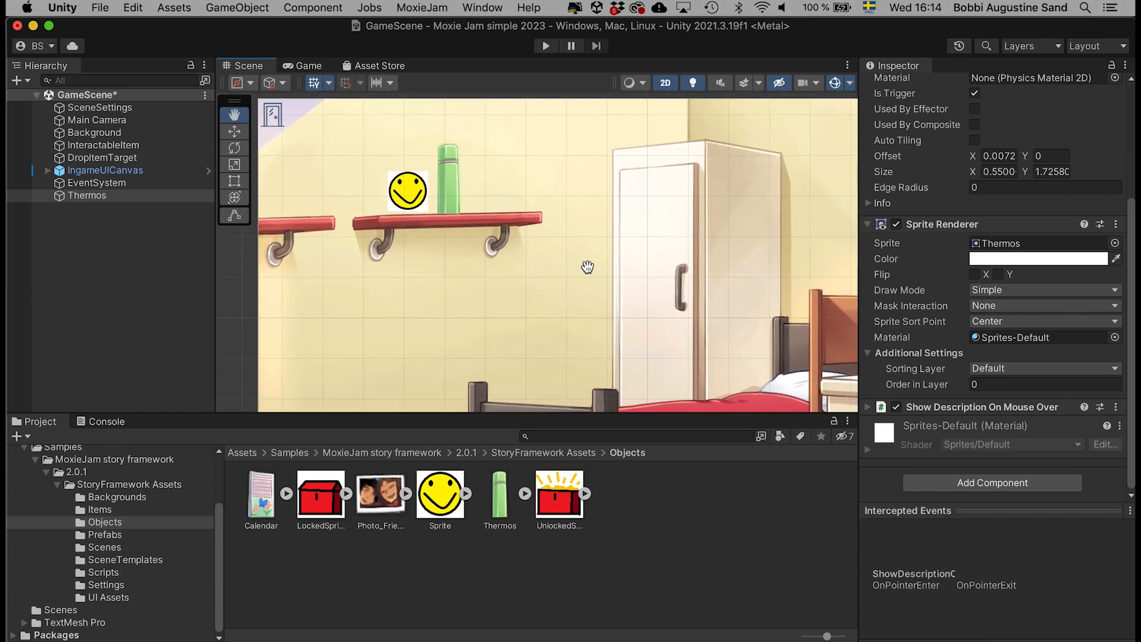
pyautogui.scroll(-2, 499, 316)
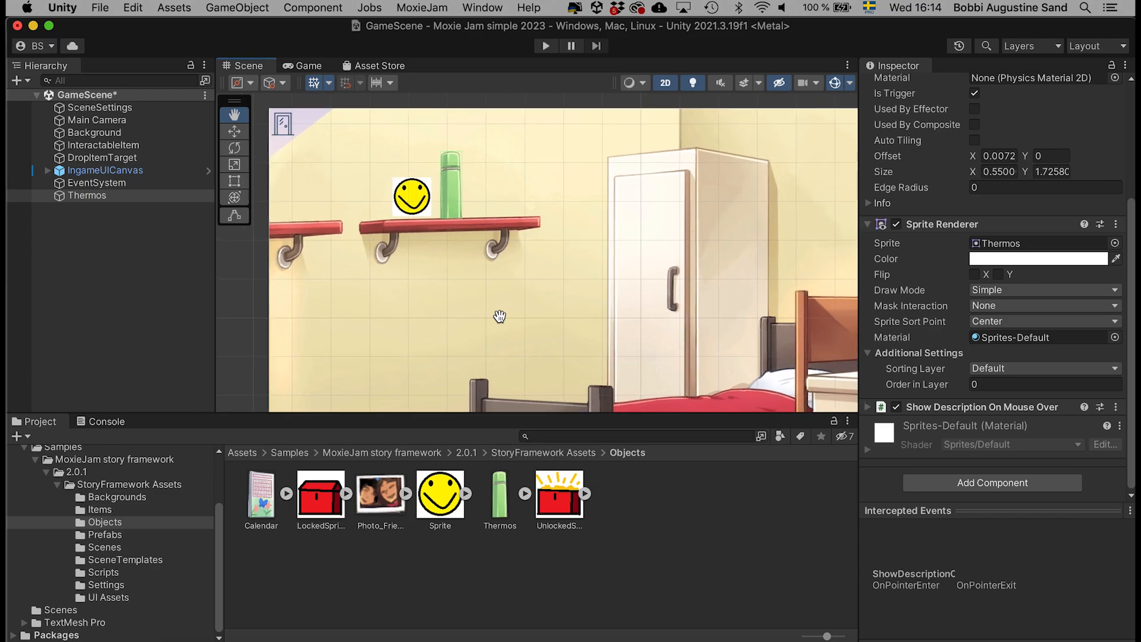
# Set the Thermos description in Show Description On Mouse Over to "A thermos... that's a little strange. But good for school trips, maybe?"
pyautogui.click(886, 404)
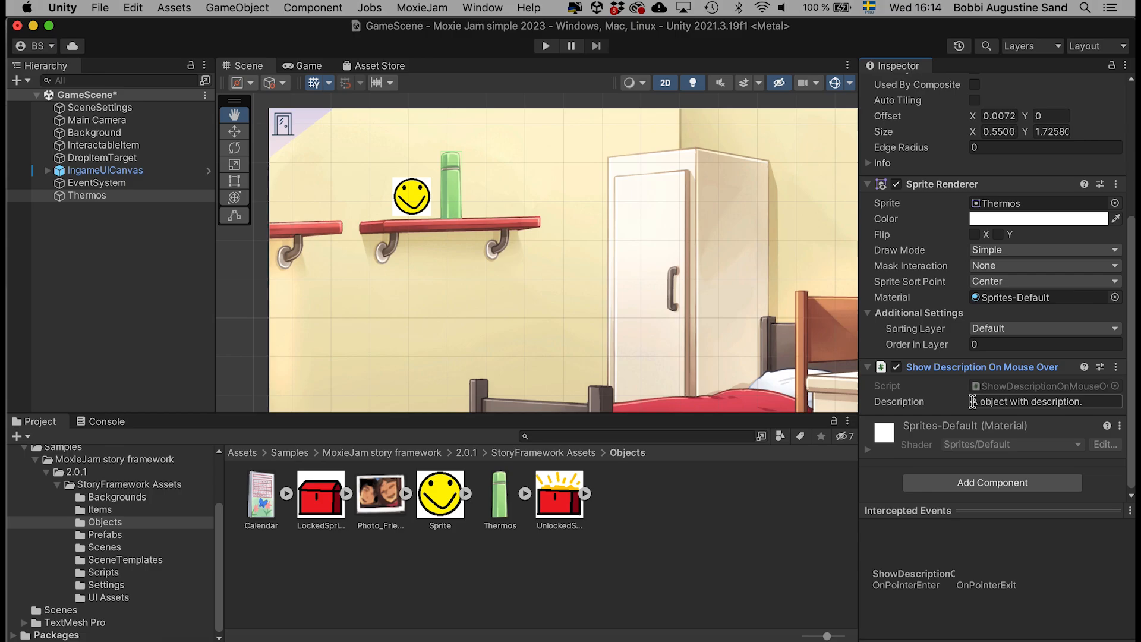
pyautogui.click(1093, 401)
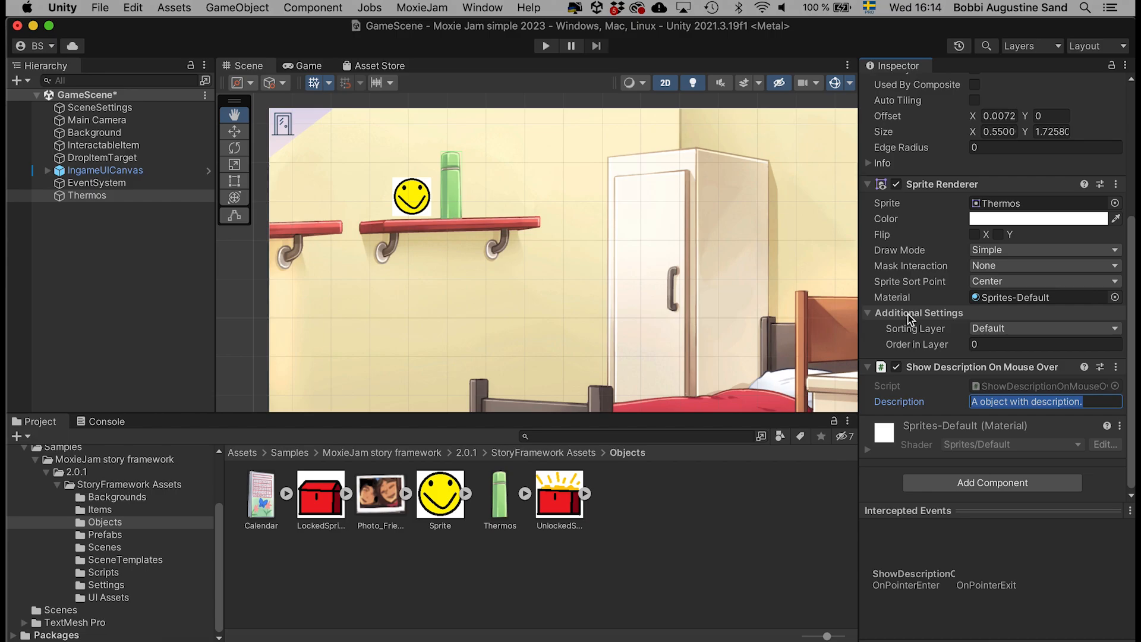
pyautogui.write('A thermo')
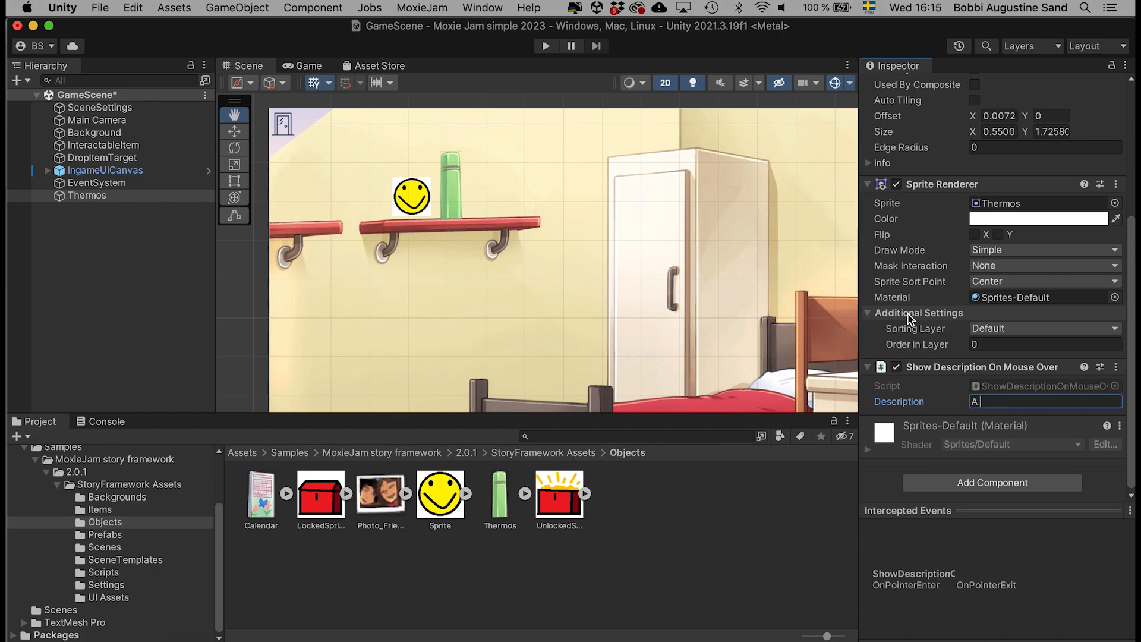
pyautogui.write('s.')
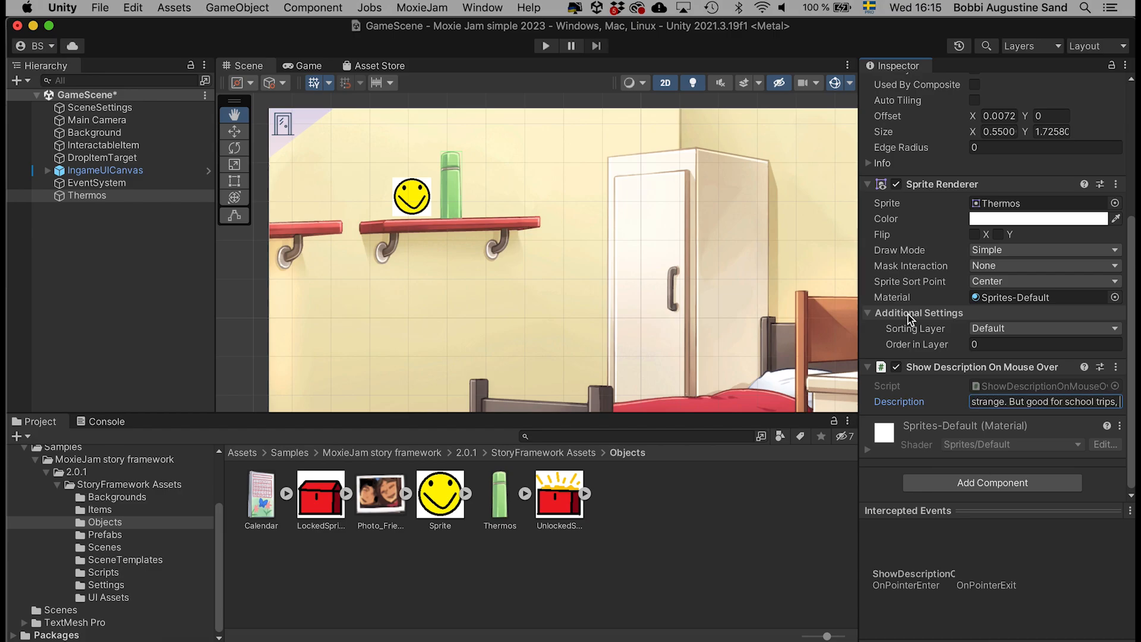
pyautogui.write(', maybe?')
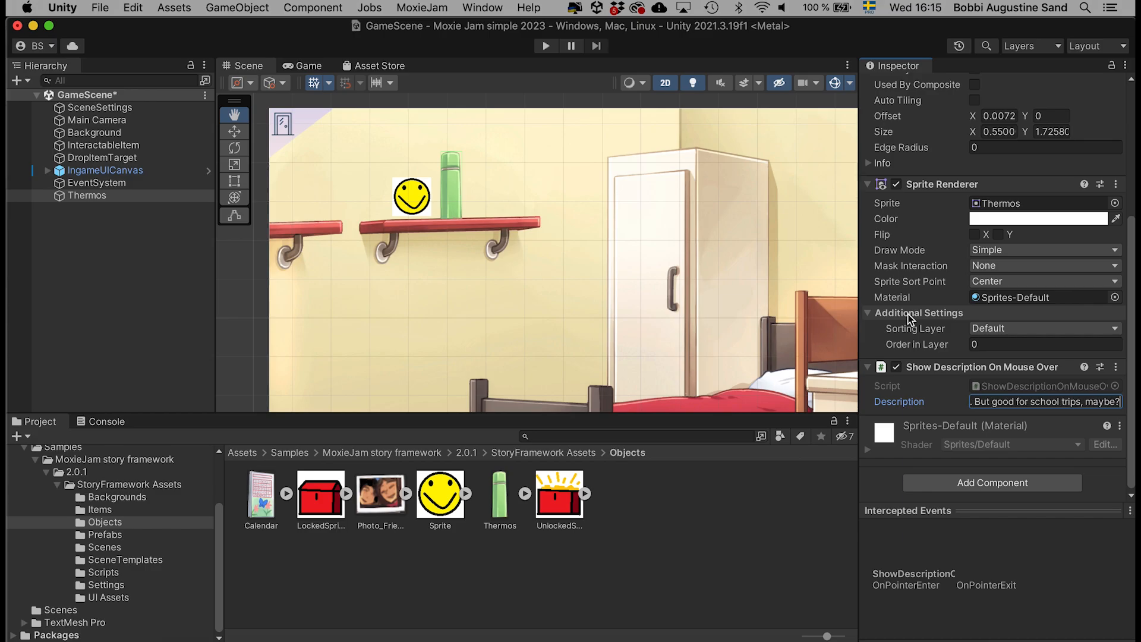
pyautogui.press('Return')
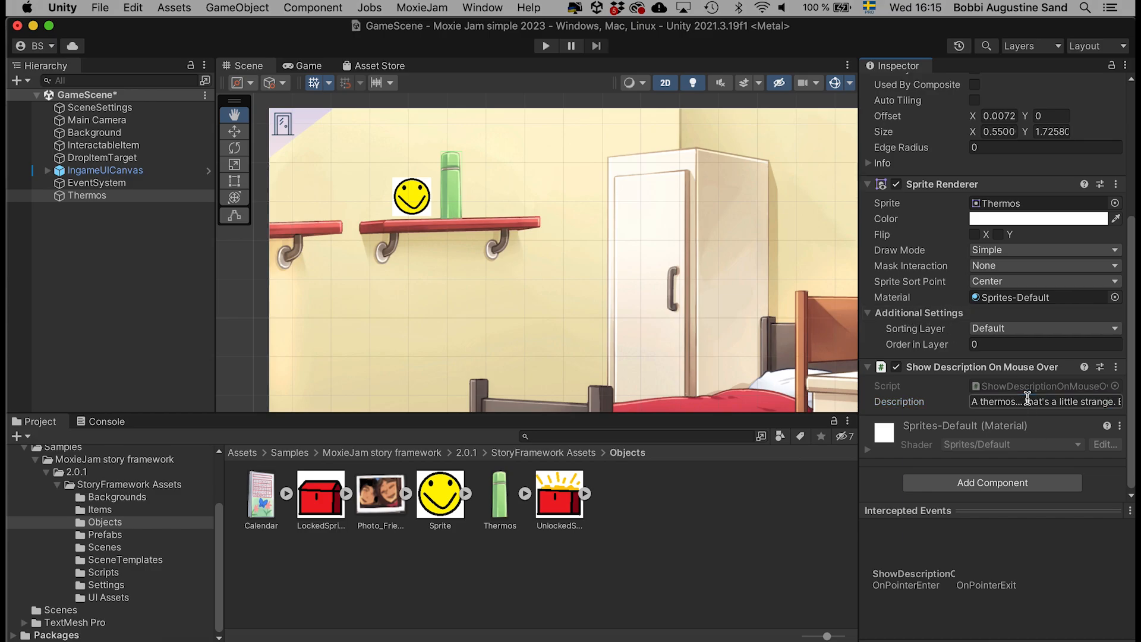
pyautogui.scroll(1, 991, 405)
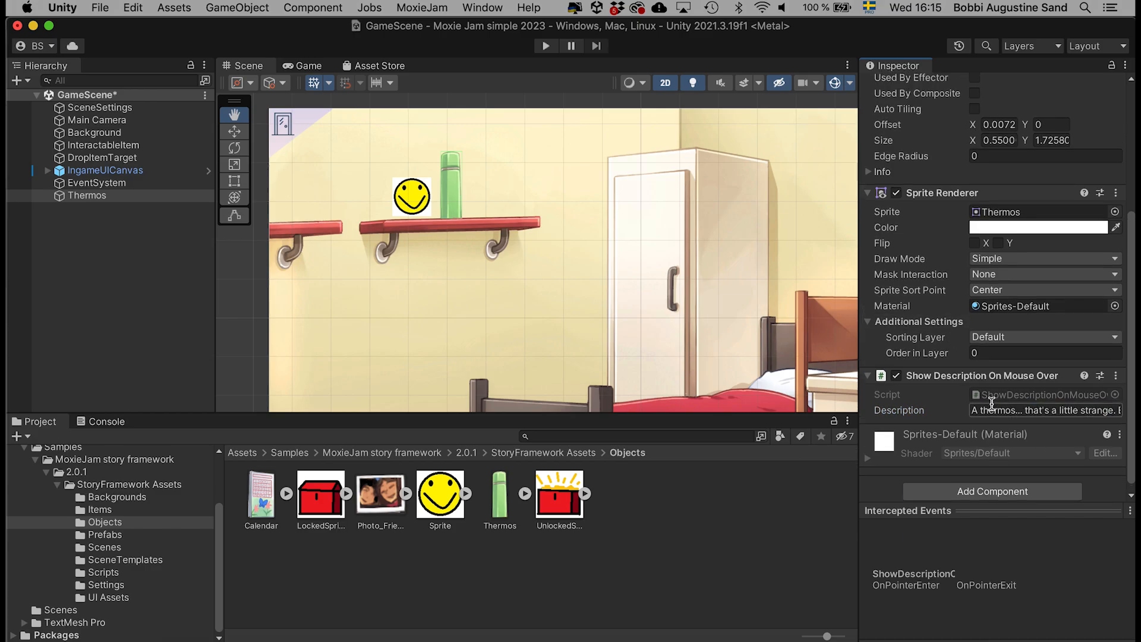
pyautogui.scroll(-1, 994, 412)
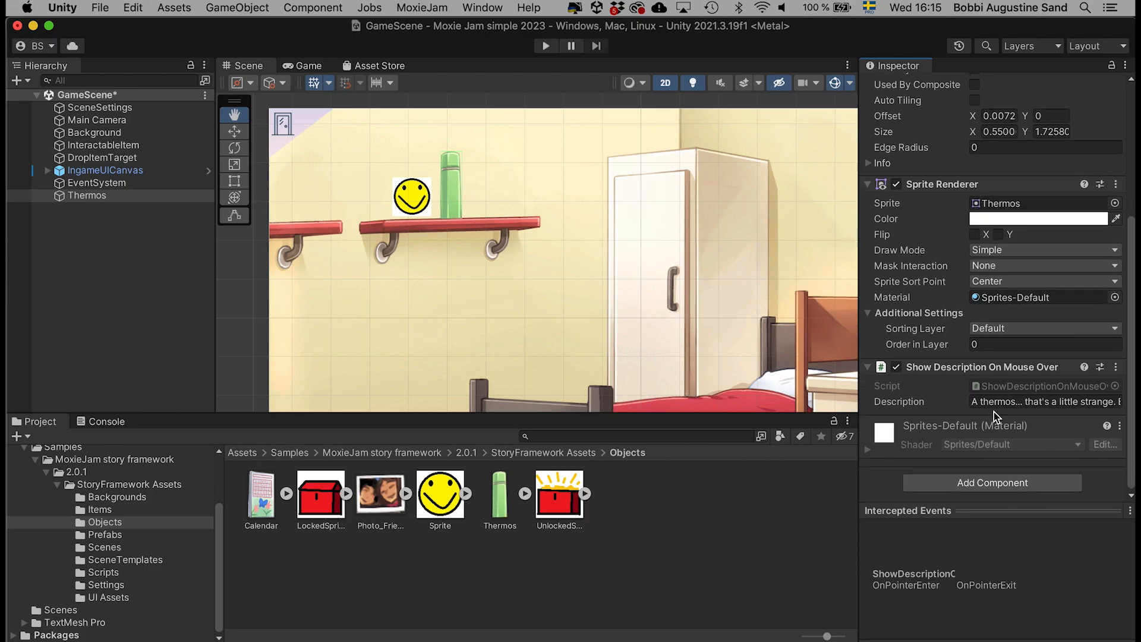
# Run the game from its start menu, check the description shown for the thermos on the shelf, and exit play mode
pyautogui.click(742, 537)
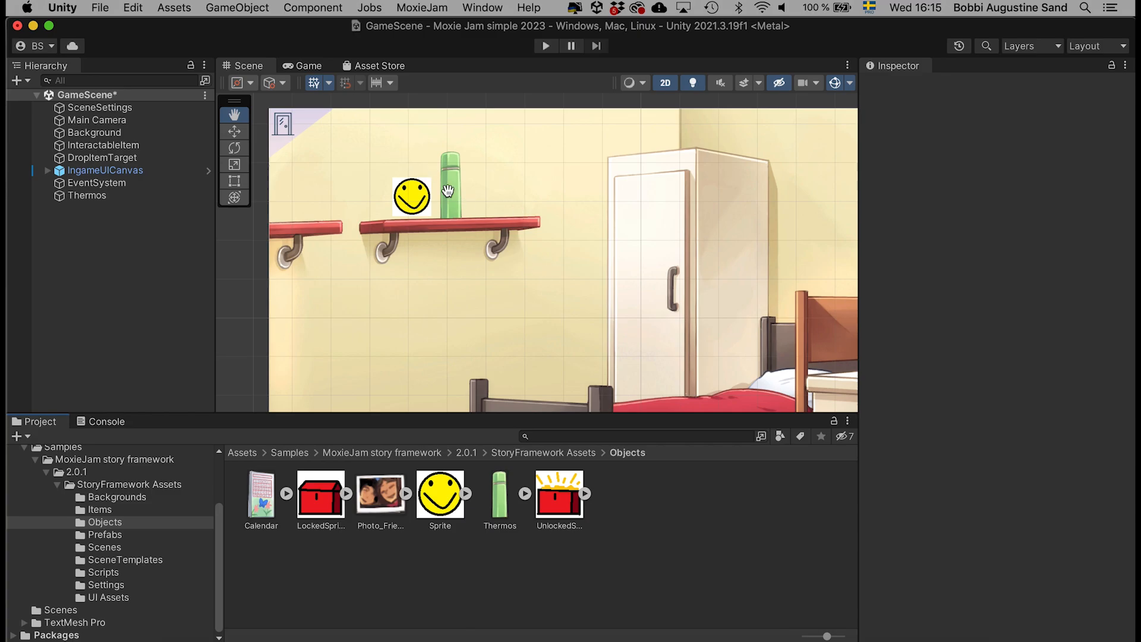
pyautogui.click(546, 47)
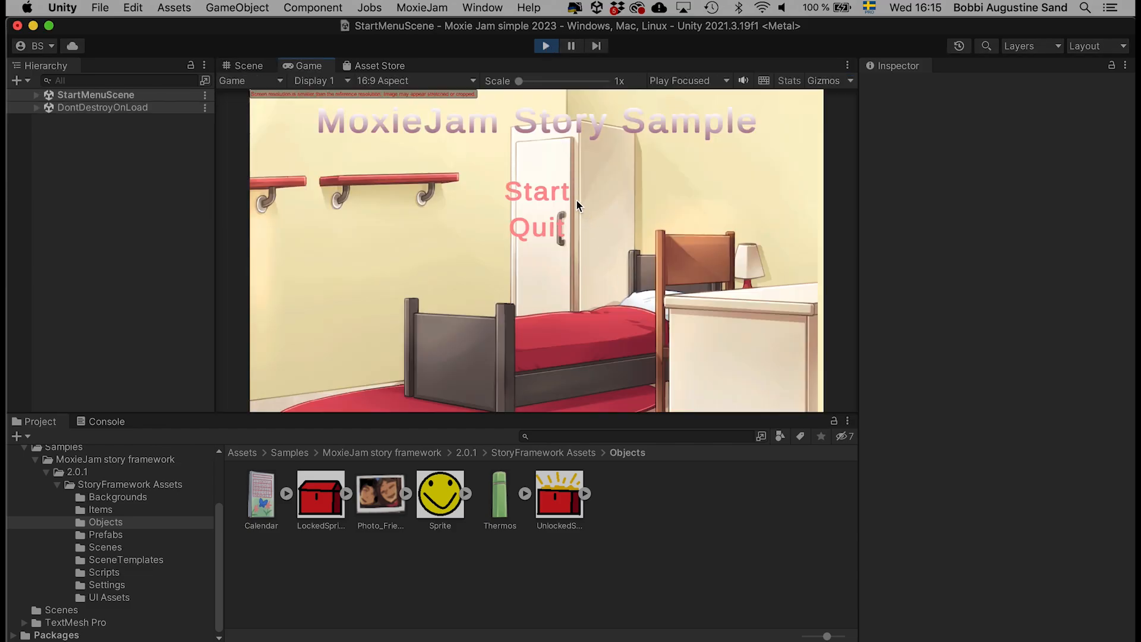
pyautogui.click(533, 195)
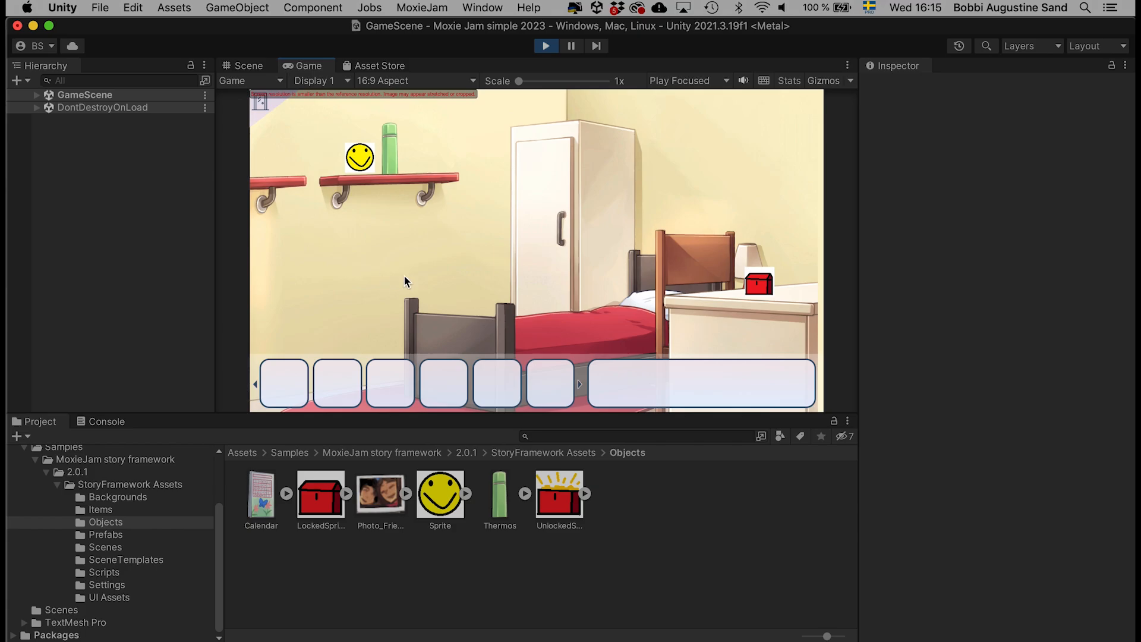
pyautogui.click(390, 152)
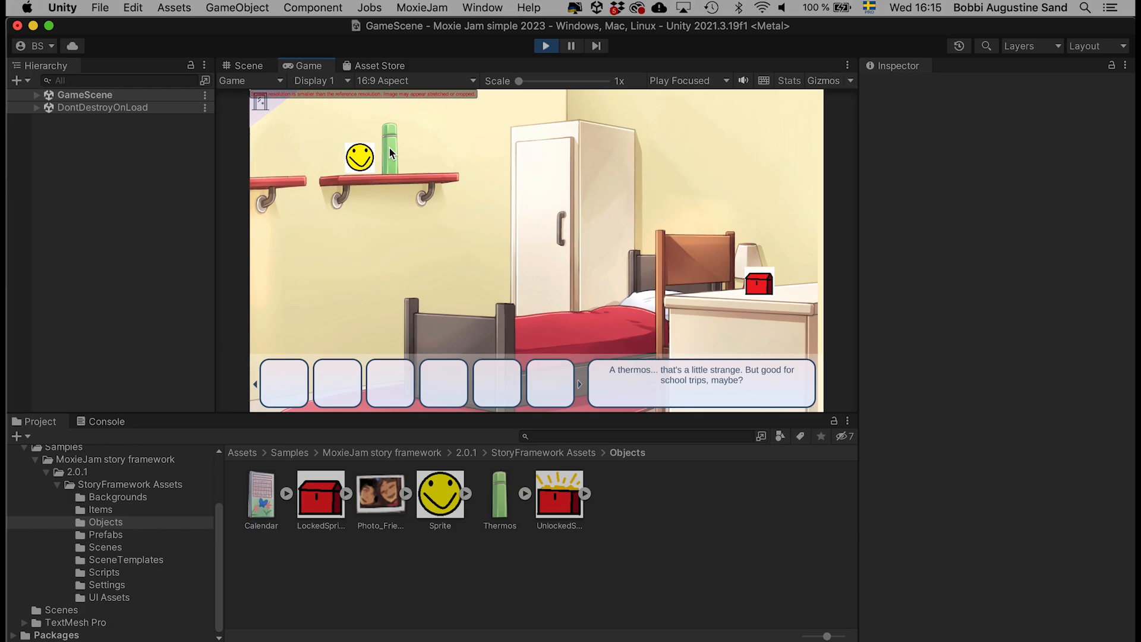
pyautogui.press('super+p')
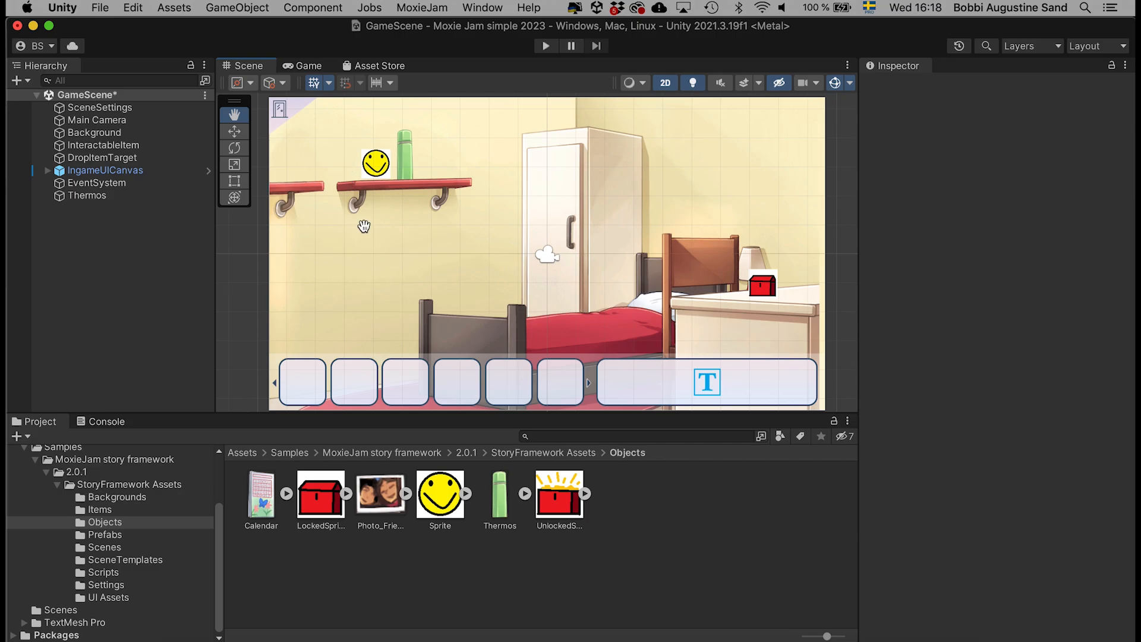
# Start a new StoryFramework interactable item in GameScene and assign it the Photo_Friend sprite
pyautogui.rightClick(128, 234)
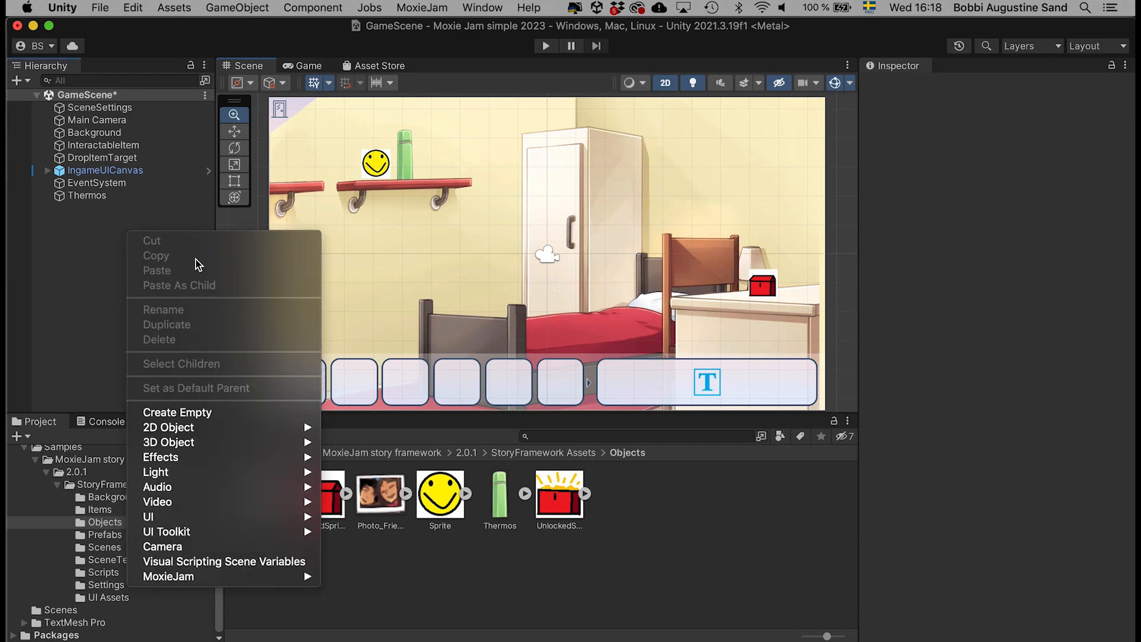
pyautogui.moveTo(255, 576)
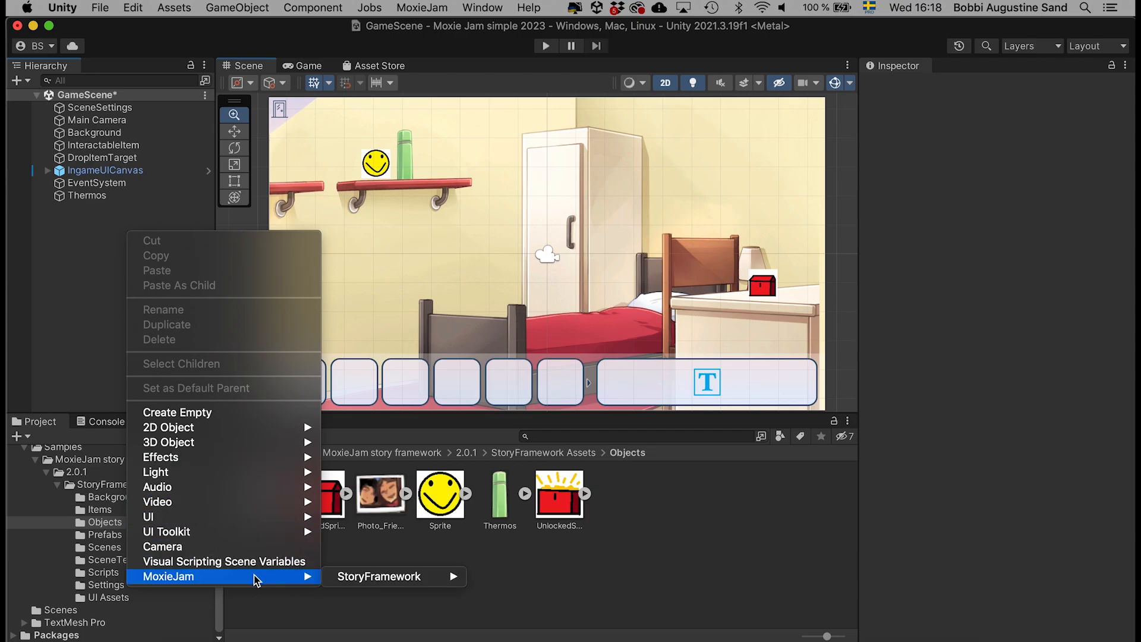
pyautogui.moveTo(356, 578)
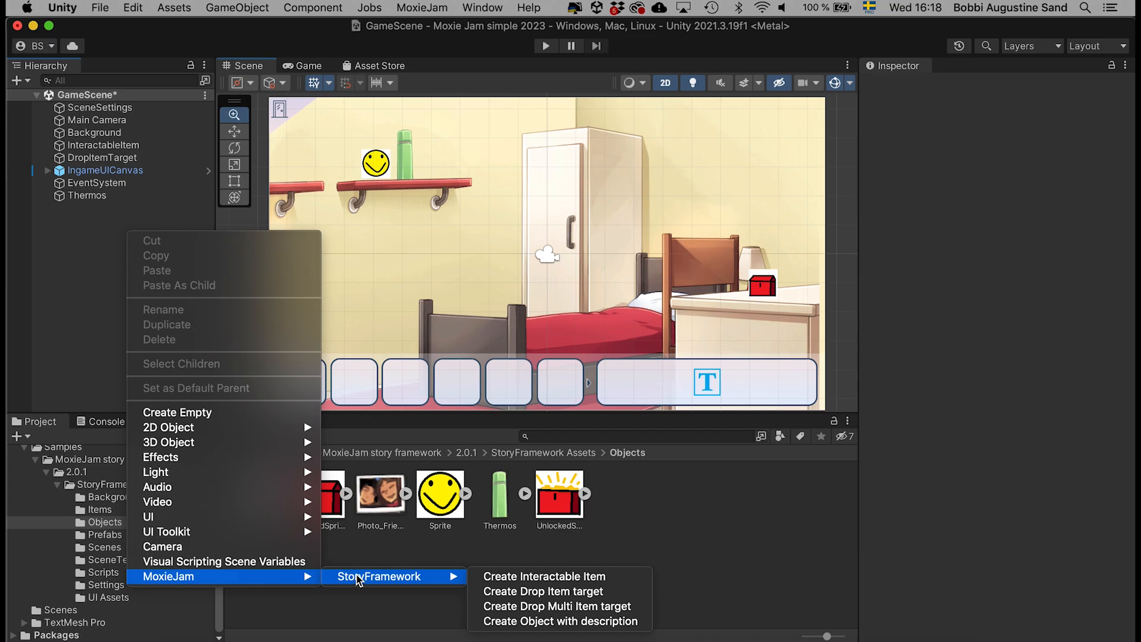
pyautogui.click(544, 576)
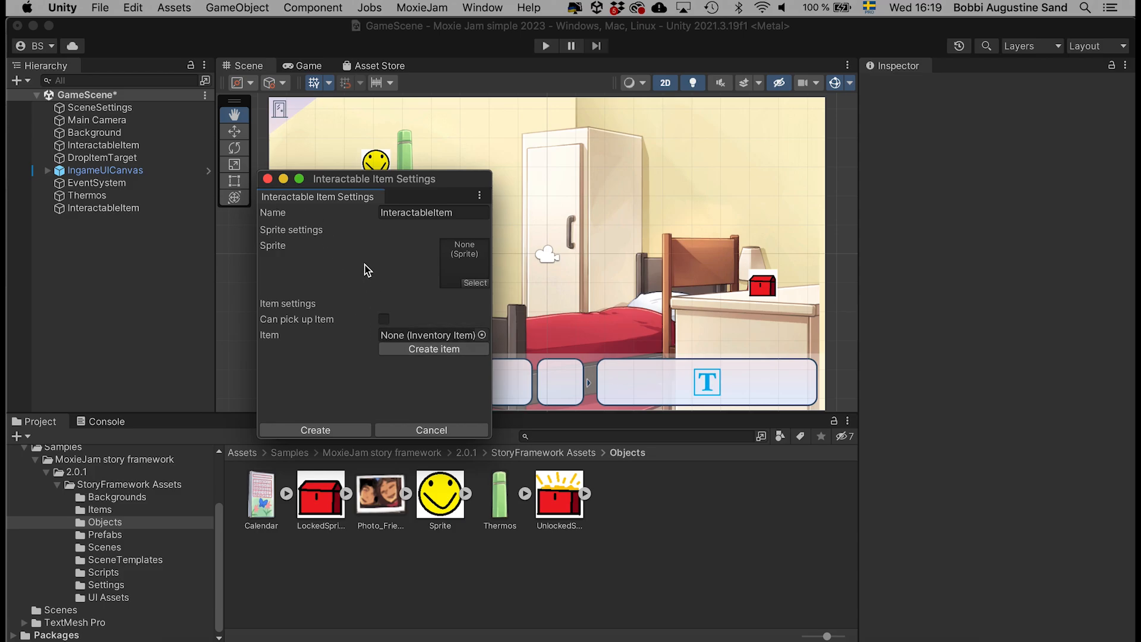
pyautogui.click(474, 283)
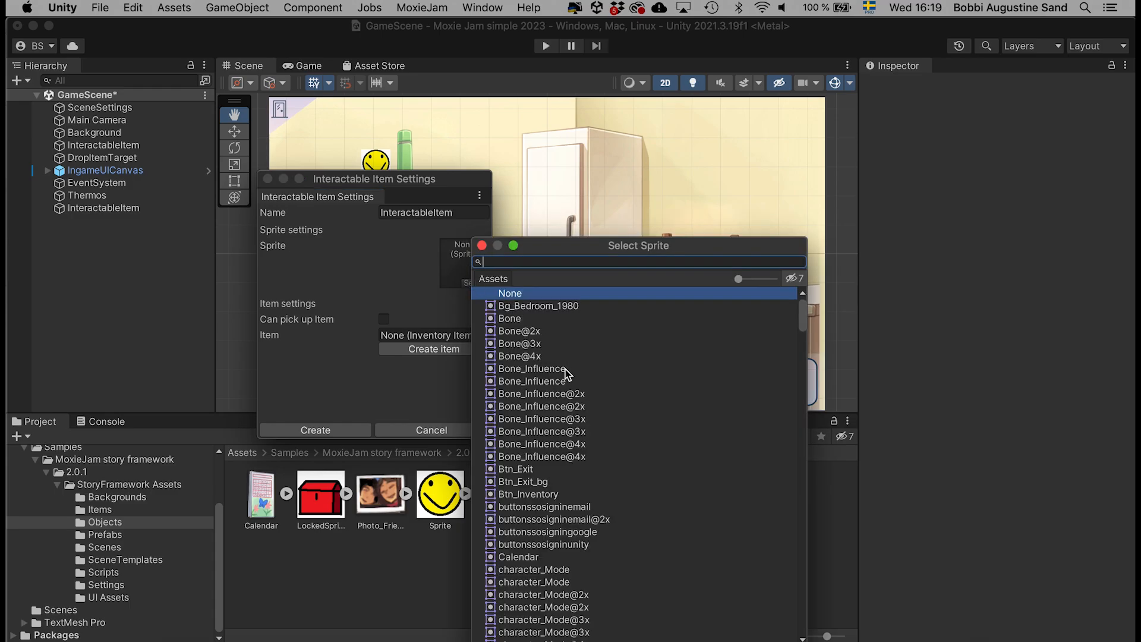
pyautogui.write('php')
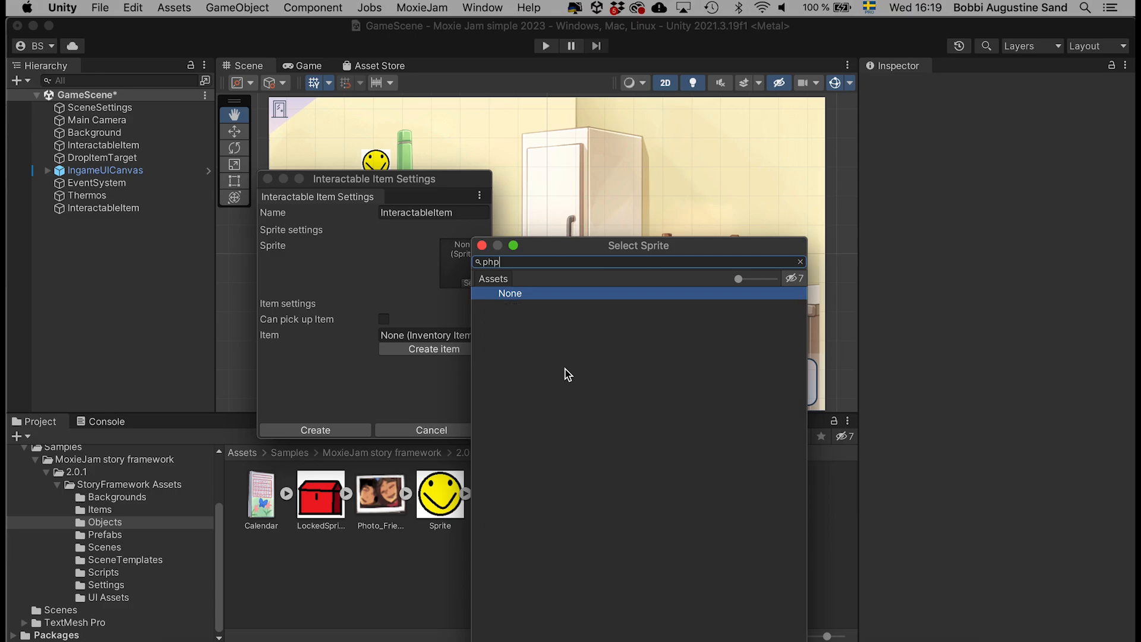
pyautogui.press('BackSpace')
pyautogui.write('o')
pyautogui.doubleClick(547, 307)
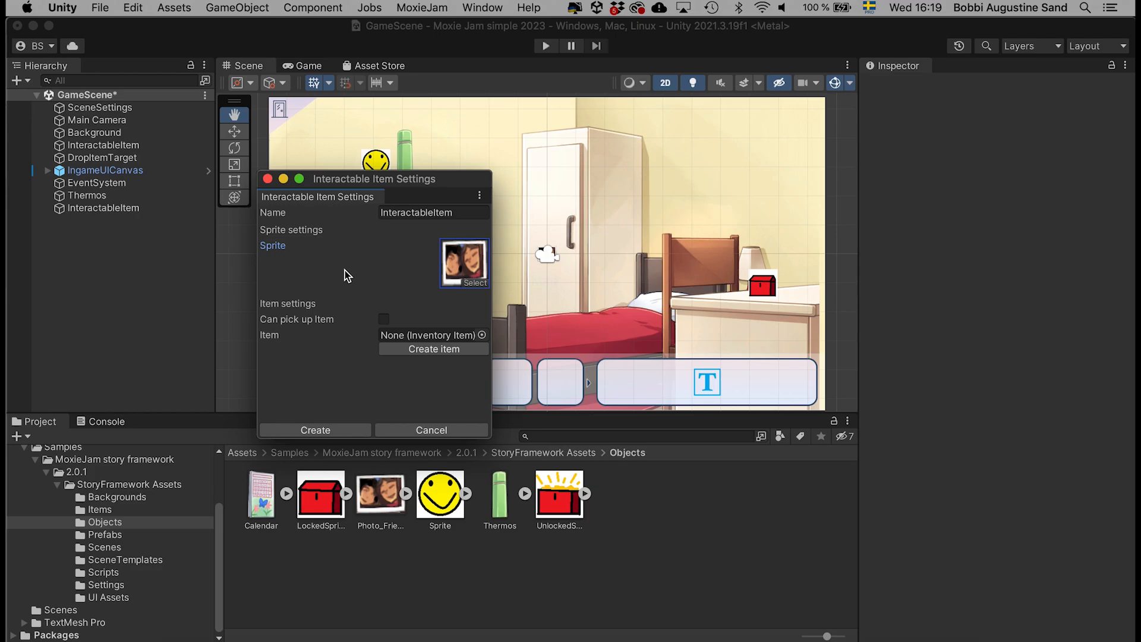
# Allow the item to be picked up and create its inventory item as PhotoFriend.asset in the StoryFramework Assets Items folder
pyautogui.click(384, 321)
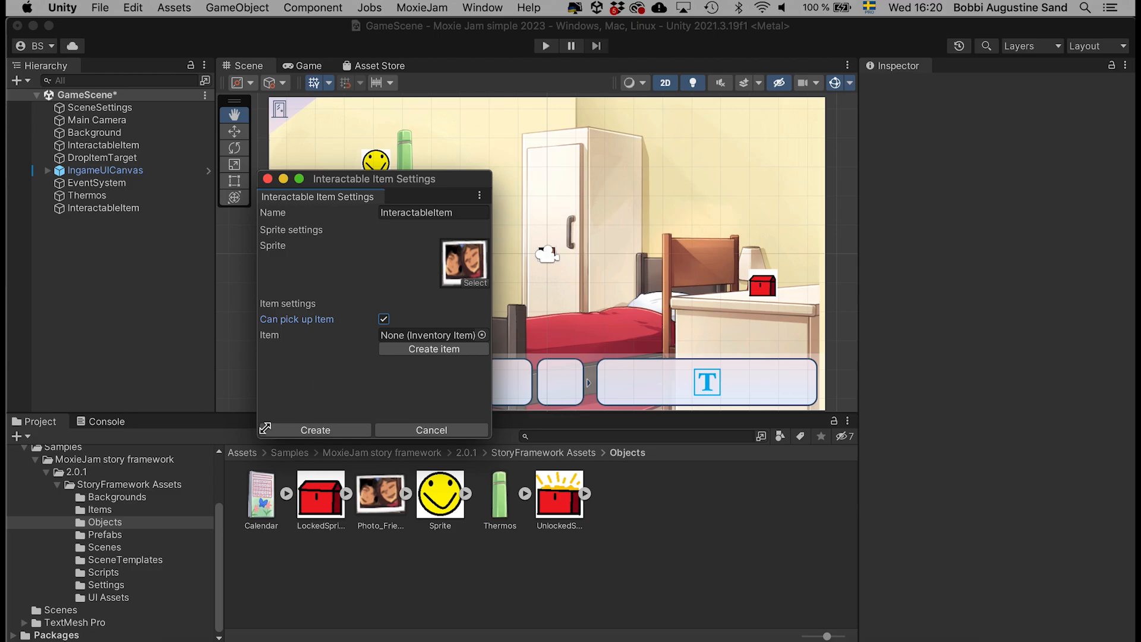
pyautogui.click(389, 353)
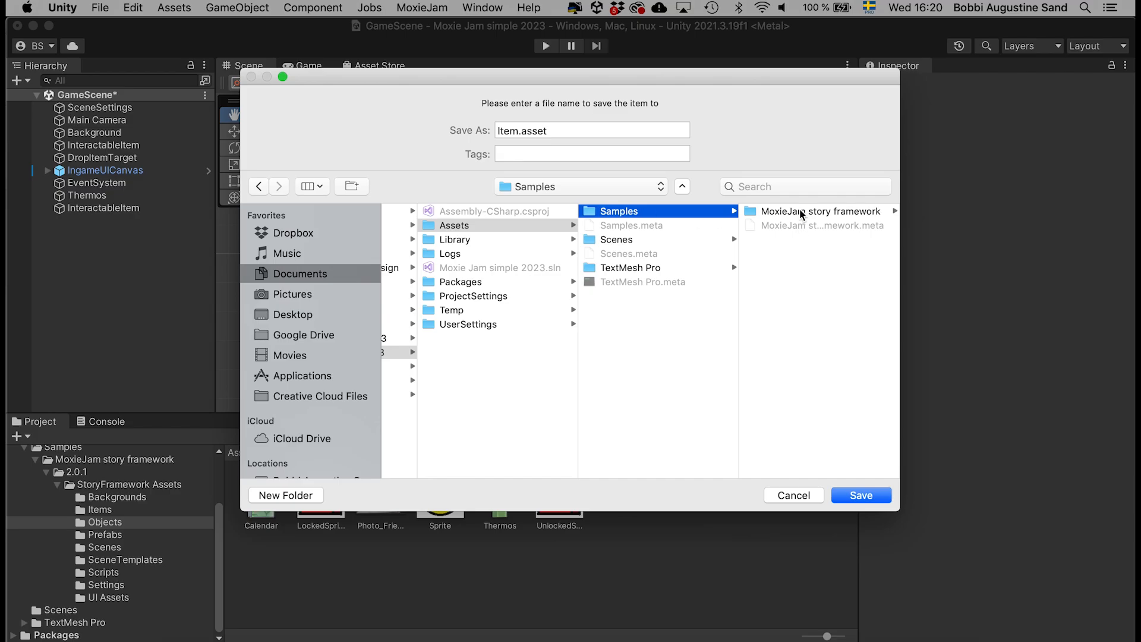
pyautogui.click(800, 211)
pyautogui.click(773, 212)
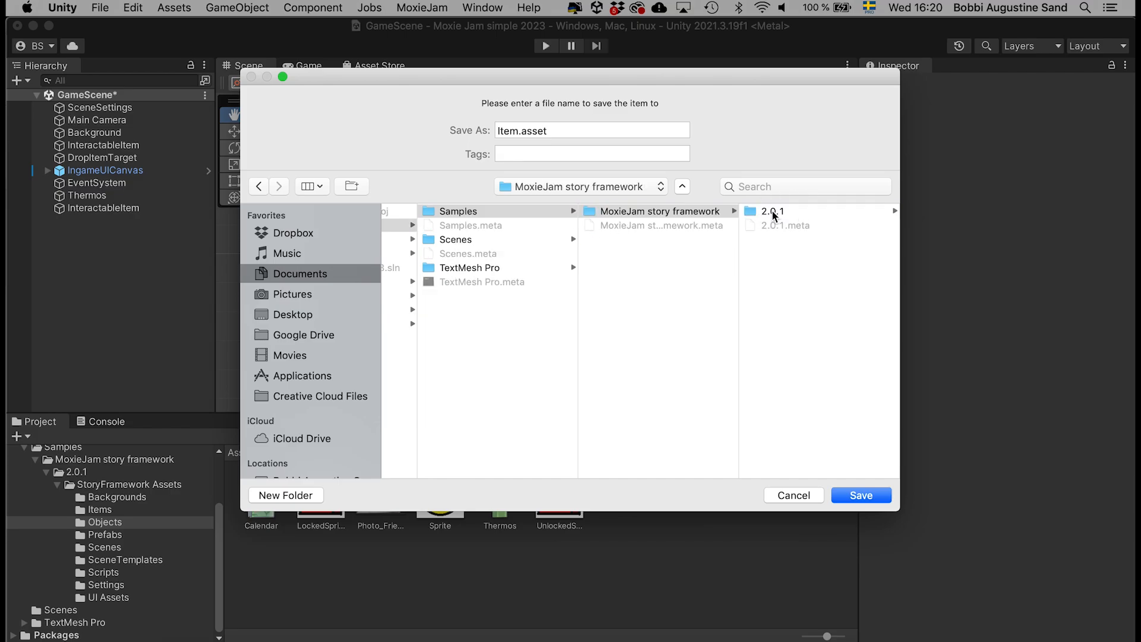
pyautogui.click(774, 212)
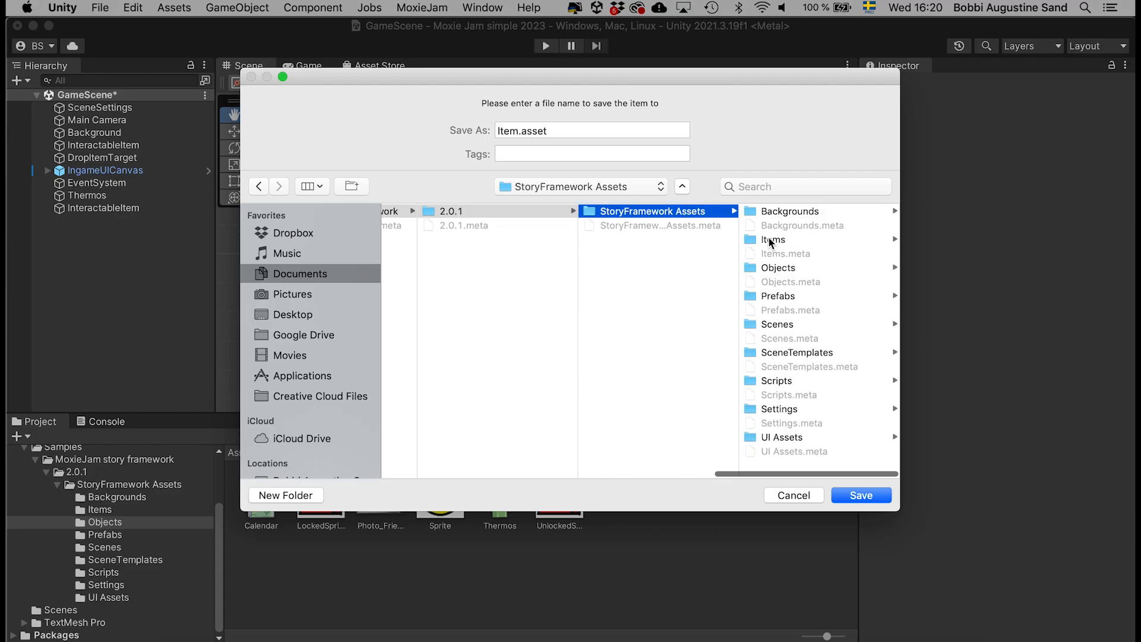
pyautogui.click(767, 240)
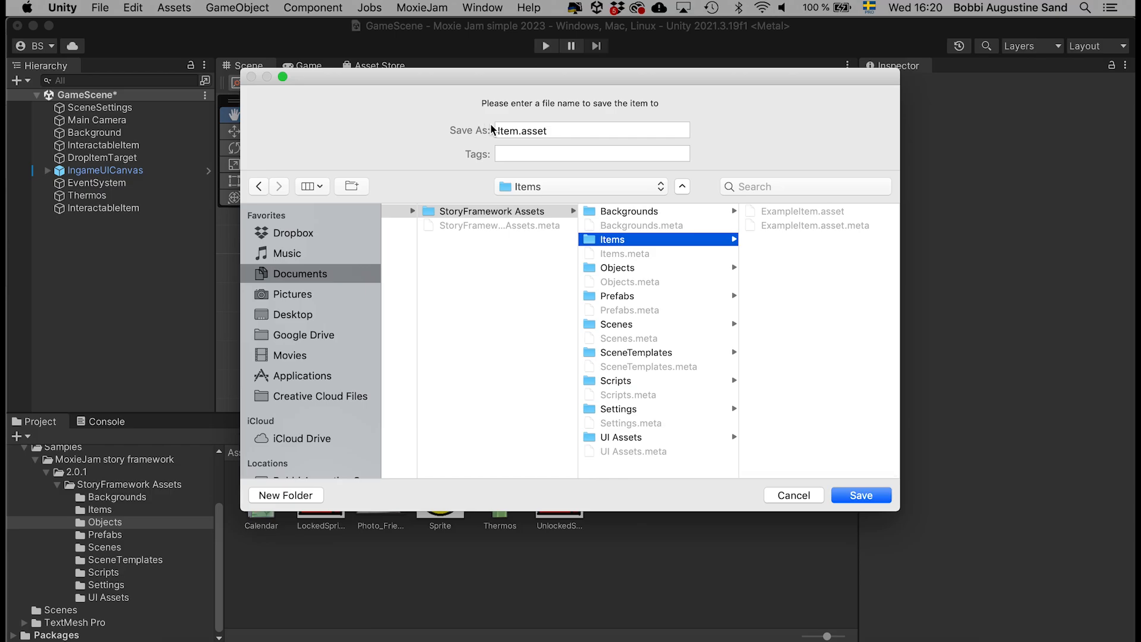
pyautogui.click(473, 128)
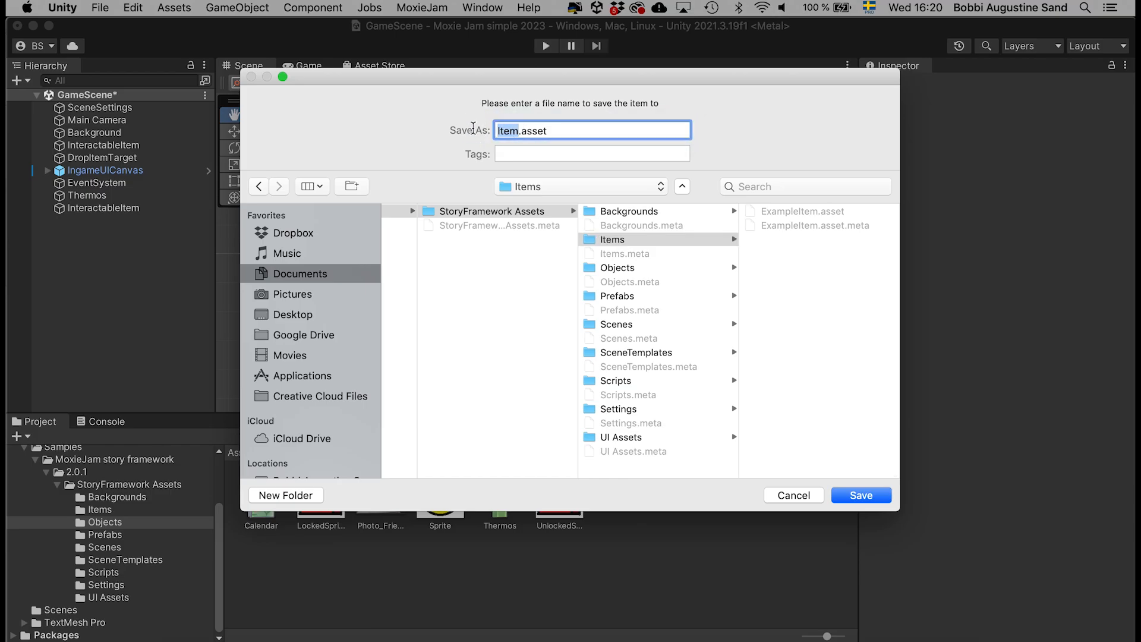
pyautogui.write('PhotoFriend')
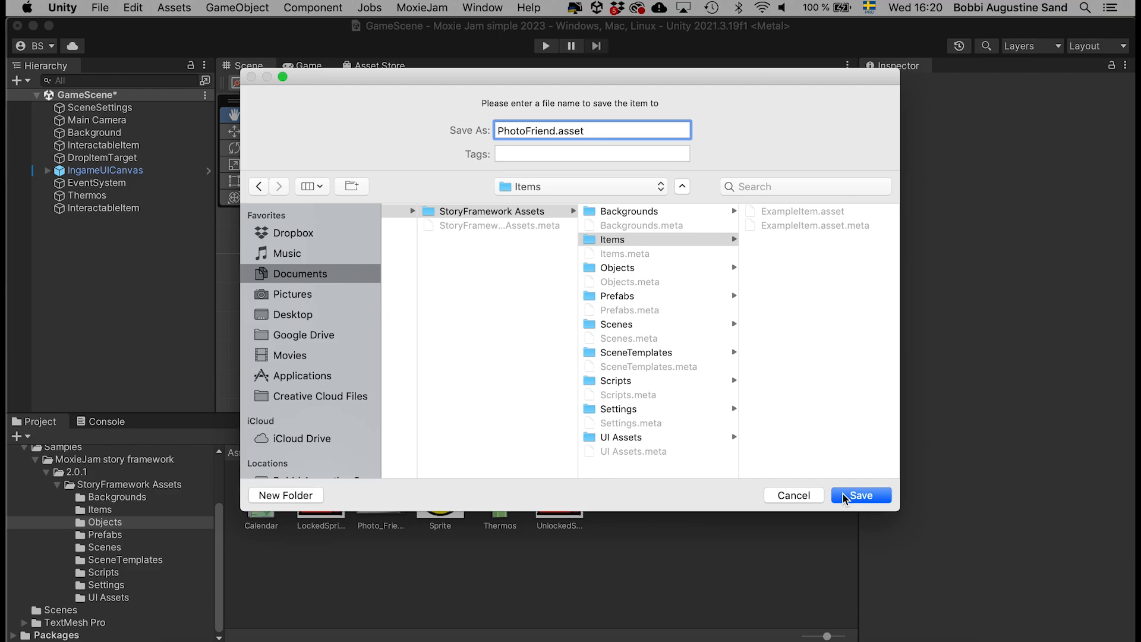
pyautogui.click(845, 497)
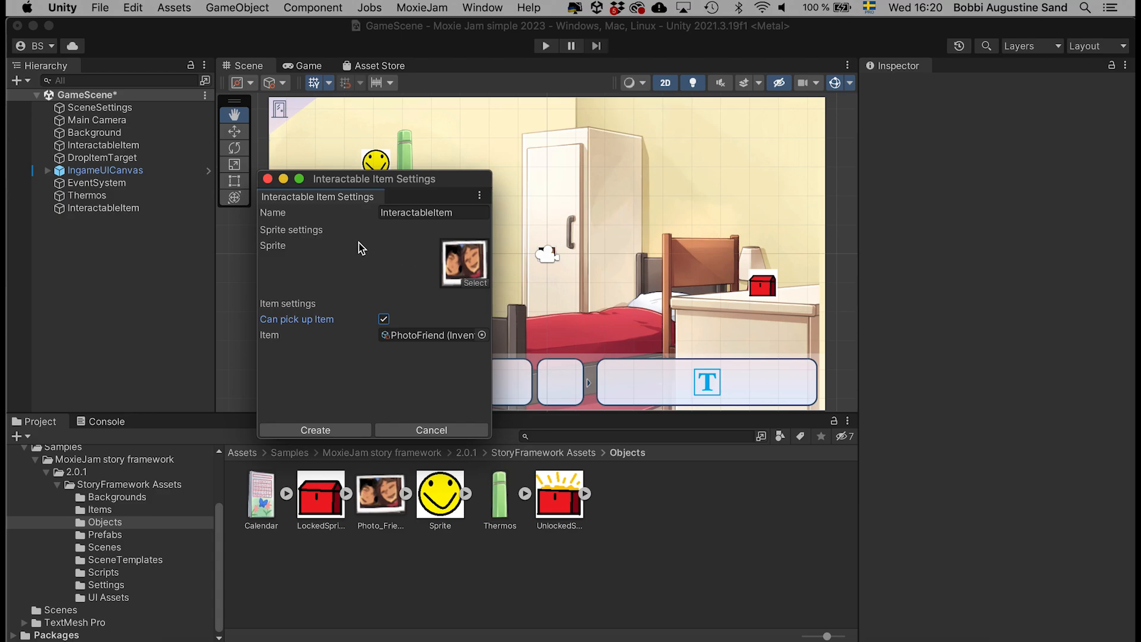
# Name the interactable item PhotoFriend and finish creating it
pyautogui.click(418, 213)
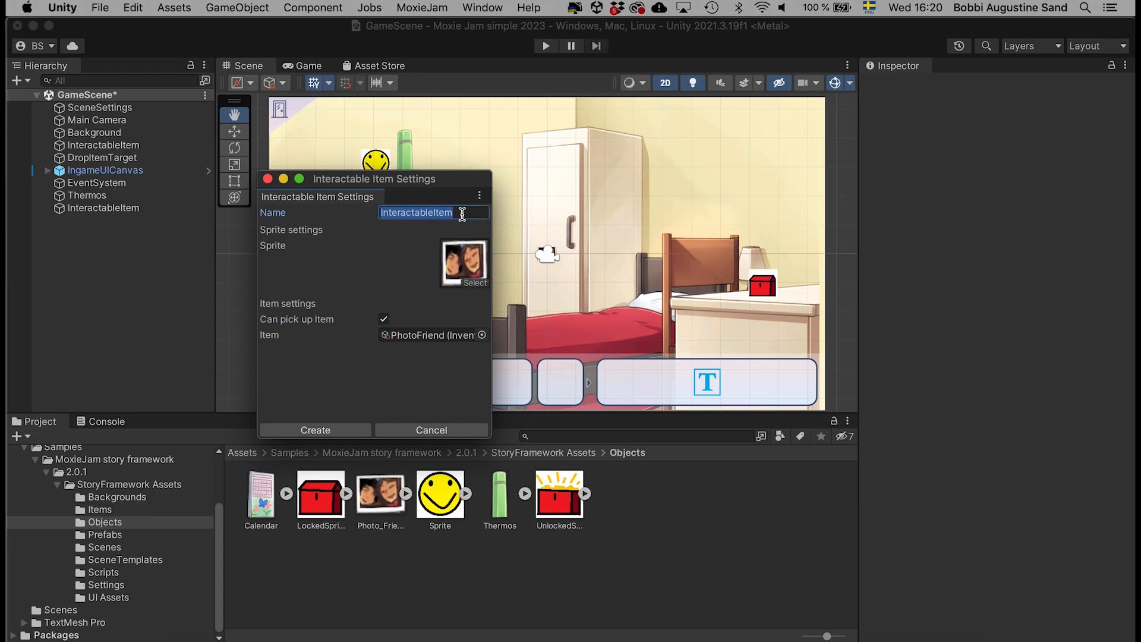
pyautogui.write('Photo')
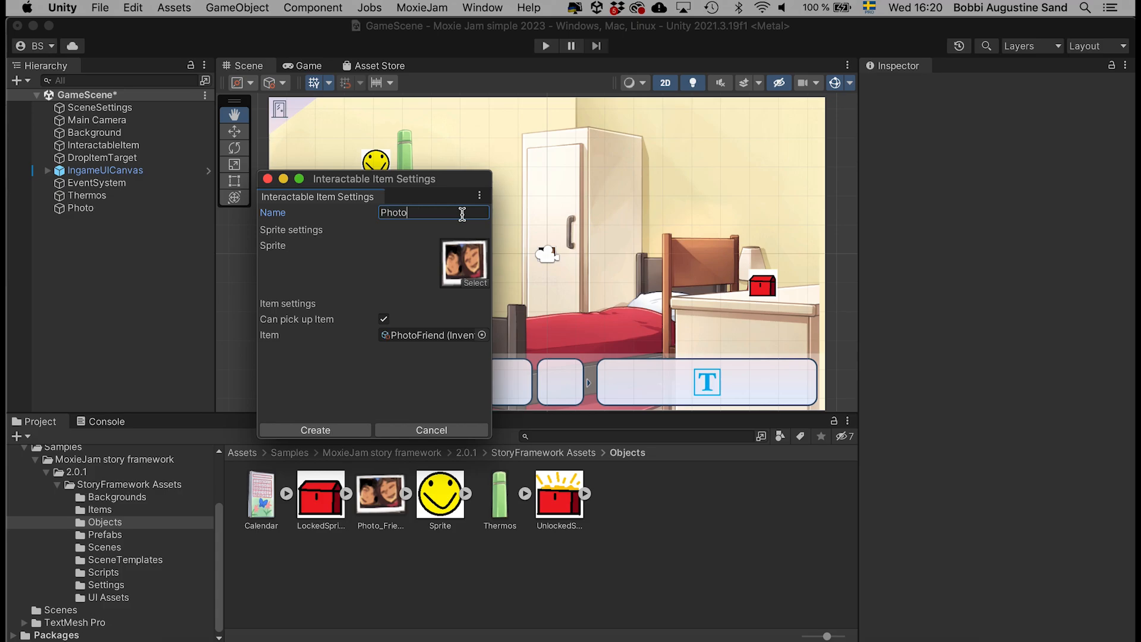
pyautogui.write('Friend')
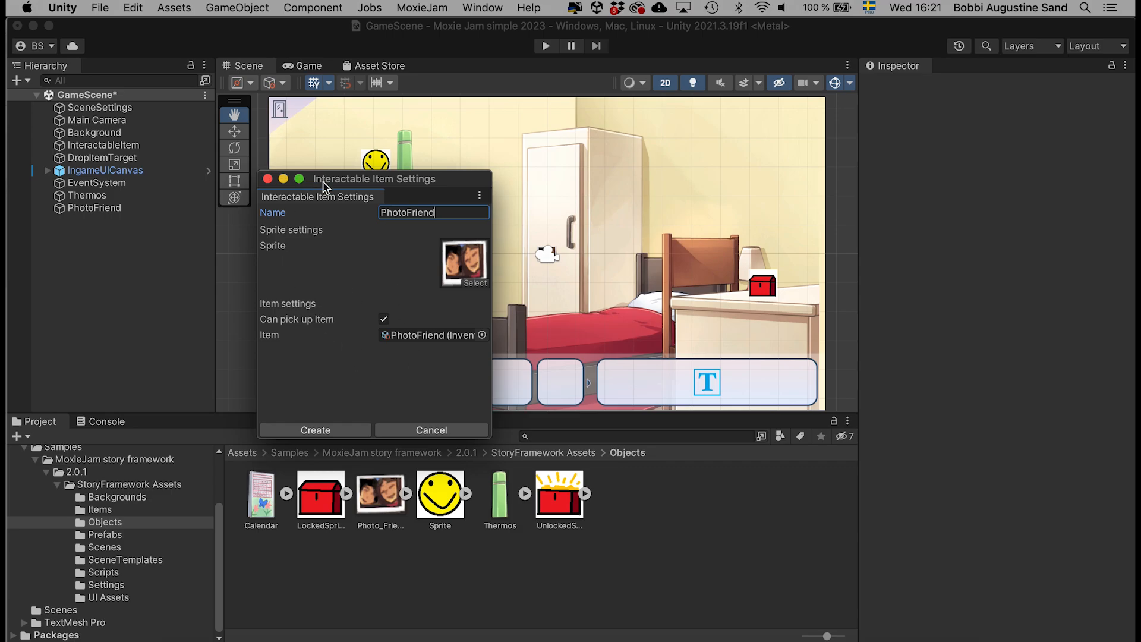
pyautogui.click(322, 431)
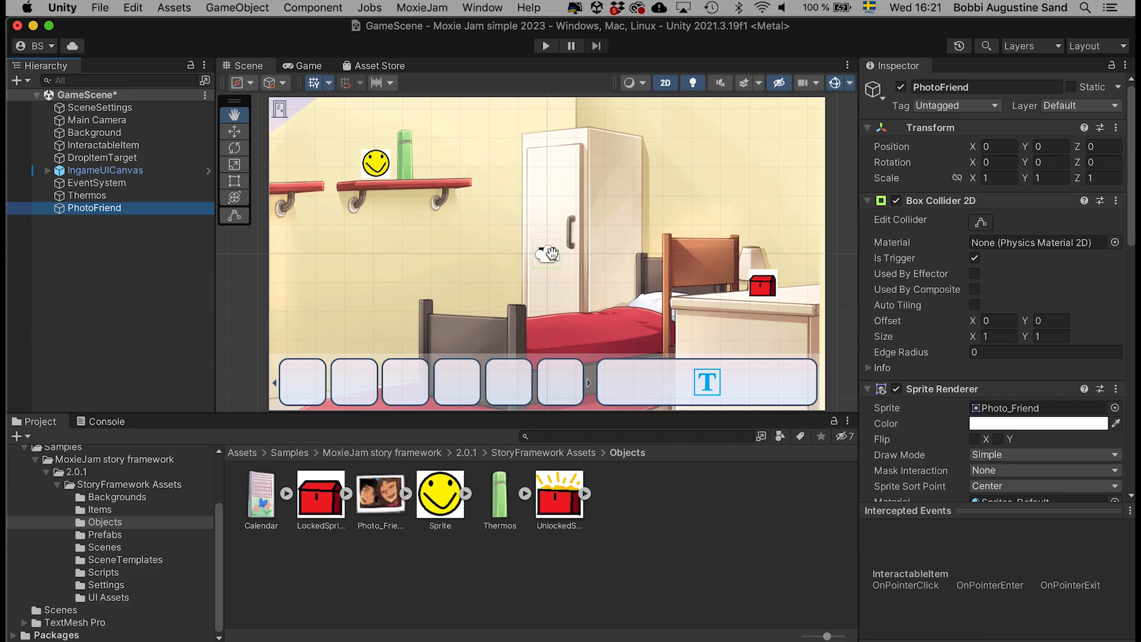
# Move the PhotoFriend object horizontally in the scene onto the wardrobe's side panel, to X 2.25
pyautogui.click(235, 131)
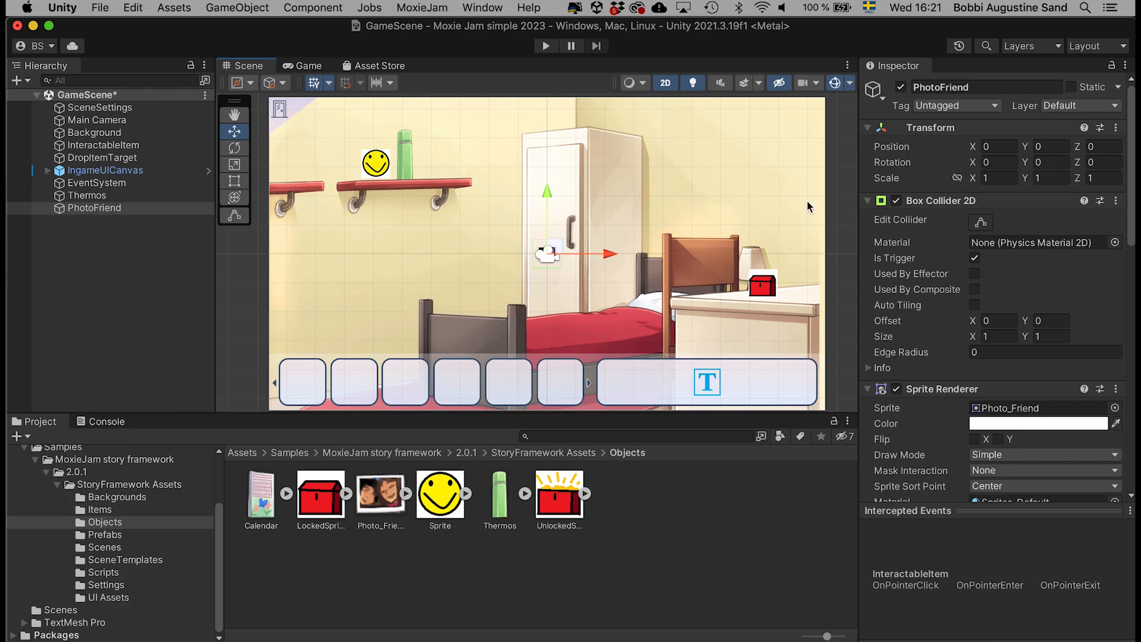
pyautogui.moveTo(610, 254); pyautogui.dragTo(675, 258)
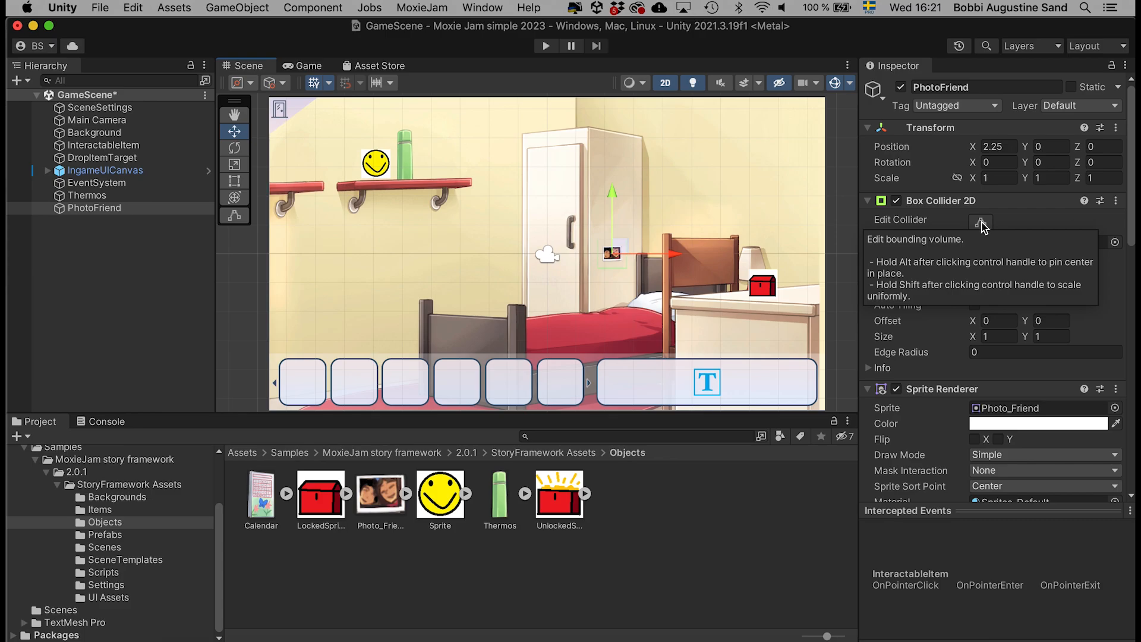
pyautogui.scroll(5, 686, 268)
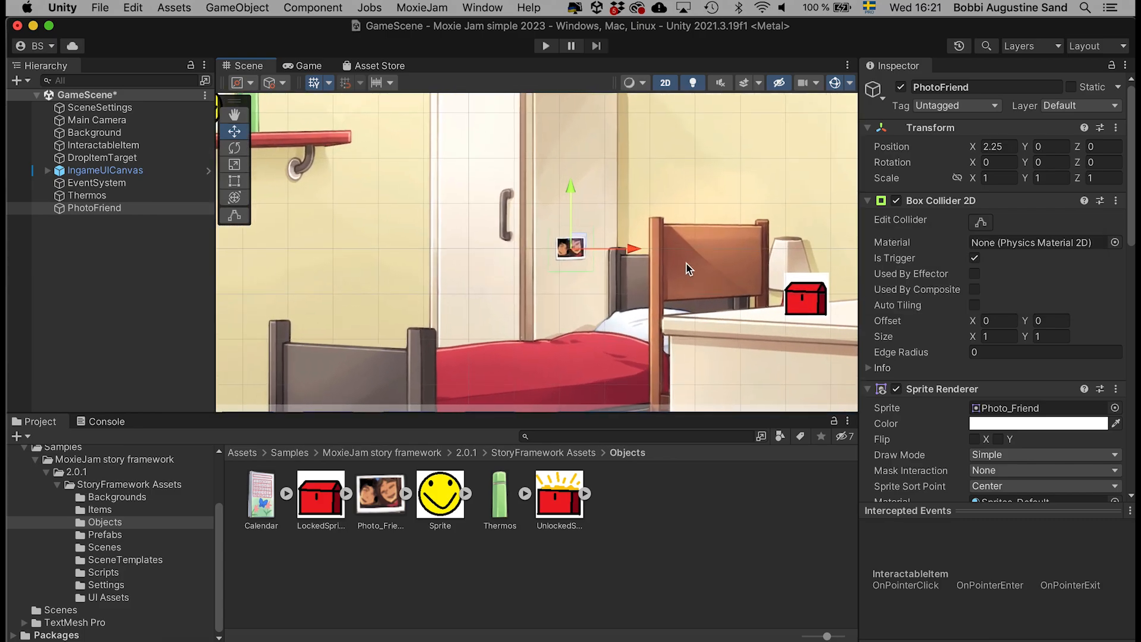
# Resize PhotoFriend's box collider to fit the photo sprite, about 0.65 by 0.50 in size
pyautogui.scroll(4, 686, 269)
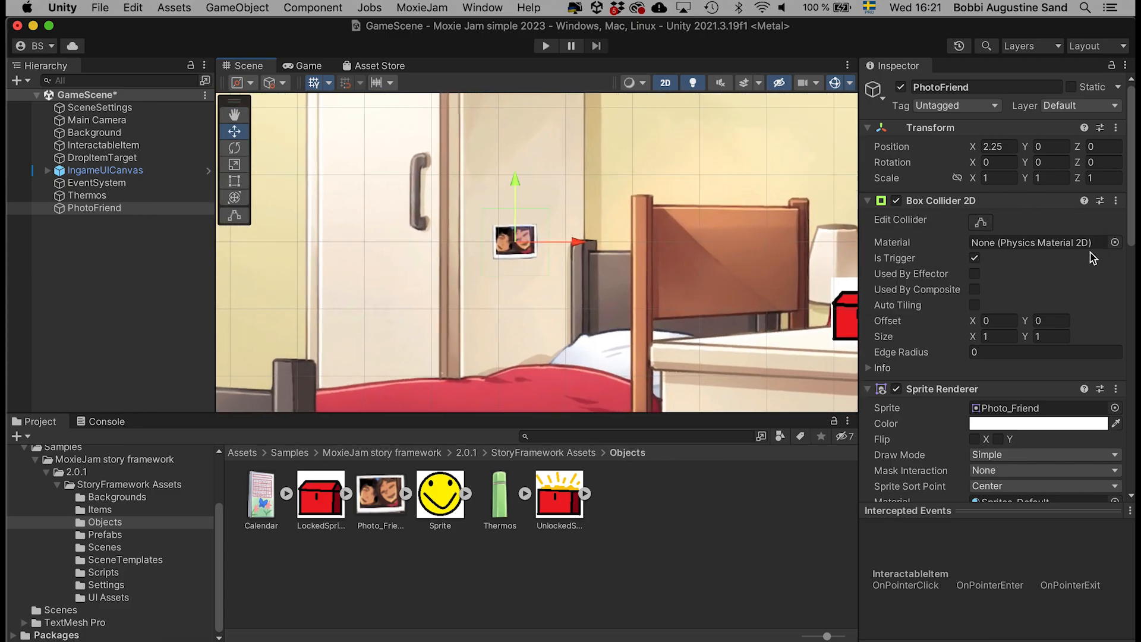
pyautogui.click(980, 222)
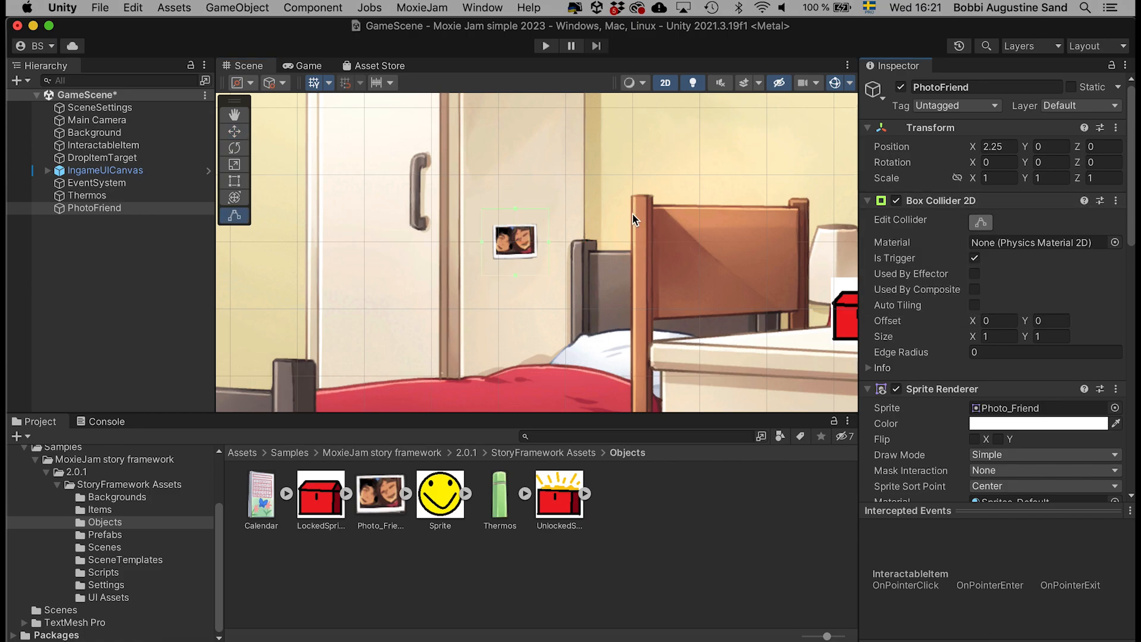
pyautogui.moveTo(515, 209); pyautogui.dragTo(537, 250)
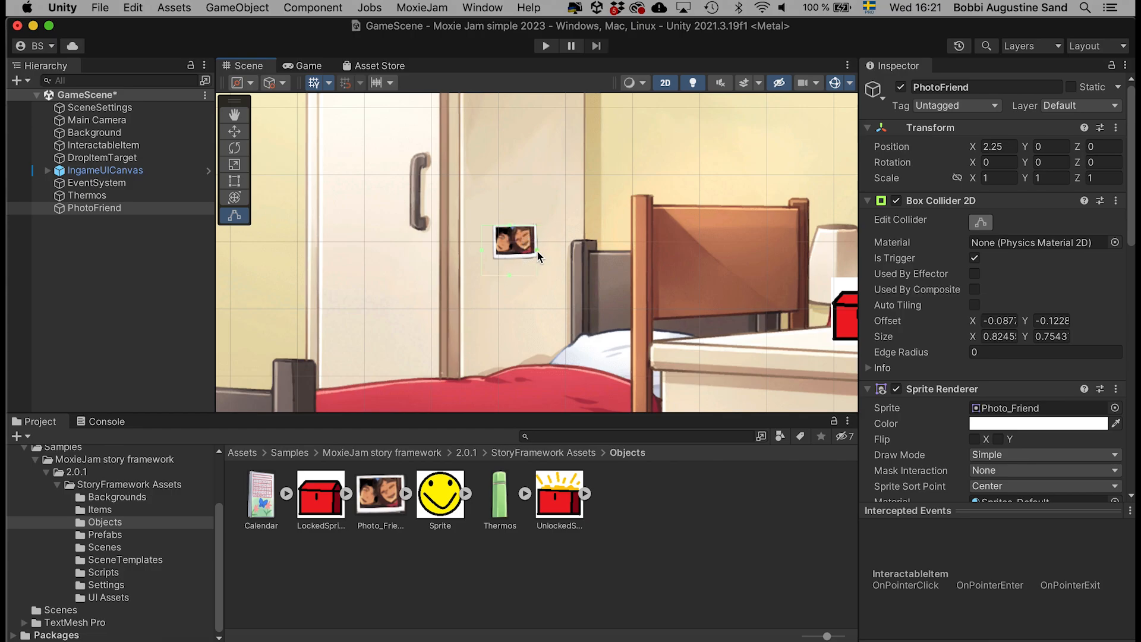
pyautogui.moveTo(480, 251); pyautogui.dragTo(519, 258)
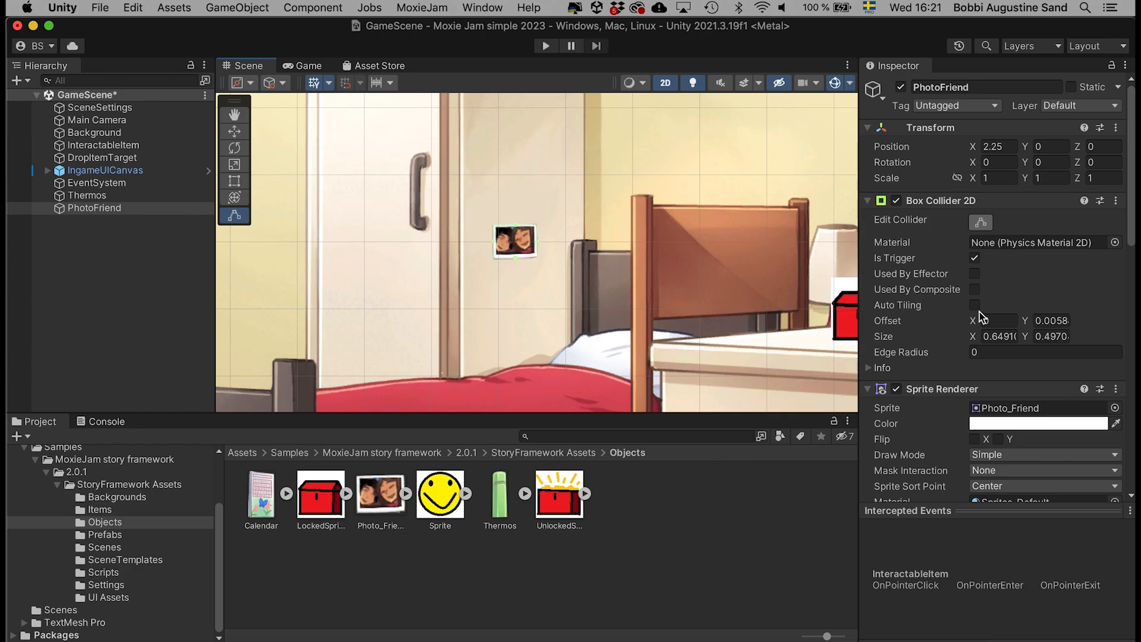
# Give the PhotoFriend interactable item the custom description "A photo... is that her friend?" and have it shown on mouse over
pyautogui.scroll(-8, 1059, 295)
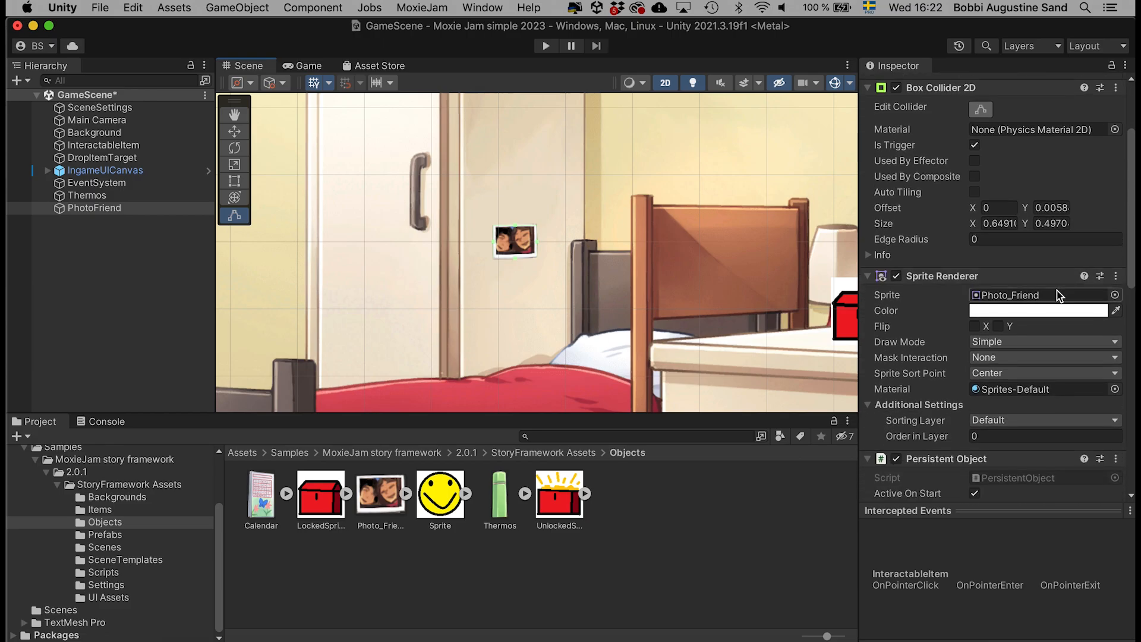
pyautogui.scroll(-6, 1059, 295)
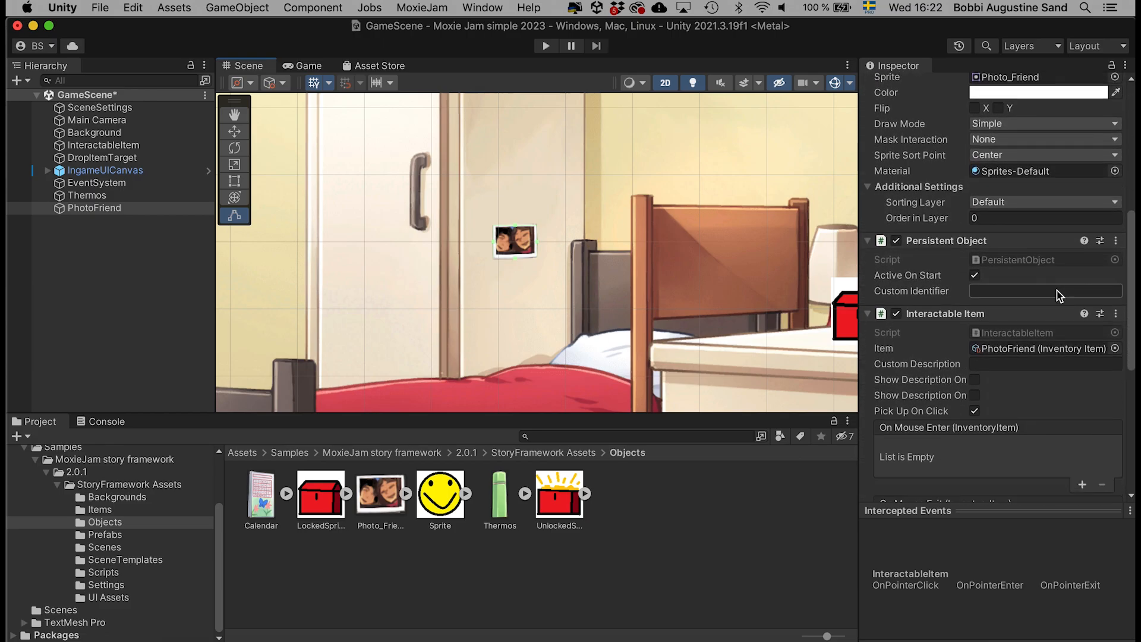
pyautogui.scroll(1, 1057, 296)
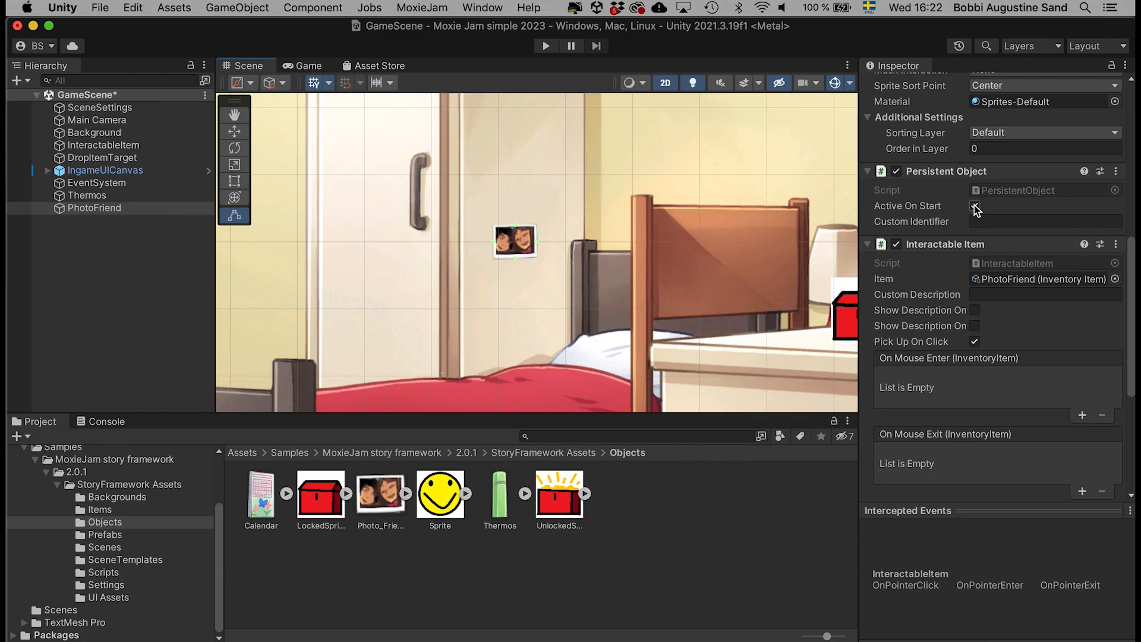
pyautogui.scroll(-3, 1011, 210)
pyautogui.scroll(-2, 1012, 210)
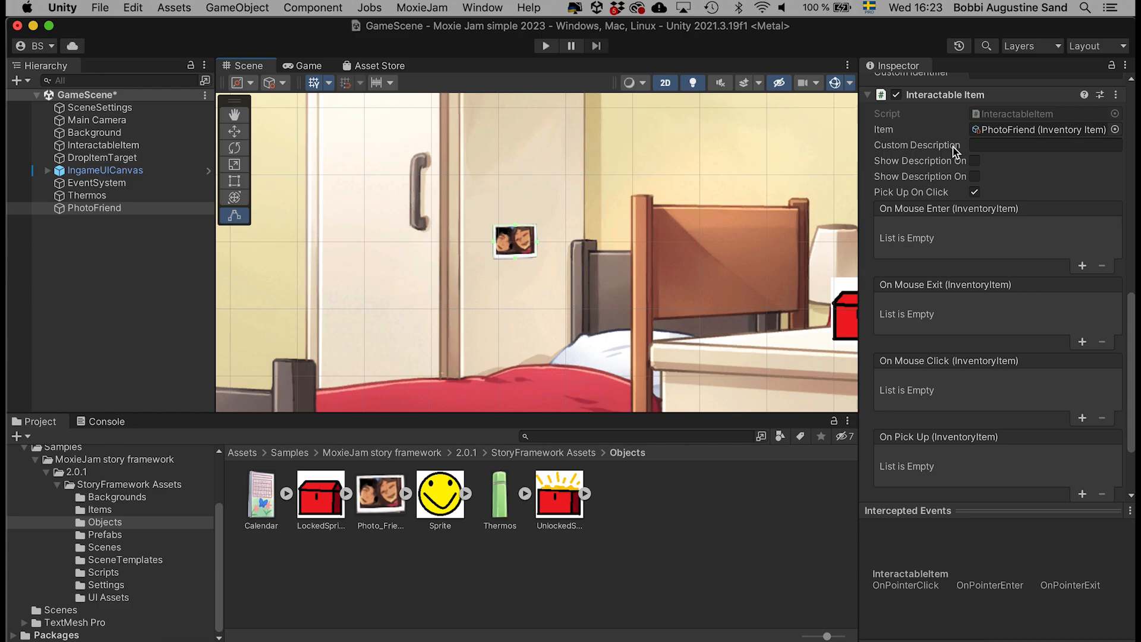
pyautogui.moveTo(859, 173); pyautogui.dragTo(751, 177)
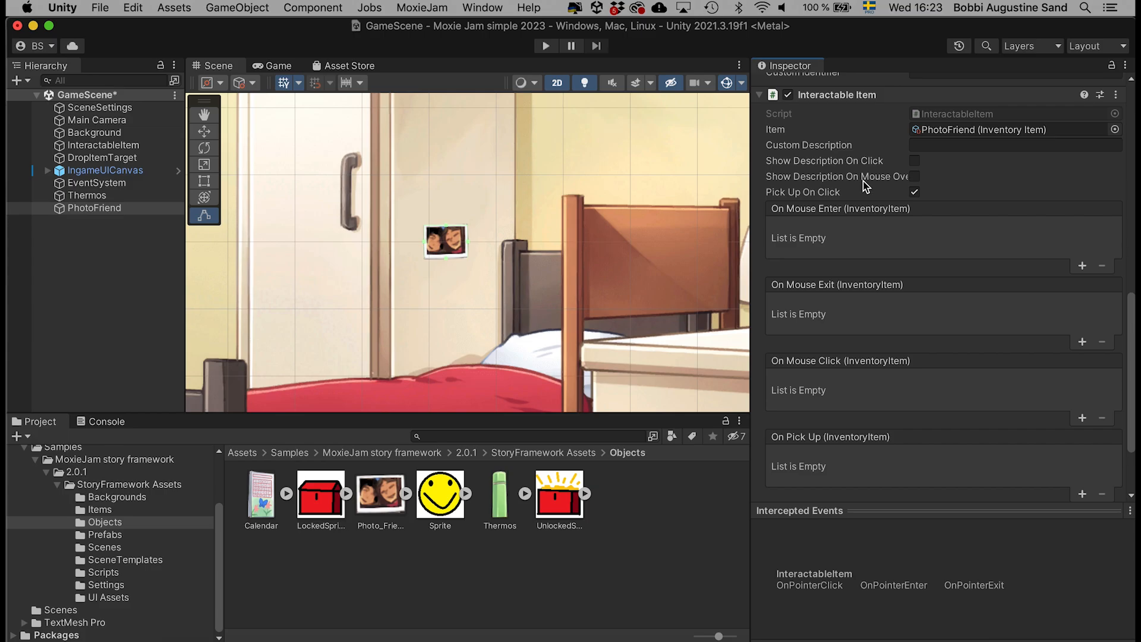
pyautogui.click(926, 144)
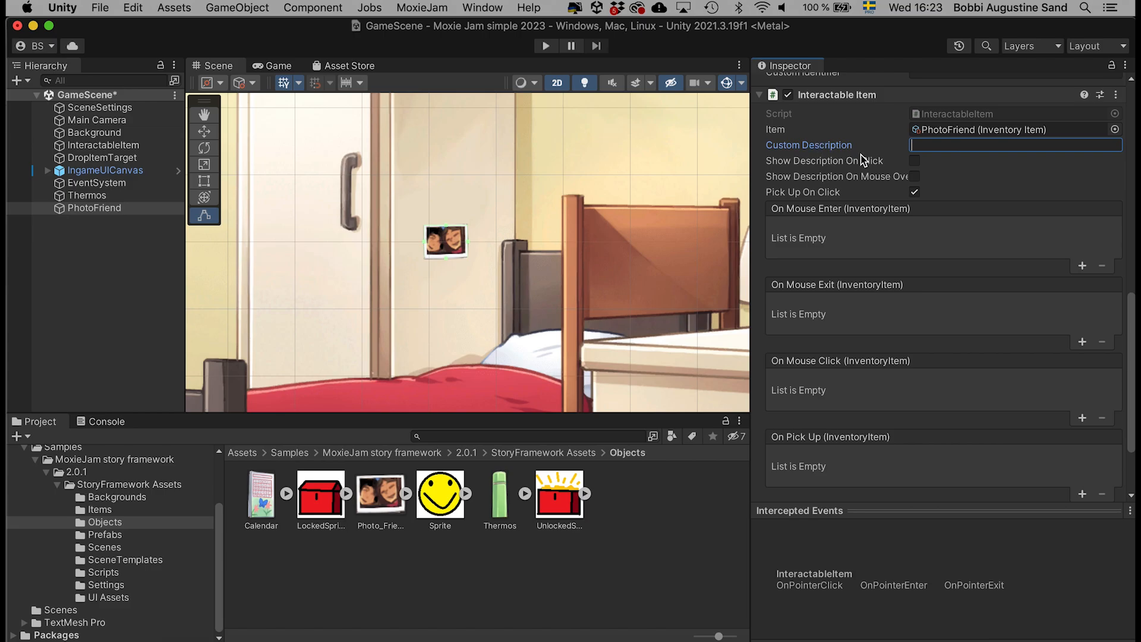
pyautogui.write('A photo... is that her friend?')
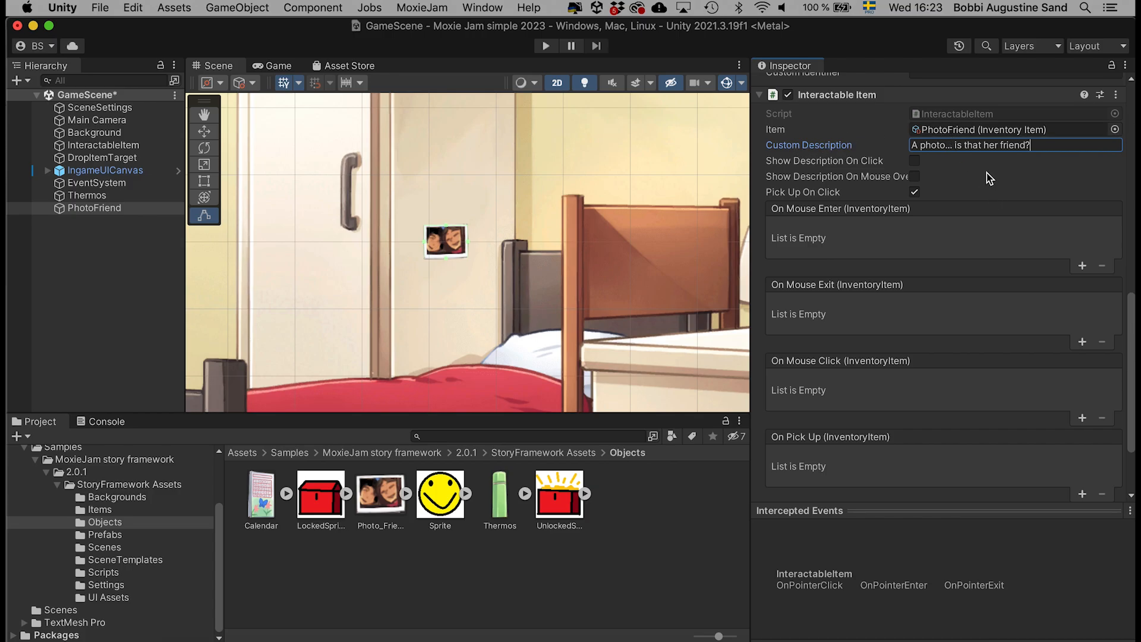
pyautogui.click(914, 176)
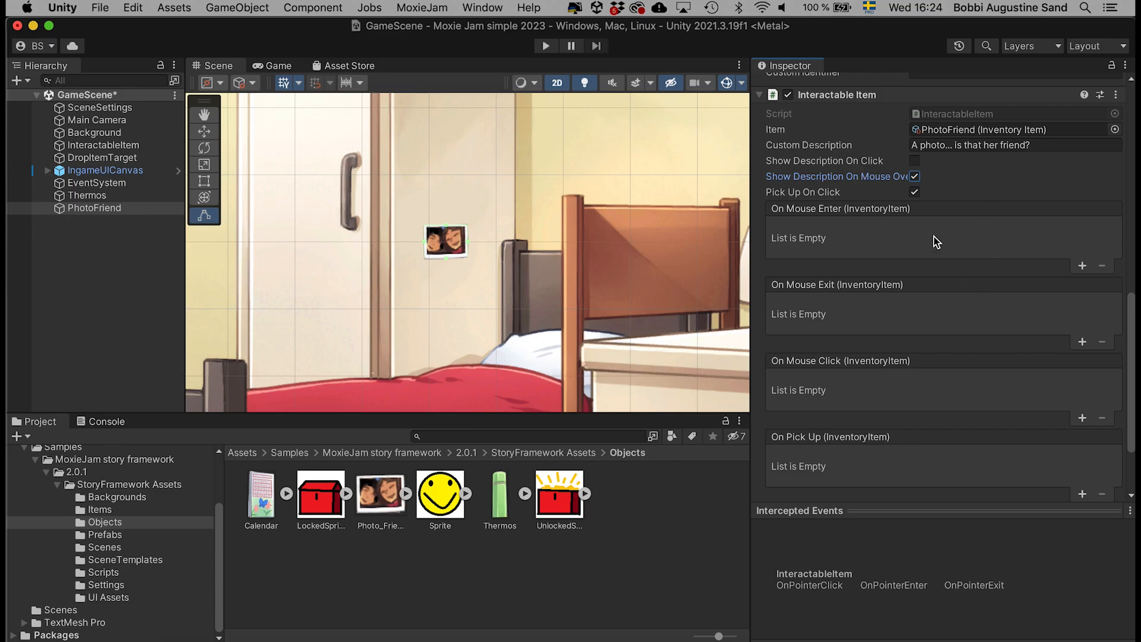
# Review PhotoFriend's event lists for mouse enter, mouse exit, mouse click and pick up
pyautogui.scroll(-2, 933, 236)
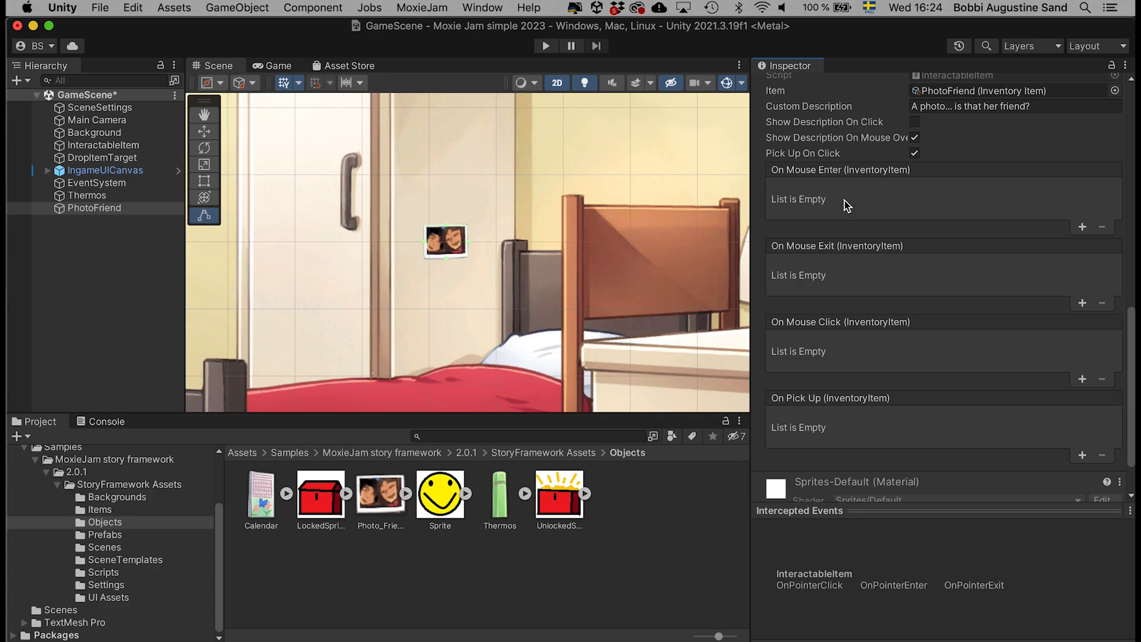
pyautogui.scroll(-3, 844, 201)
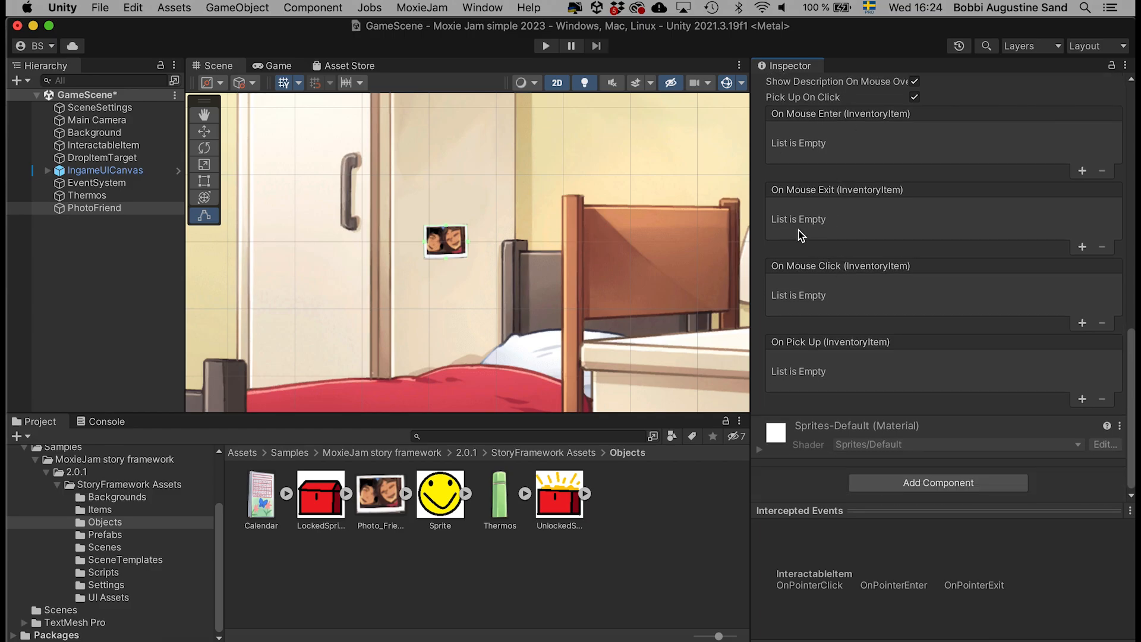
pyautogui.scroll(3, 889, 290)
pyautogui.scroll(-3, 889, 290)
pyautogui.scroll(2, 900, 313)
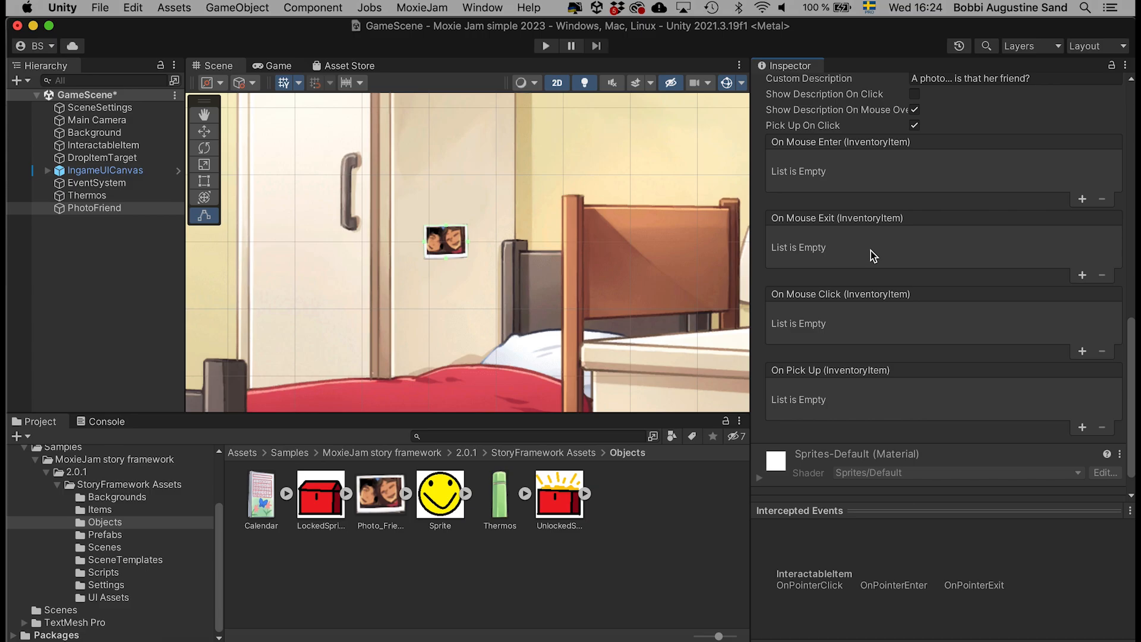
pyautogui.scroll(-2, 874, 256)
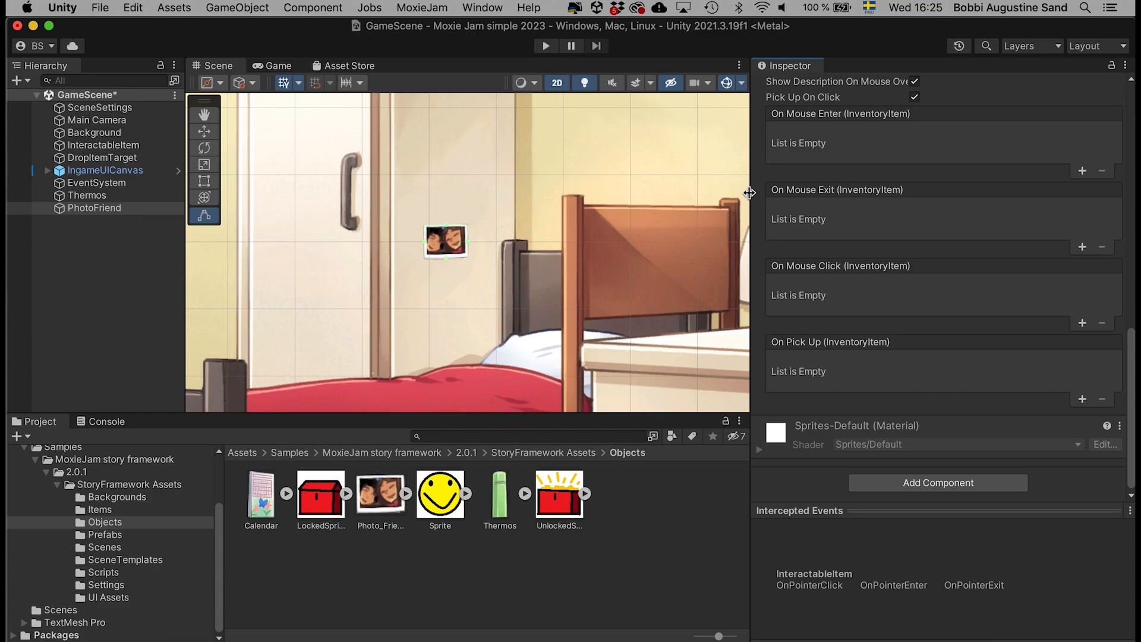
# Widen the Scene view again and save GameScene
pyautogui.moveTo(750, 212); pyautogui.dragTo(872, 214)
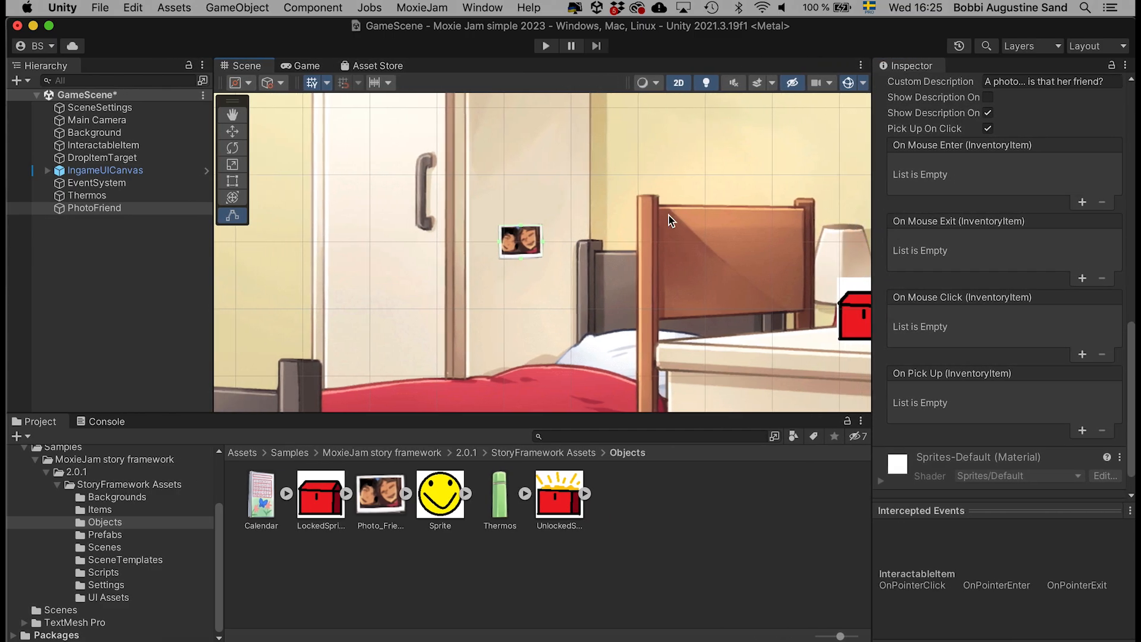
pyautogui.scroll(-6, 616, 242)
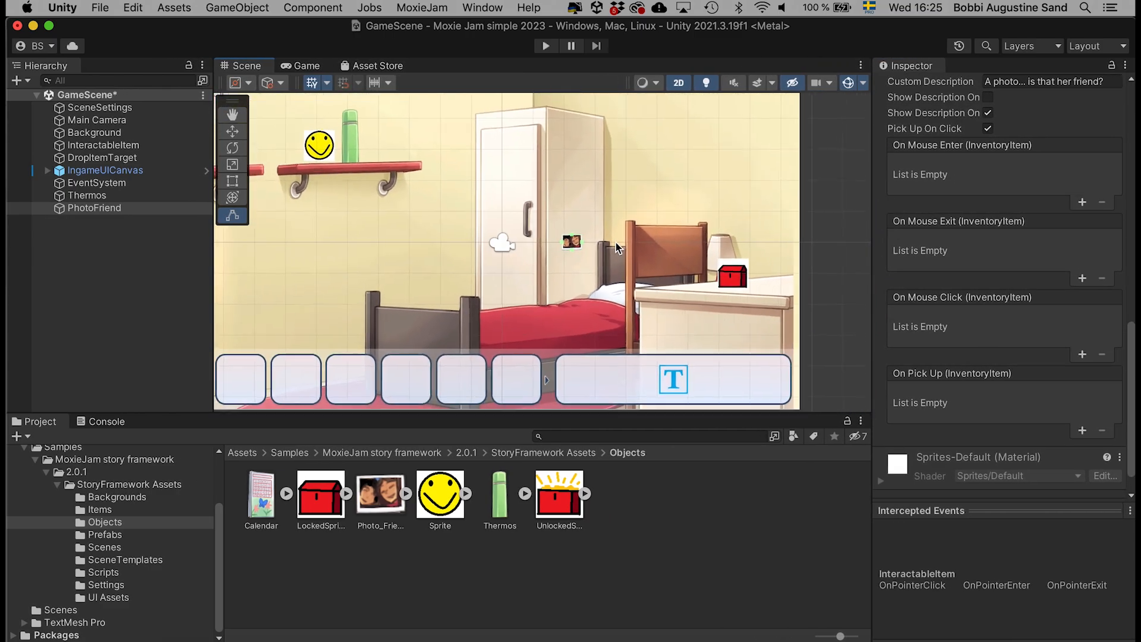
pyautogui.scroll(-1, 616, 246)
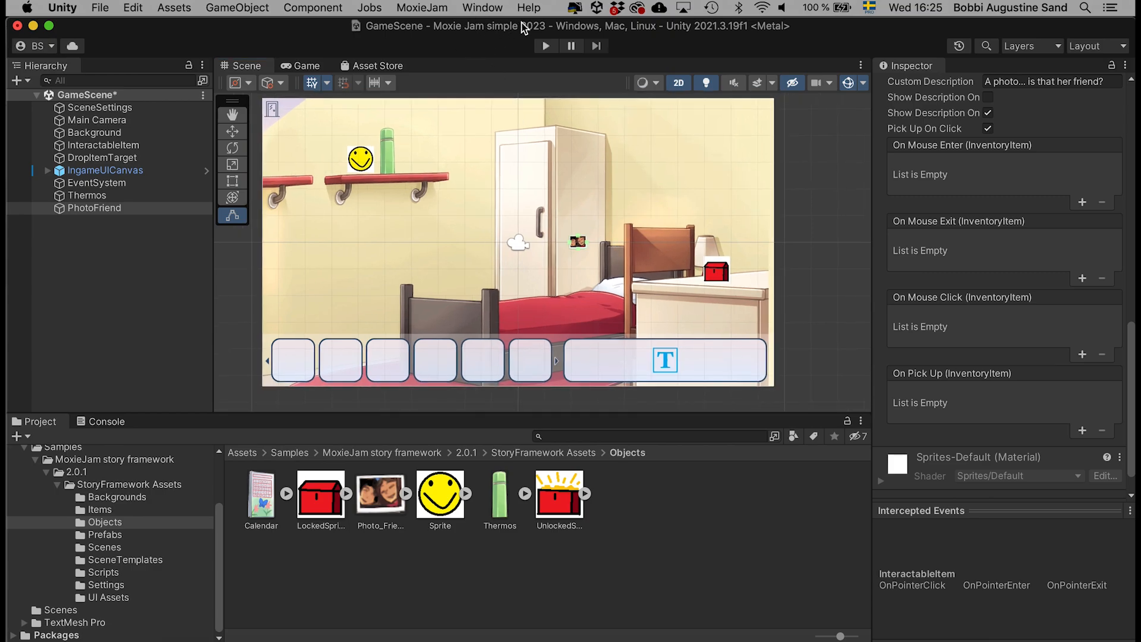
pyautogui.press('super+s')
# Play-test the game from its start menu, checking the thermos description and picking up the friend photo, and stop playing
pyautogui.click(544, 44)
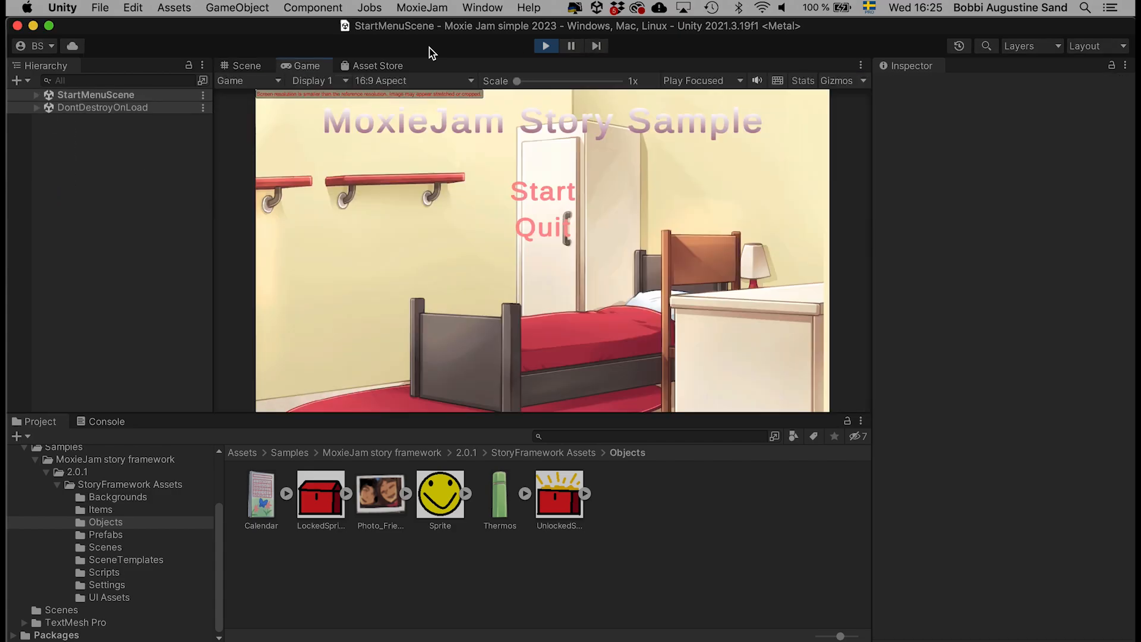
pyautogui.click(529, 189)
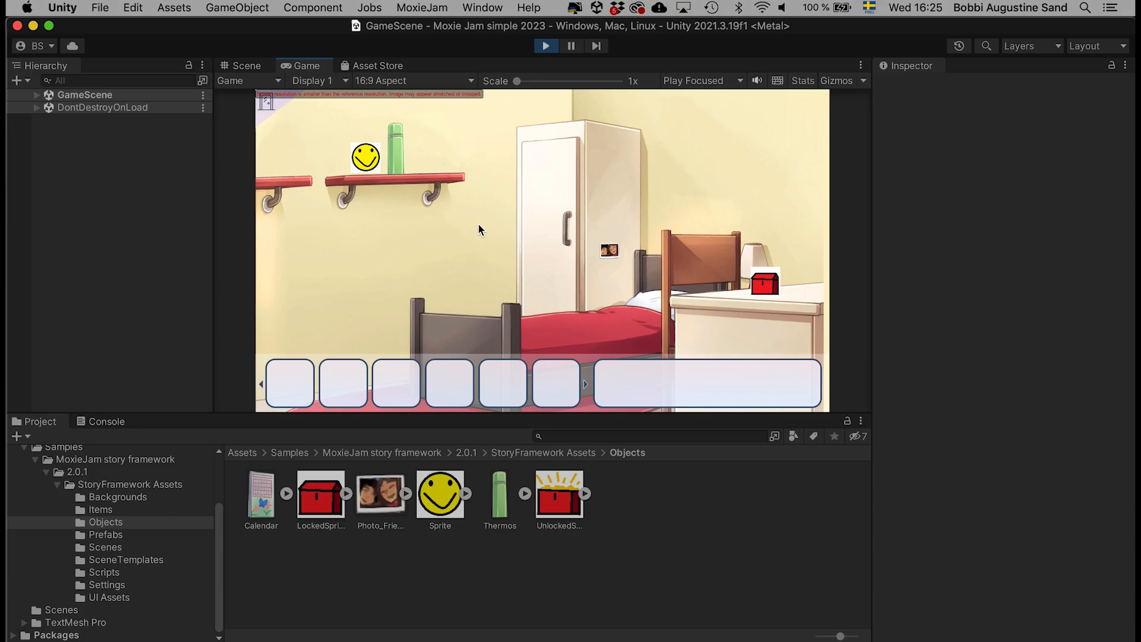
pyautogui.click(397, 154)
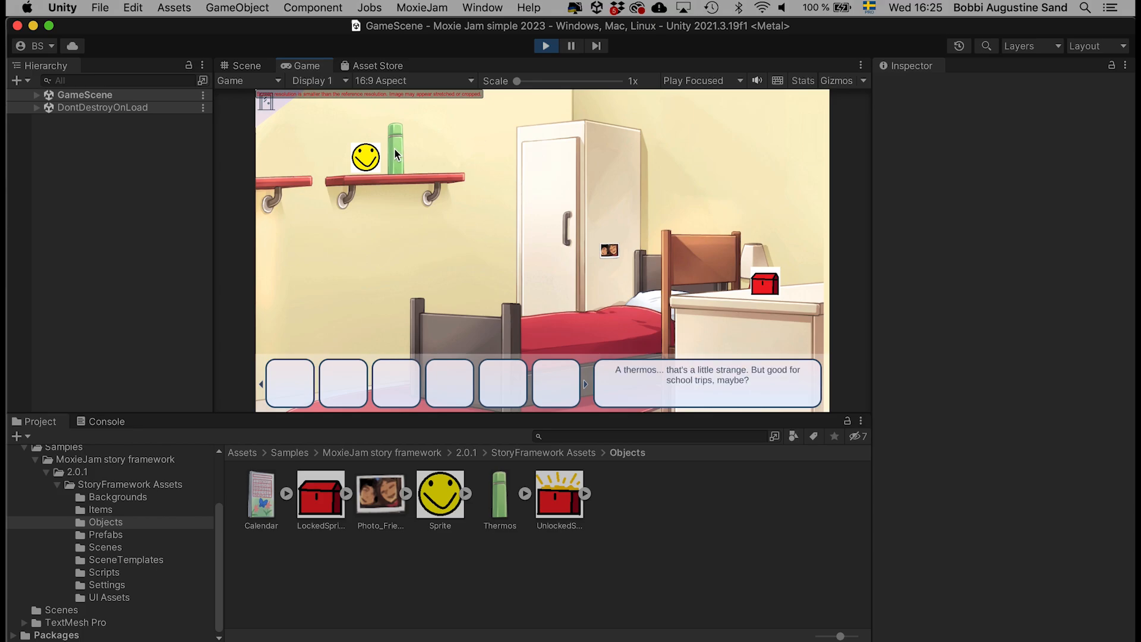
pyautogui.moveTo(610, 252)
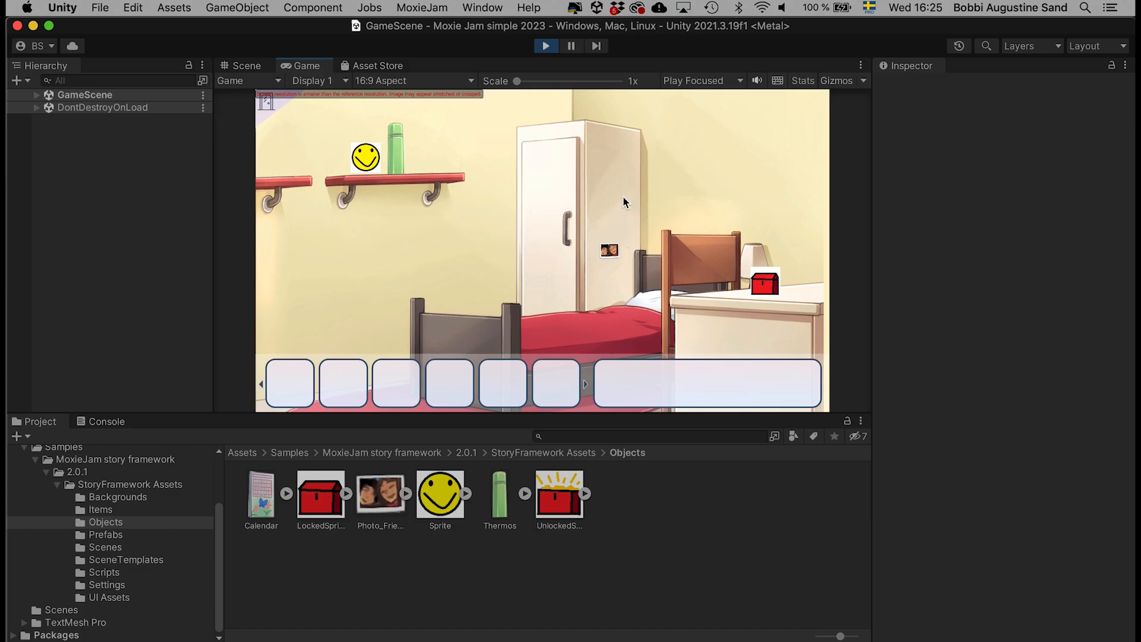
pyautogui.click(610, 250)
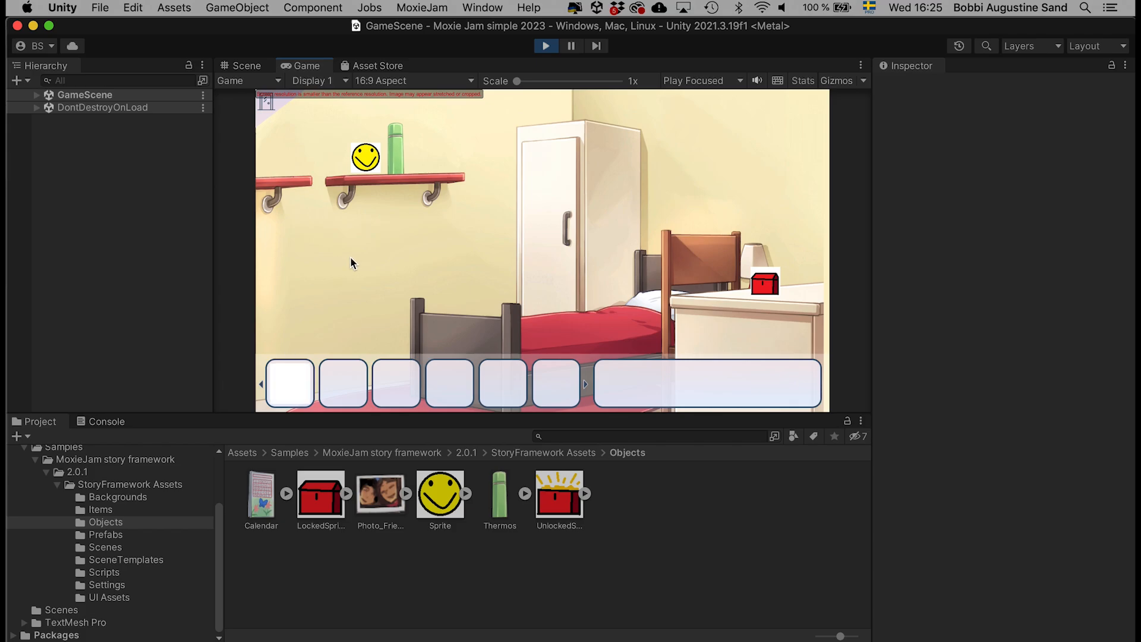
pyautogui.click(546, 45)
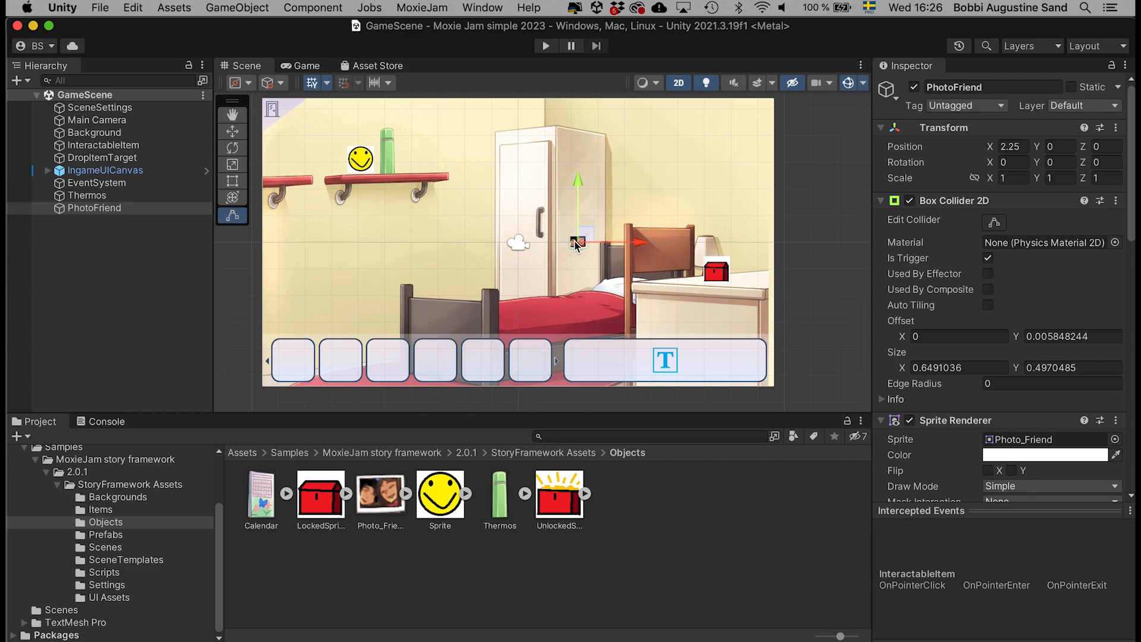
# Set the description of the PhotoFriend inventory item in the Items folder to "A photo of two friends"
pyautogui.scroll(2, 106, 526)
pyautogui.scroll(1, 105, 522)
pyautogui.scroll(-2, 106, 522)
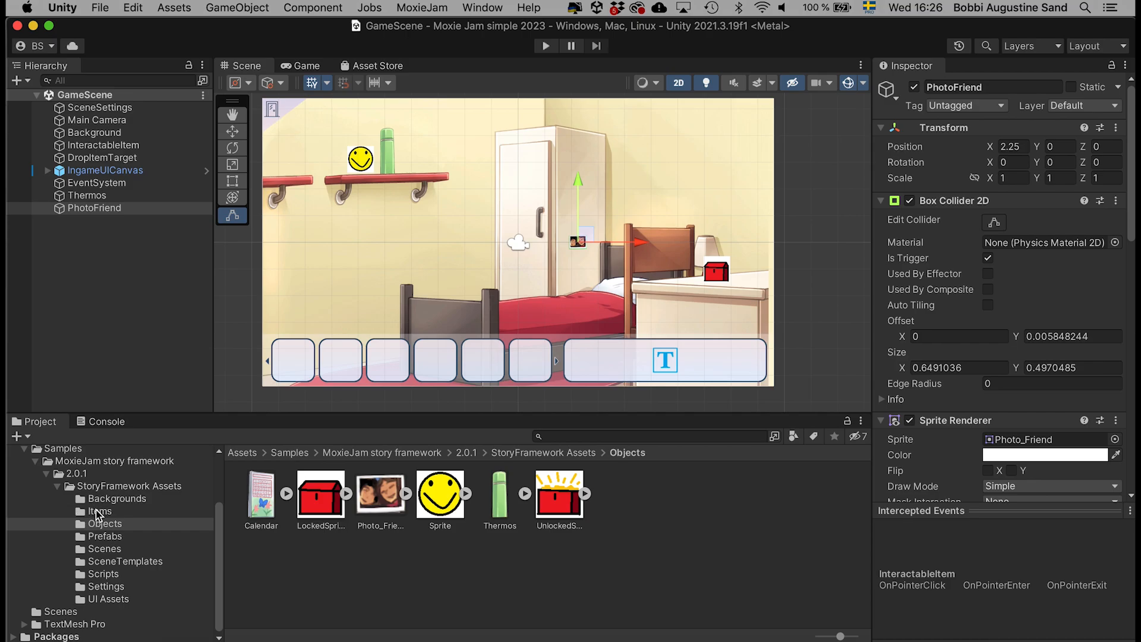
pyautogui.click(99, 511)
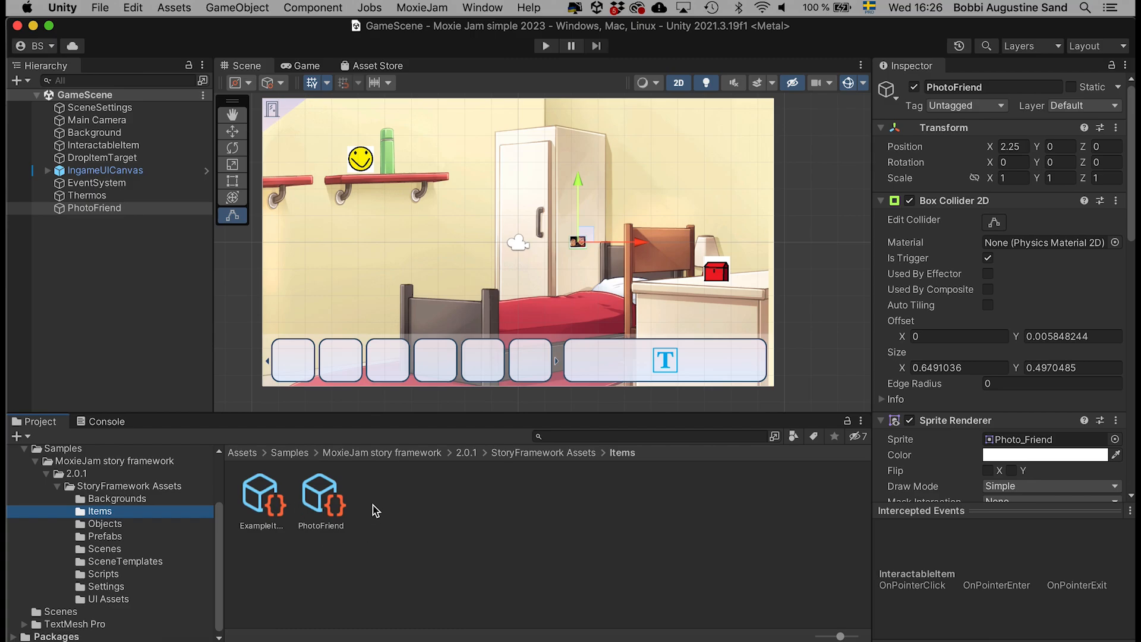
pyautogui.click(322, 494)
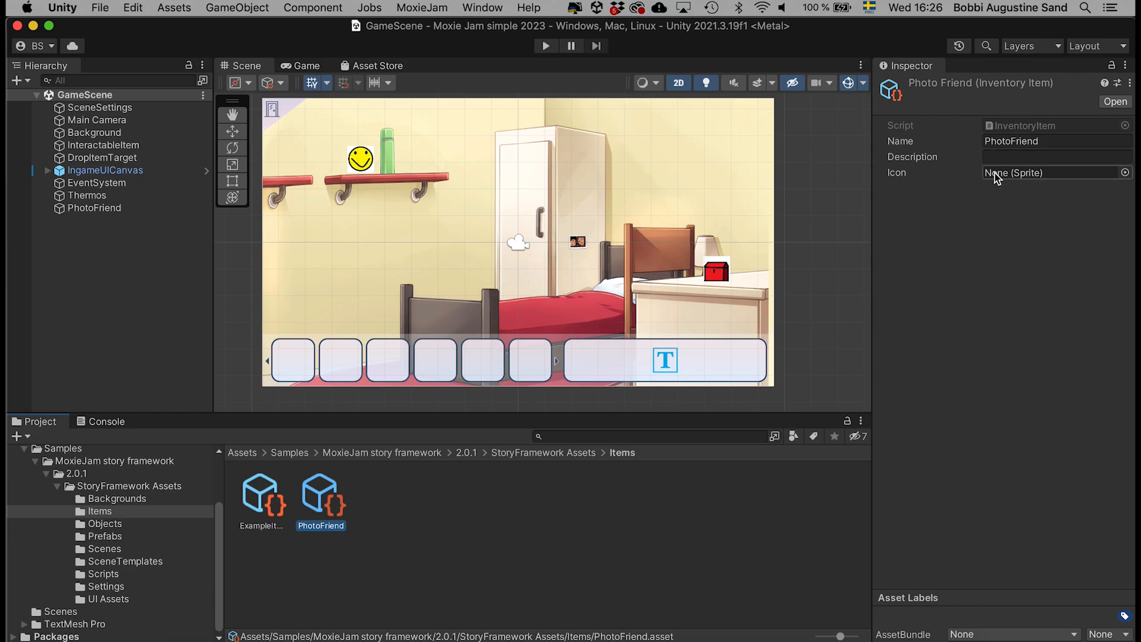
pyautogui.click(1004, 156)
pyautogui.write('A ph')
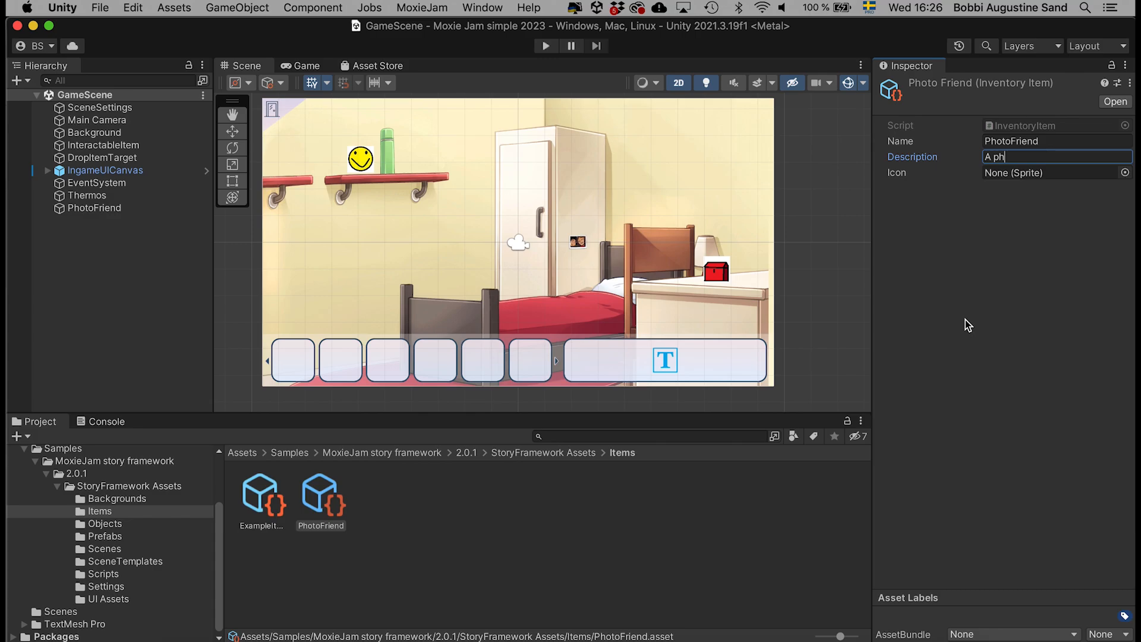
pyautogui.write('oto of two friends')
# Assign the Photo_Friend sprite as the PhotoFriend inventory item's icon
pyautogui.click(1125, 173)
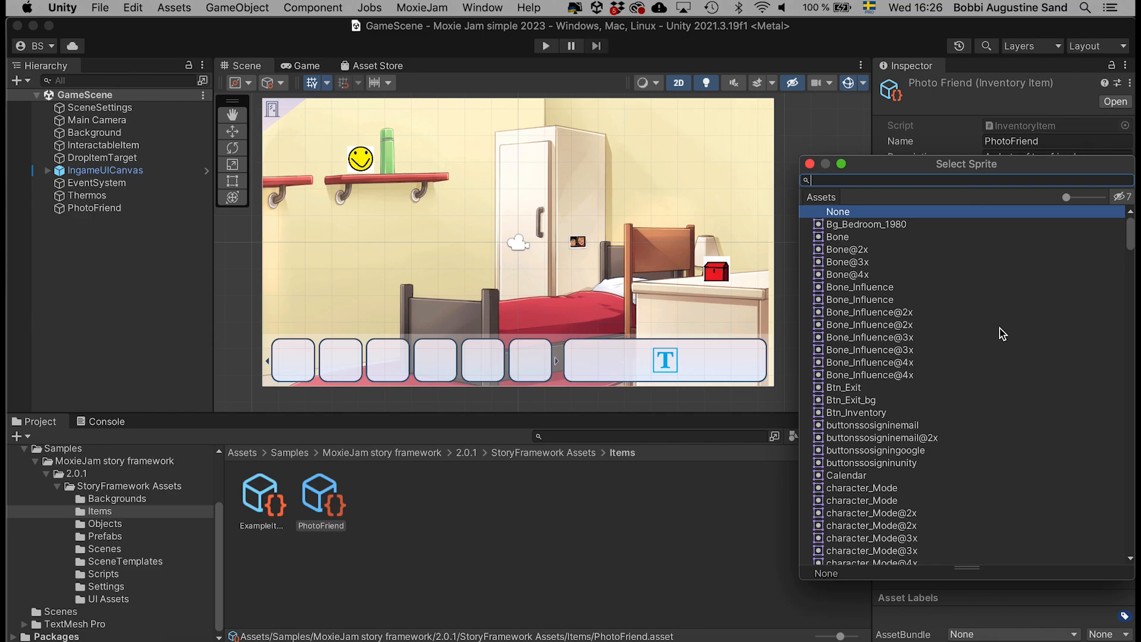
pyautogui.write('fri')
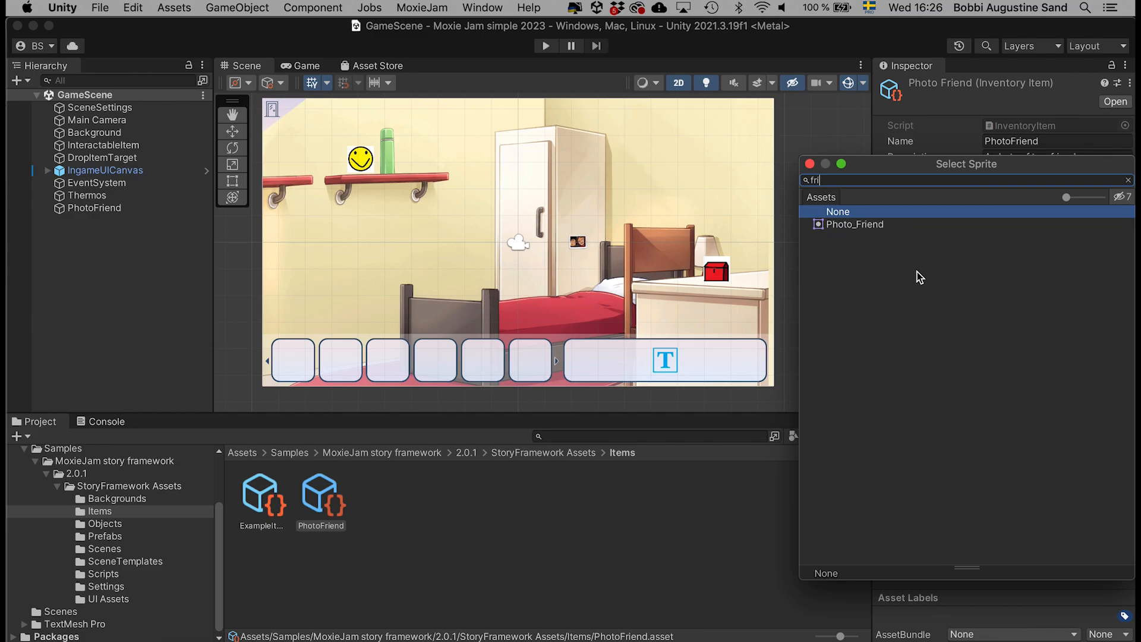
pyautogui.click(844, 224)
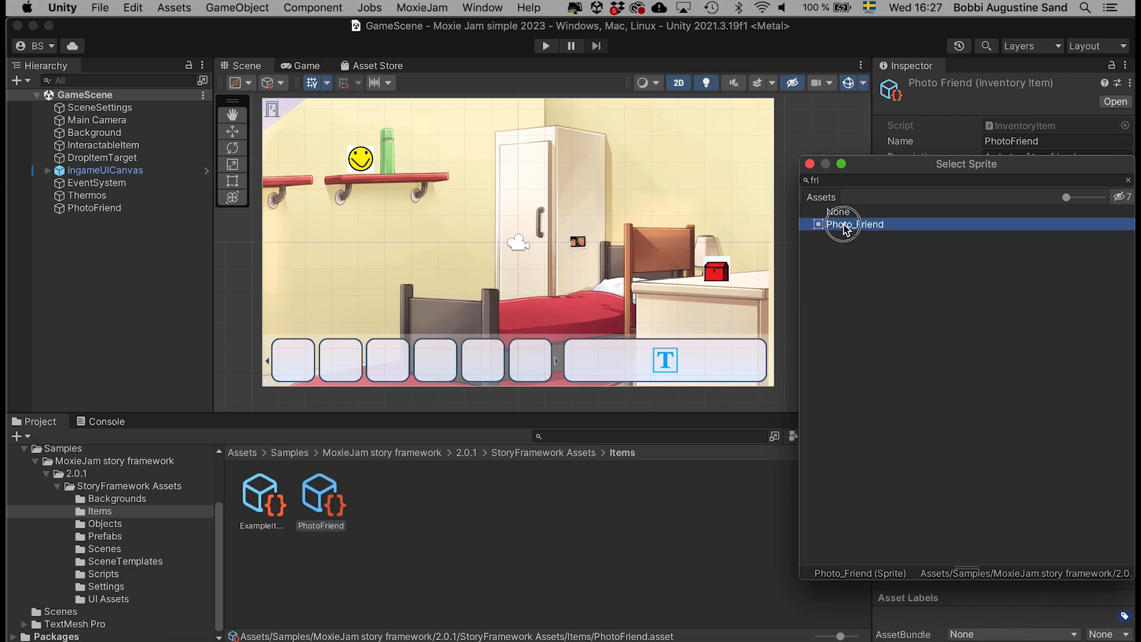
pyautogui.doubleClick(844, 224)
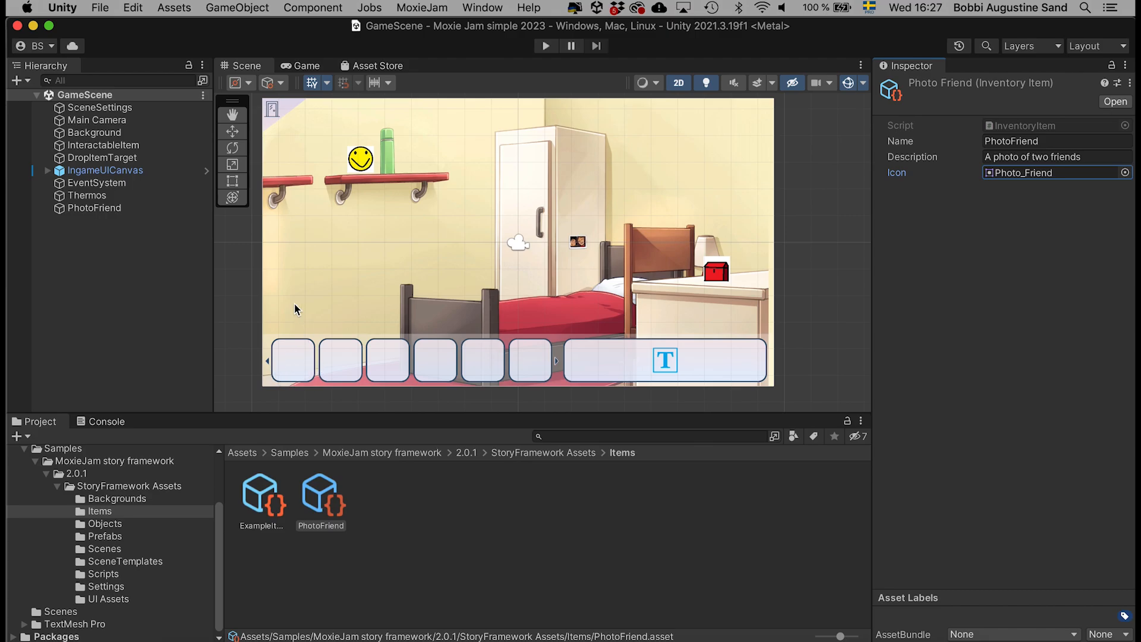
# Set the Game view to Play Maximized and start playing the game
pyautogui.click(296, 36)
pyautogui.click(300, 66)
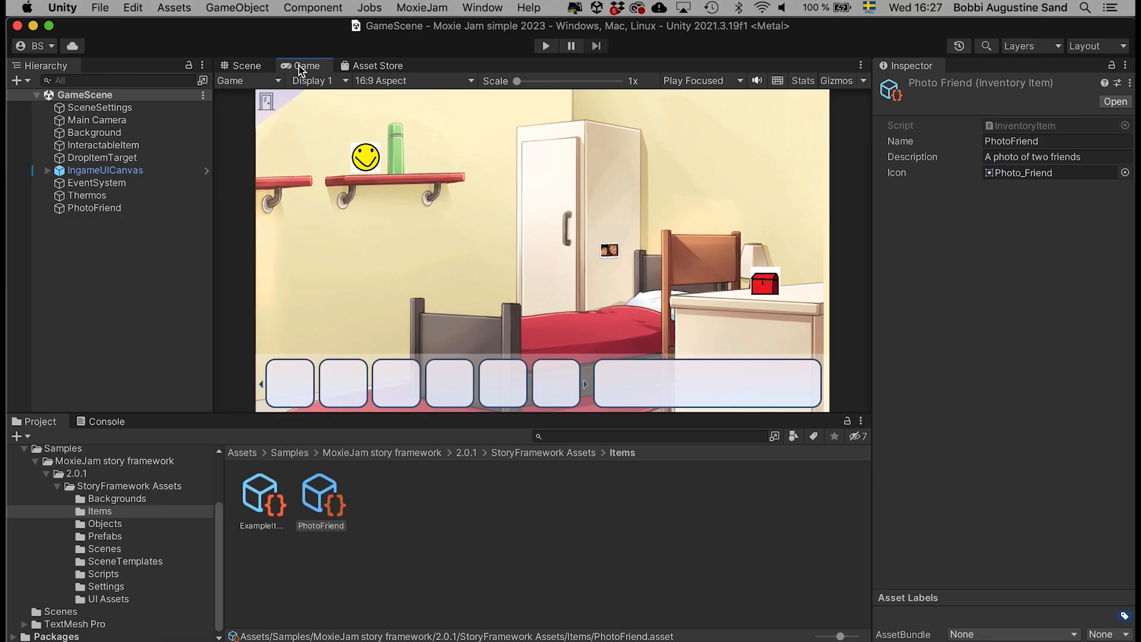
pyautogui.click(687, 81)
pyautogui.click(711, 94)
pyautogui.click(545, 46)
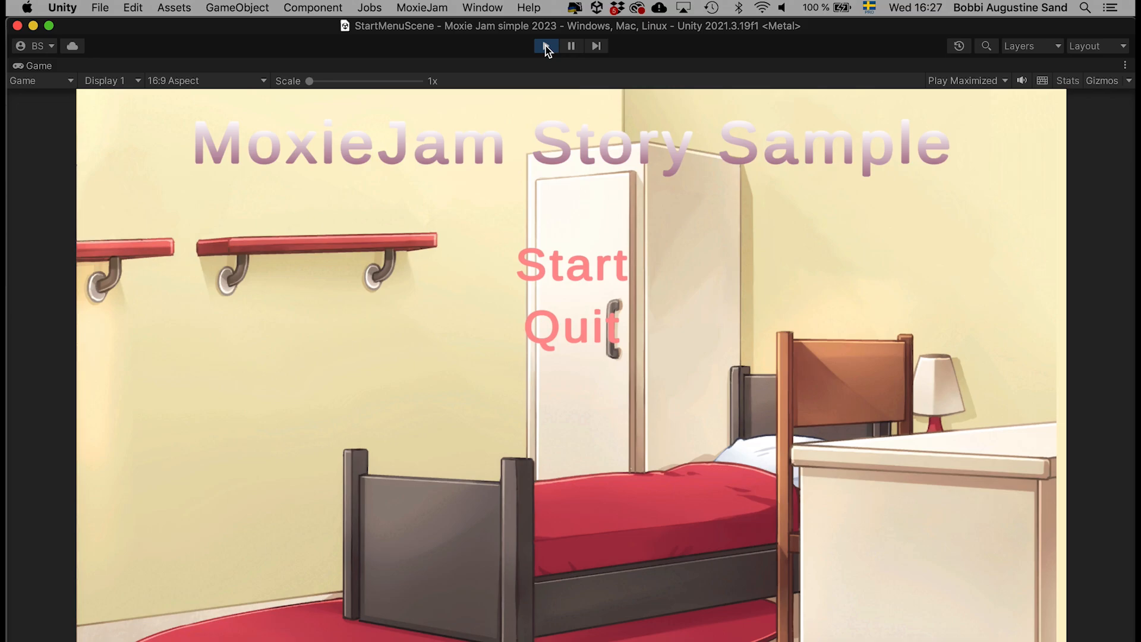
# Play-test the game from the start menu, picking up the friend photo and checking its inventory icon and description, and stop playing
pyautogui.click(586, 264)
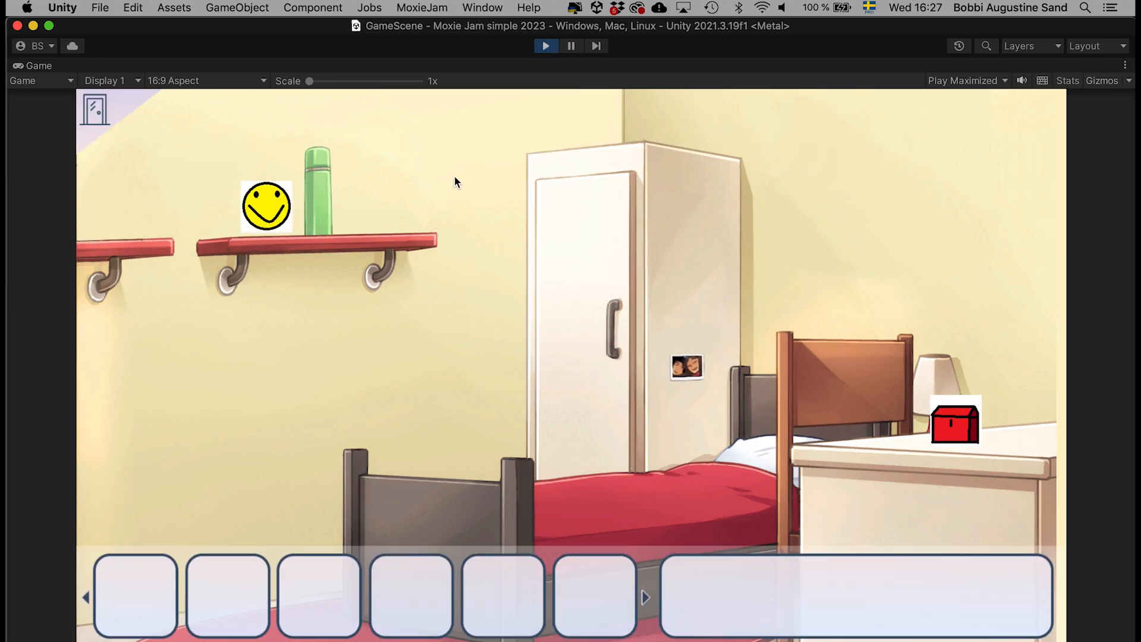
pyautogui.click(693, 369)
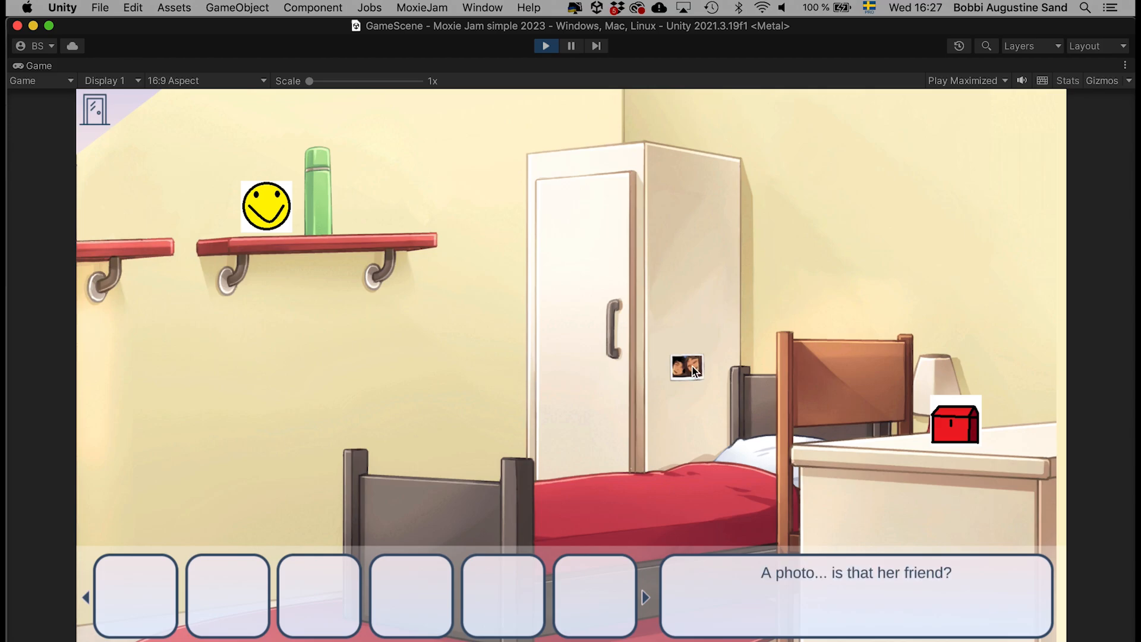
pyautogui.click(693, 370)
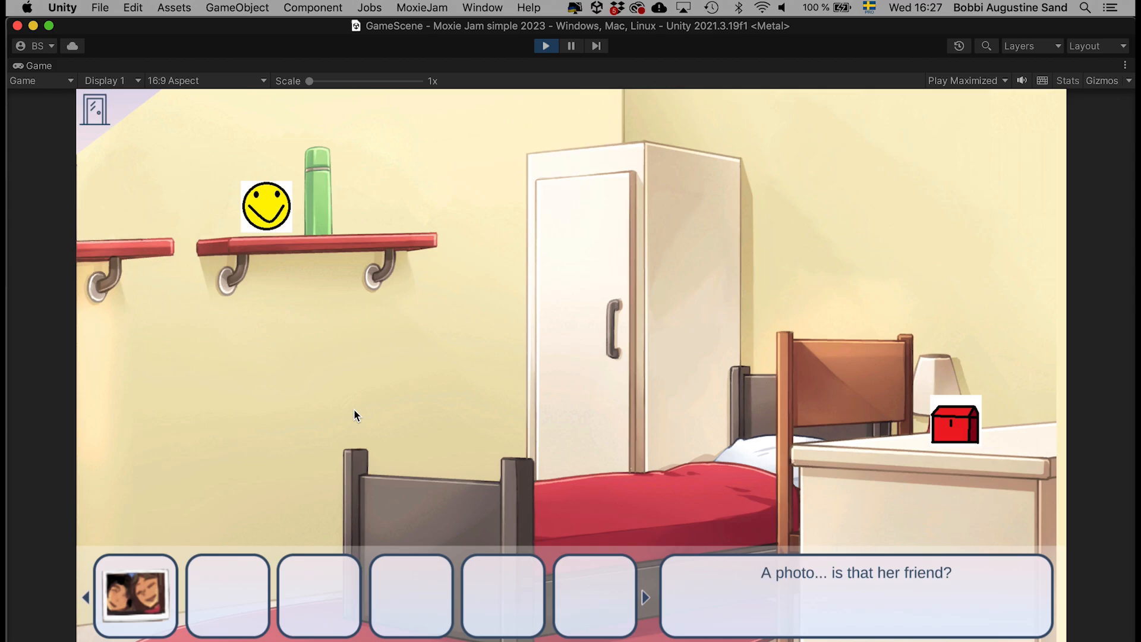
pyautogui.click(148, 596)
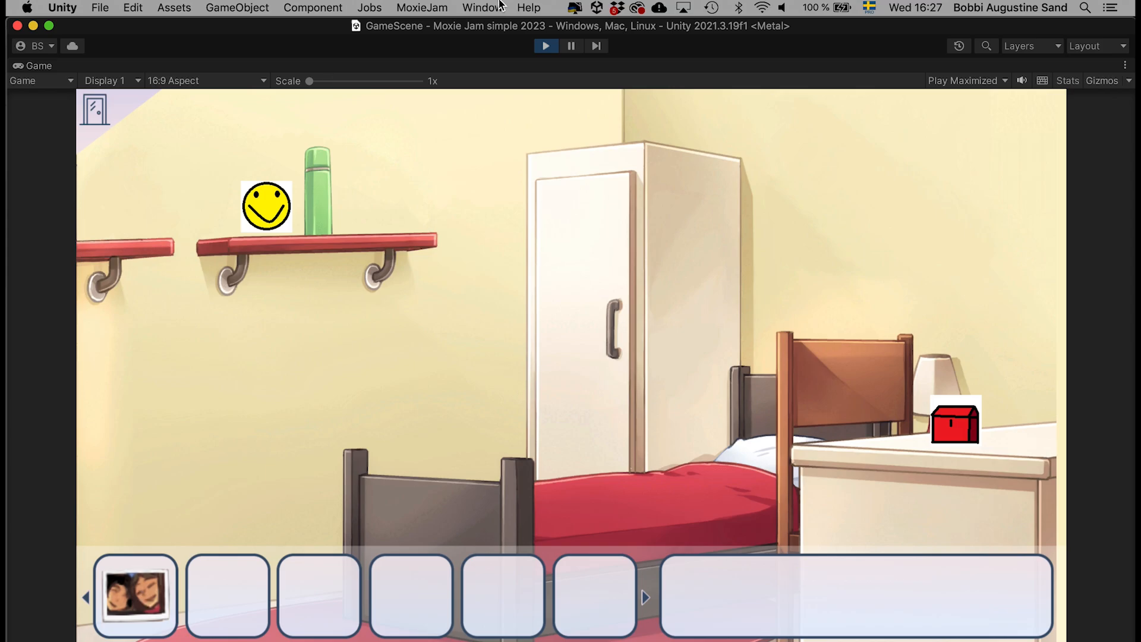
pyautogui.click(545, 46)
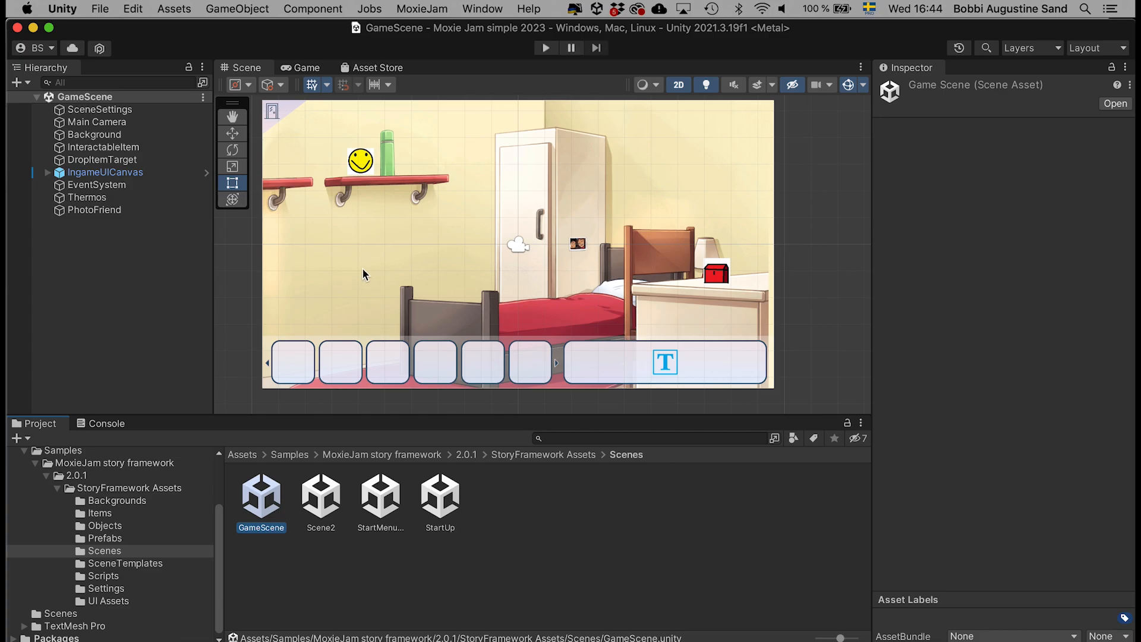
# Add a MoxieJam StoryFramework drop item target to the GameScene and name it CalendarTarget
pyautogui.rightClick(130, 247)
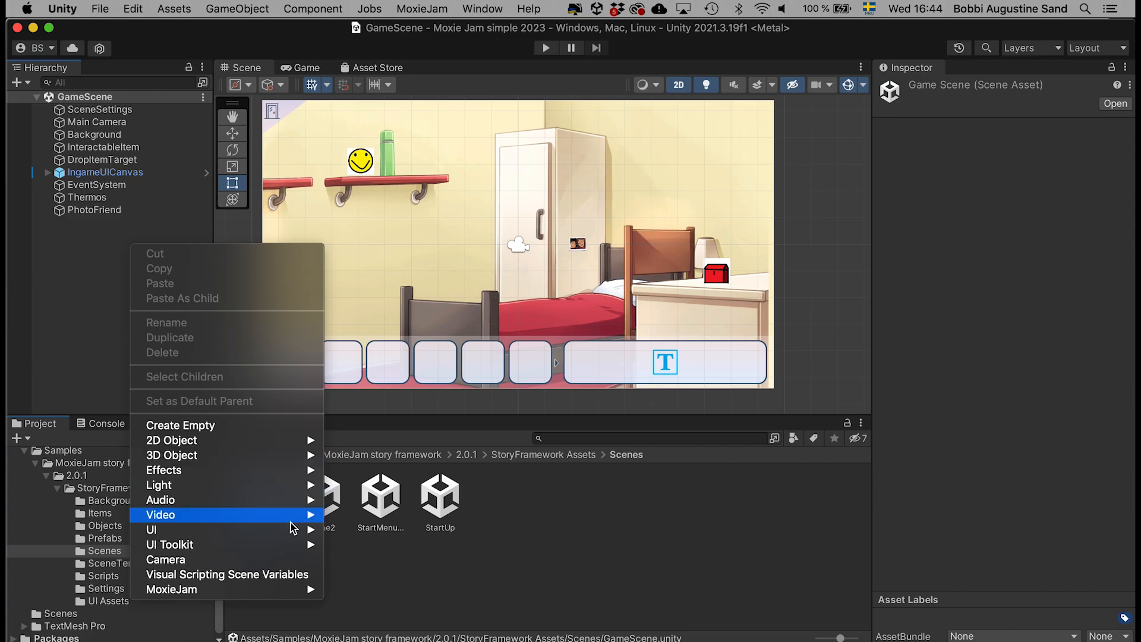
pyautogui.moveTo(284, 592)
pyautogui.moveTo(350, 589)
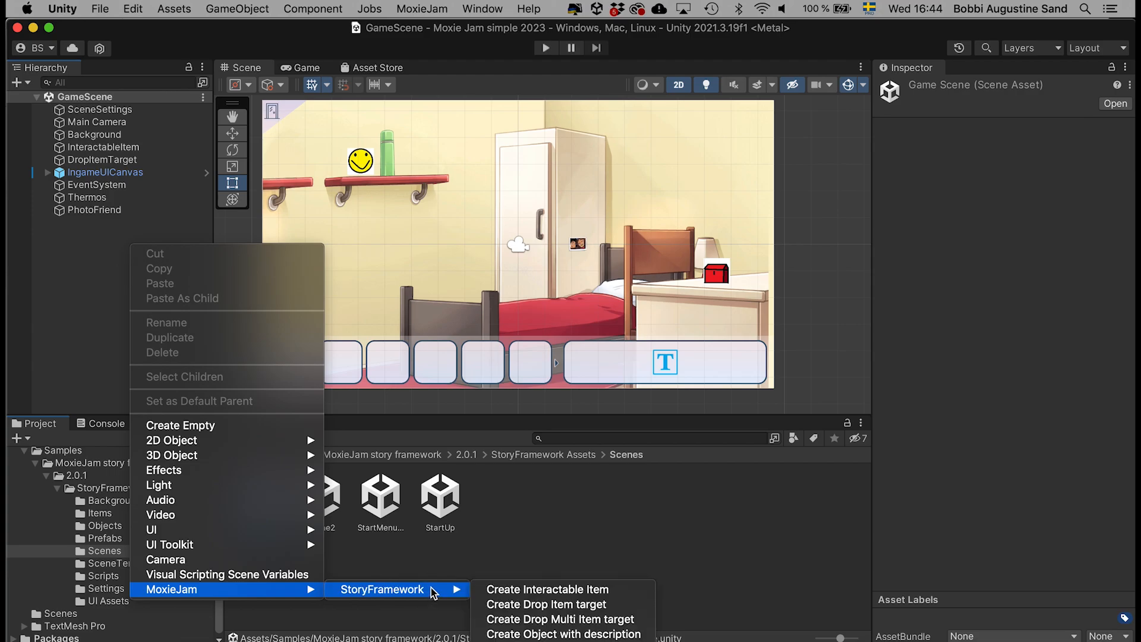
pyautogui.click(562, 604)
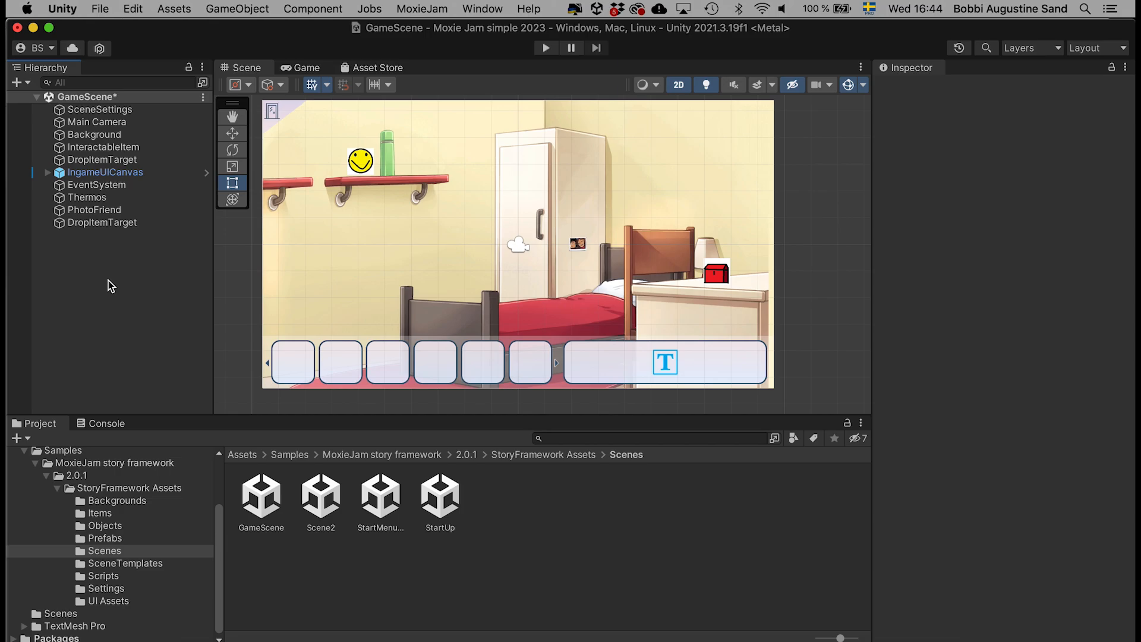
pyautogui.click(80, 224)
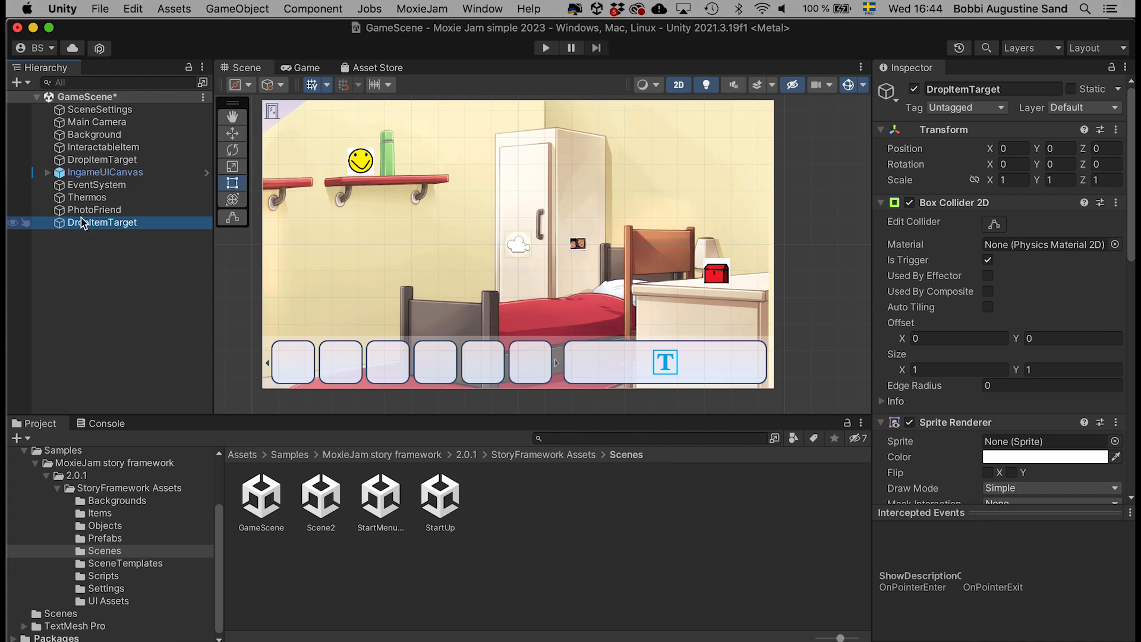
pyautogui.click(1021, 89)
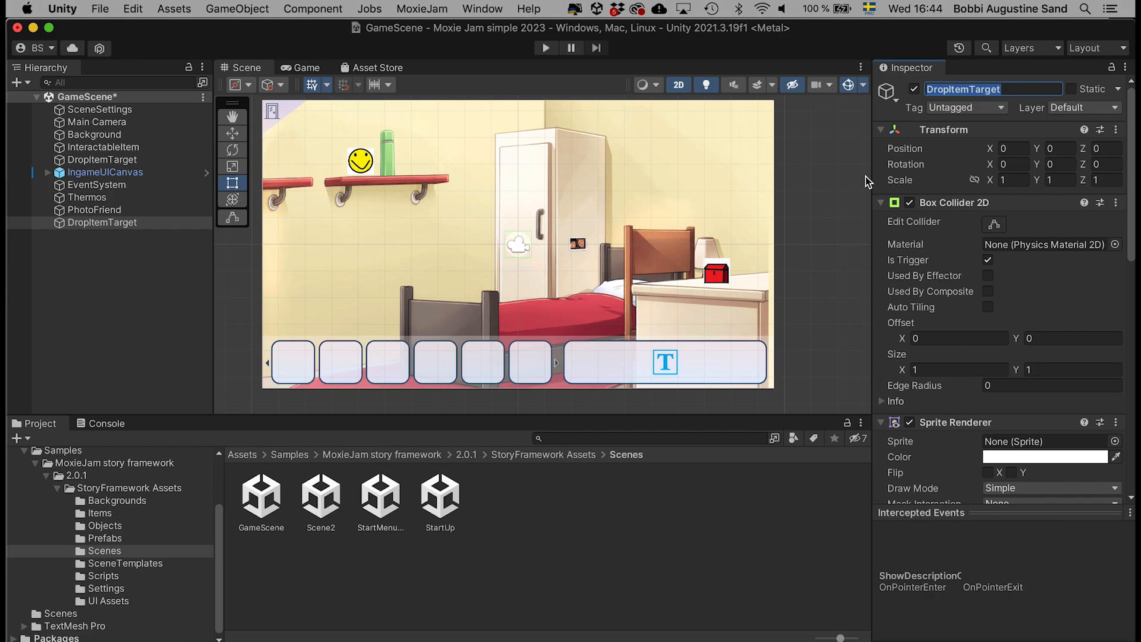
pyautogui.write('Calendar')
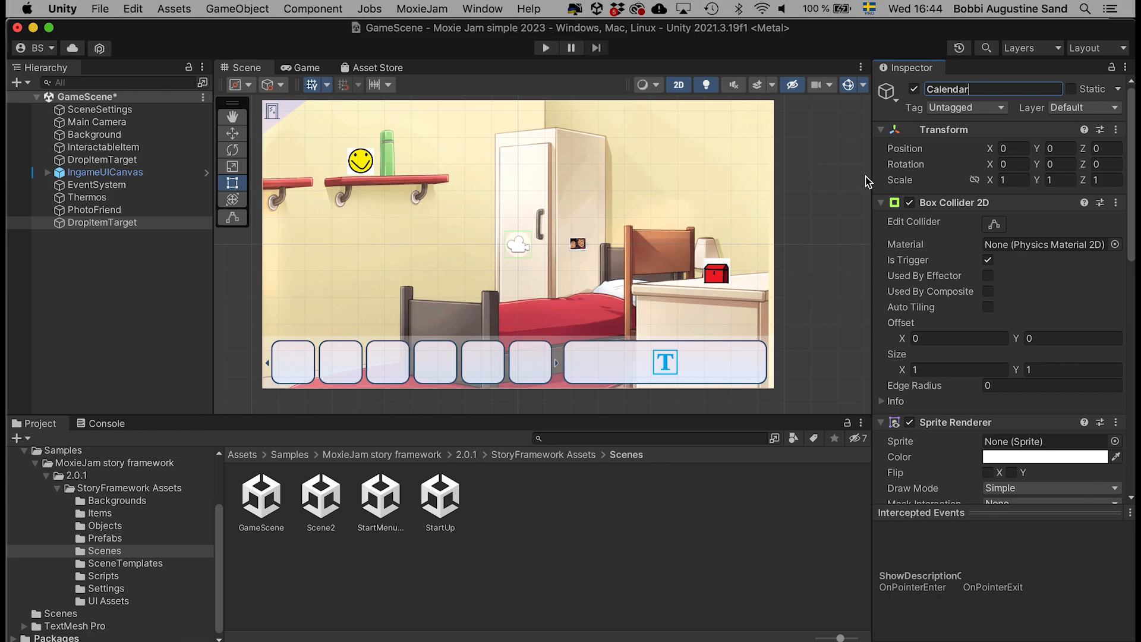
pyautogui.write('Target')
# Assign the Calendar sprite to the new drop item target's Sprite Renderer
pyautogui.scroll(-3, 1037, 295)
pyautogui.scroll(-3, 1037, 295)
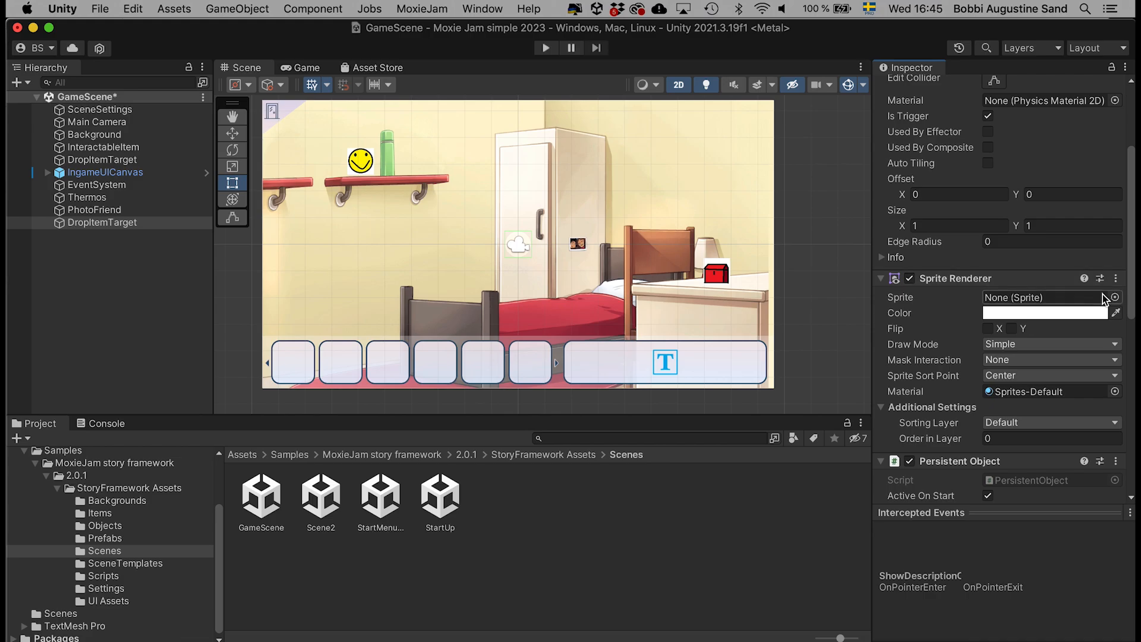
pyautogui.click(1115, 297)
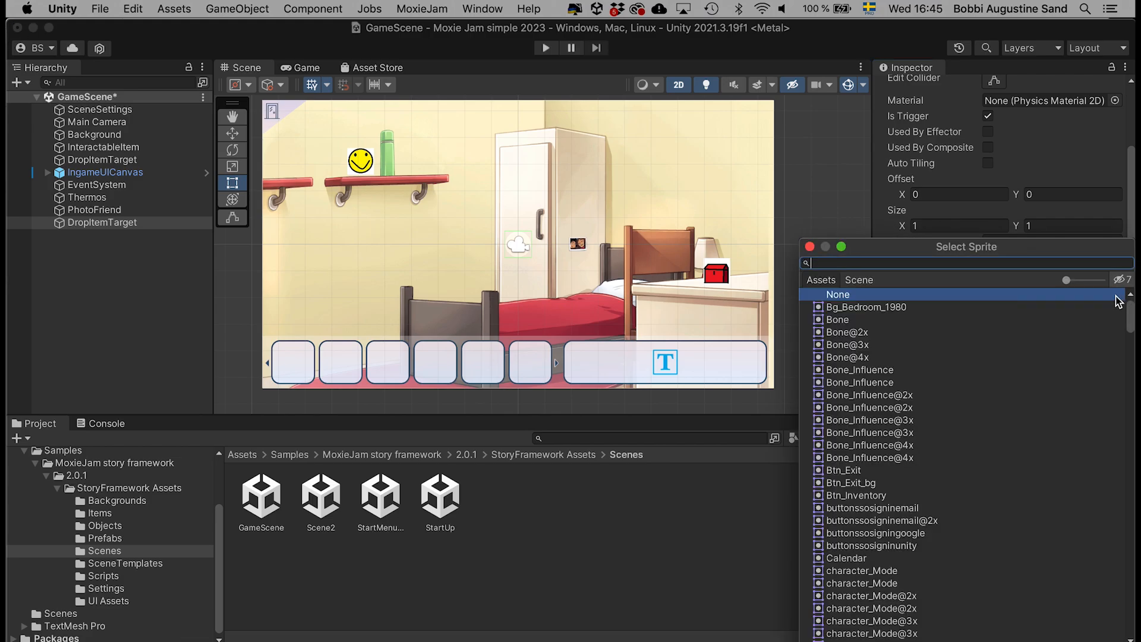
pyautogui.write('calen')
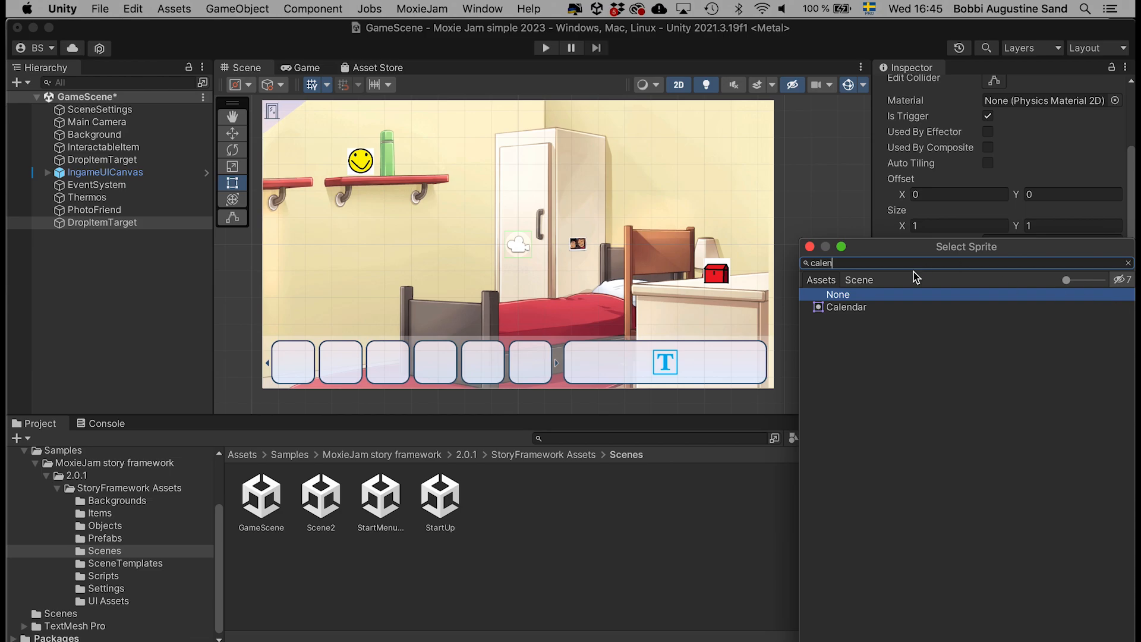
pyautogui.doubleClick(844, 308)
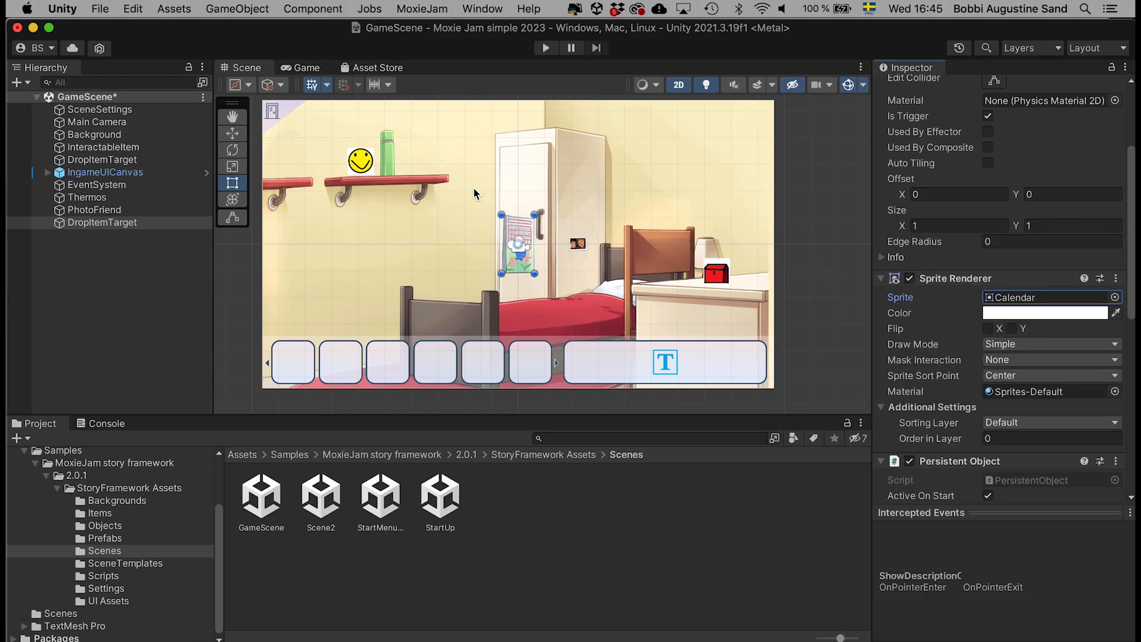
# Move the calendar onto the wardrobe's side above the friend photo, at about X 2.33, Y 1.62
pyautogui.click(235, 136)
pyautogui.moveTo(579, 244); pyautogui.dragTo(646, 247)
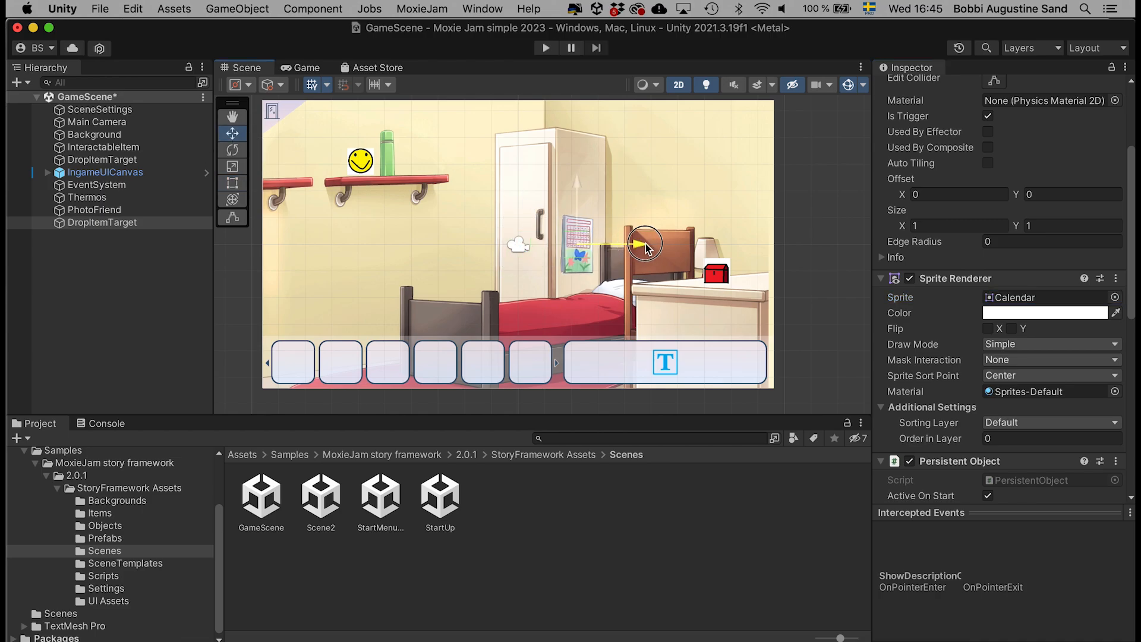
pyautogui.moveTo(580, 185); pyautogui.dragTo(583, 142)
pyautogui.moveTo(648, 204); pyautogui.dragTo(646, 205)
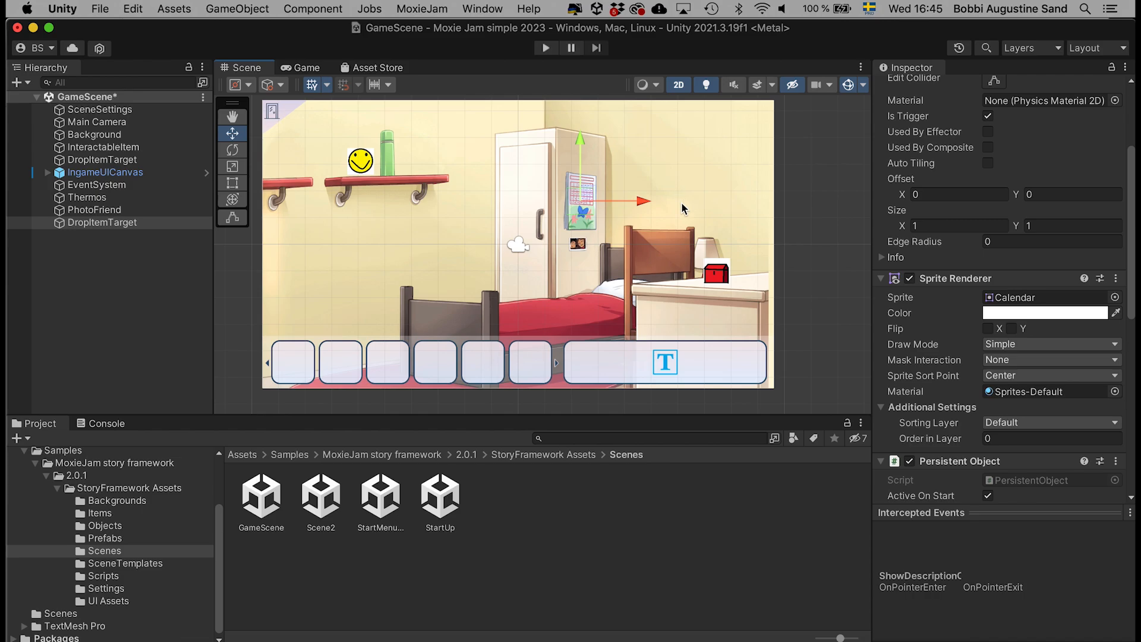
# Fit the calendar's Box Collider 2D to the outline of its sprite, about 1.19 wide and 2.17 high
pyautogui.scroll(2, 1037, 149)
pyautogui.scroll(3, 1038, 148)
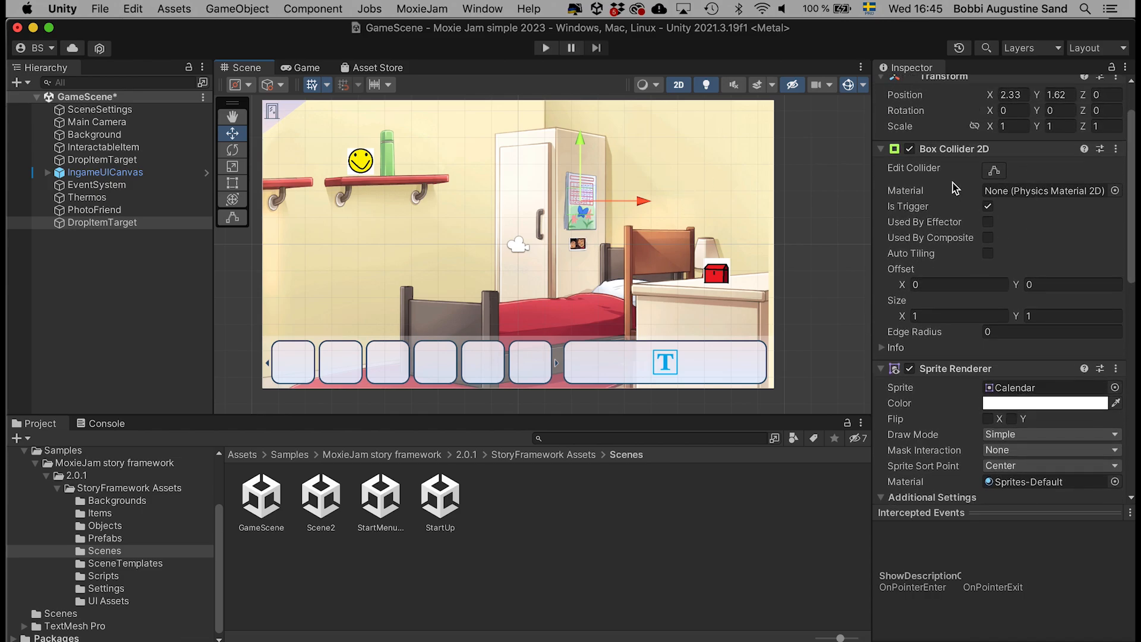
pyautogui.click(994, 172)
pyautogui.scroll(5, 670, 215)
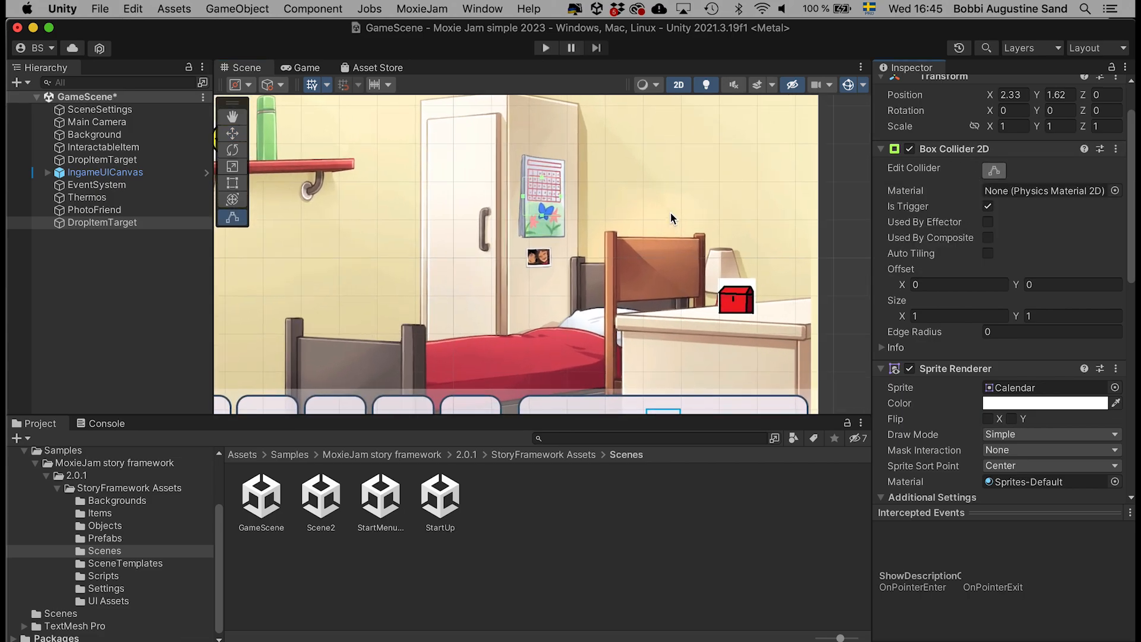
pyautogui.click(232, 117)
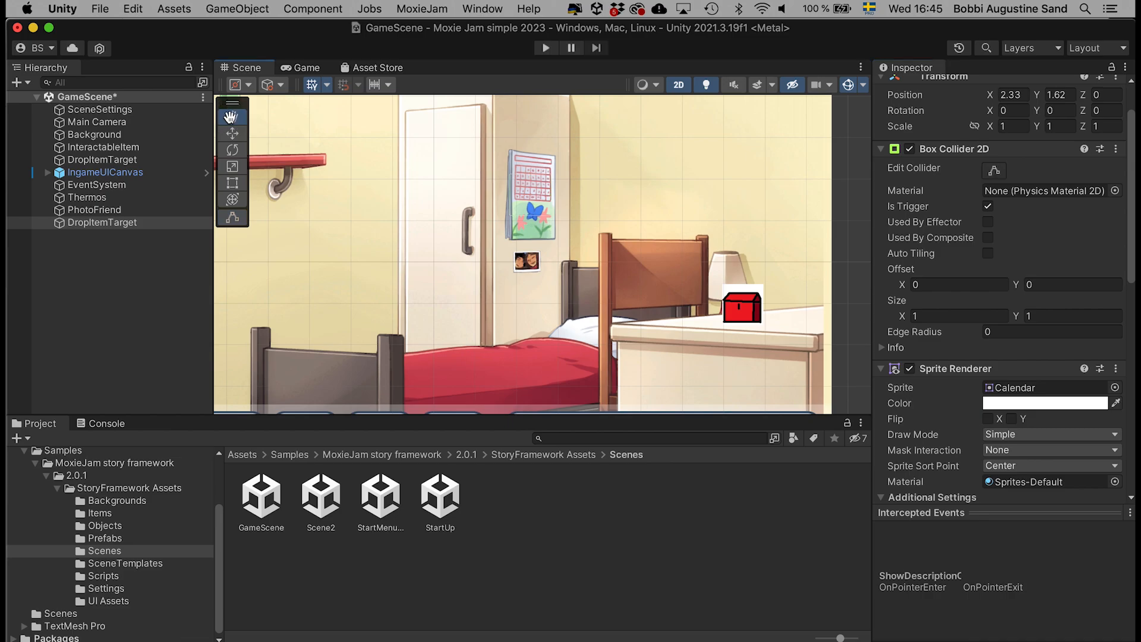
pyautogui.moveTo(591, 206); pyautogui.dragTo(633, 253)
pyautogui.click(994, 173)
pyautogui.moveTo(573, 221); pyautogui.dragTo(550, 227)
pyautogui.moveTo(575, 265); pyautogui.dragTo(579, 288)
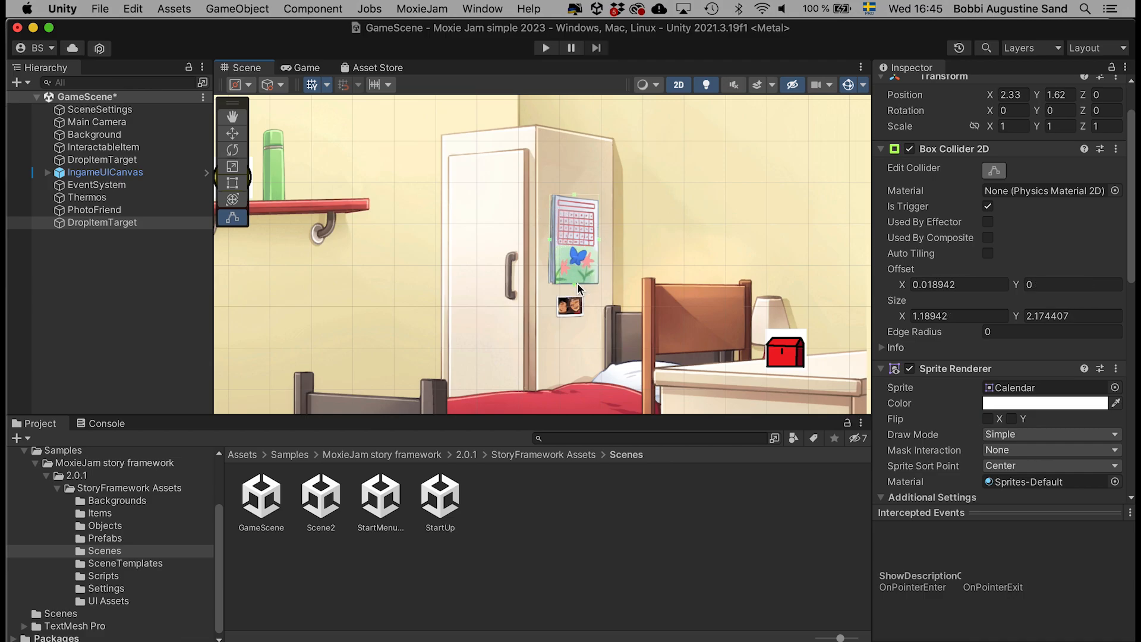
pyautogui.click(1073, 213)
# Set the required item of the calendar's Drop Item Target component to the PhotoFriend inventory item
pyautogui.scroll(-3, 999, 352)
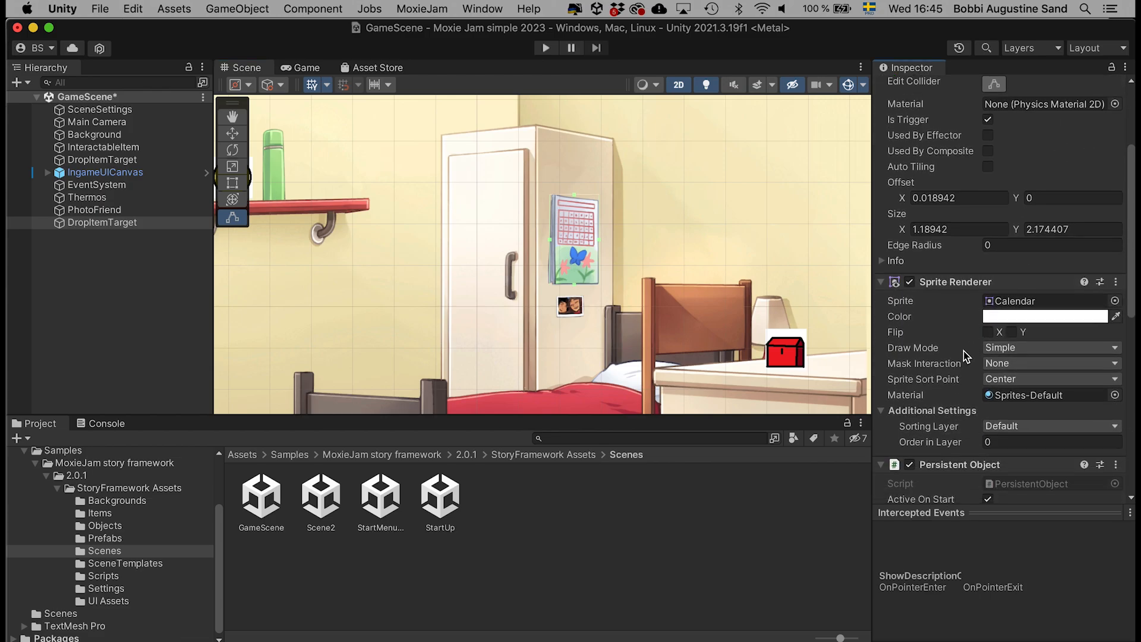
pyautogui.scroll(-1, 964, 350)
pyautogui.scroll(-2, 964, 351)
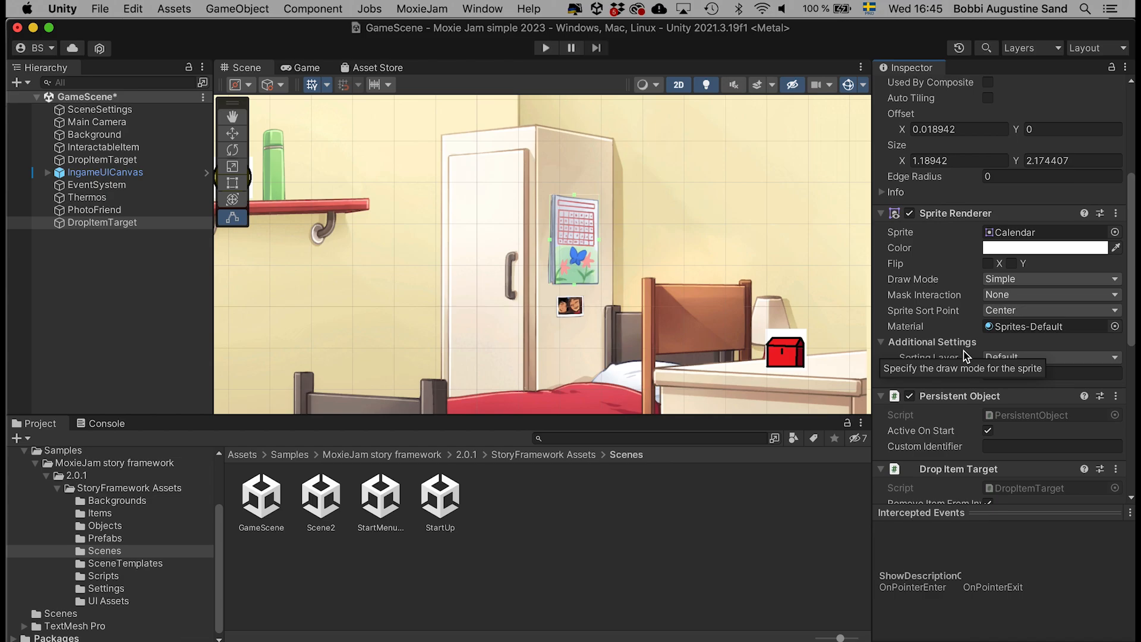
pyautogui.scroll(-3, 933, 260)
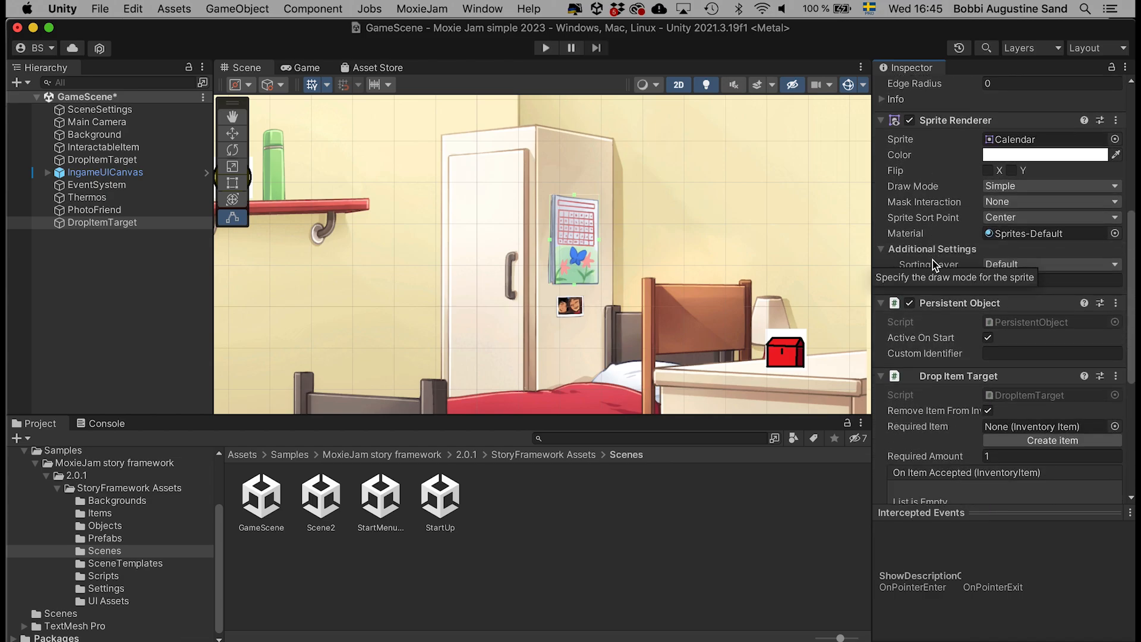
pyautogui.scroll(-3, 933, 259)
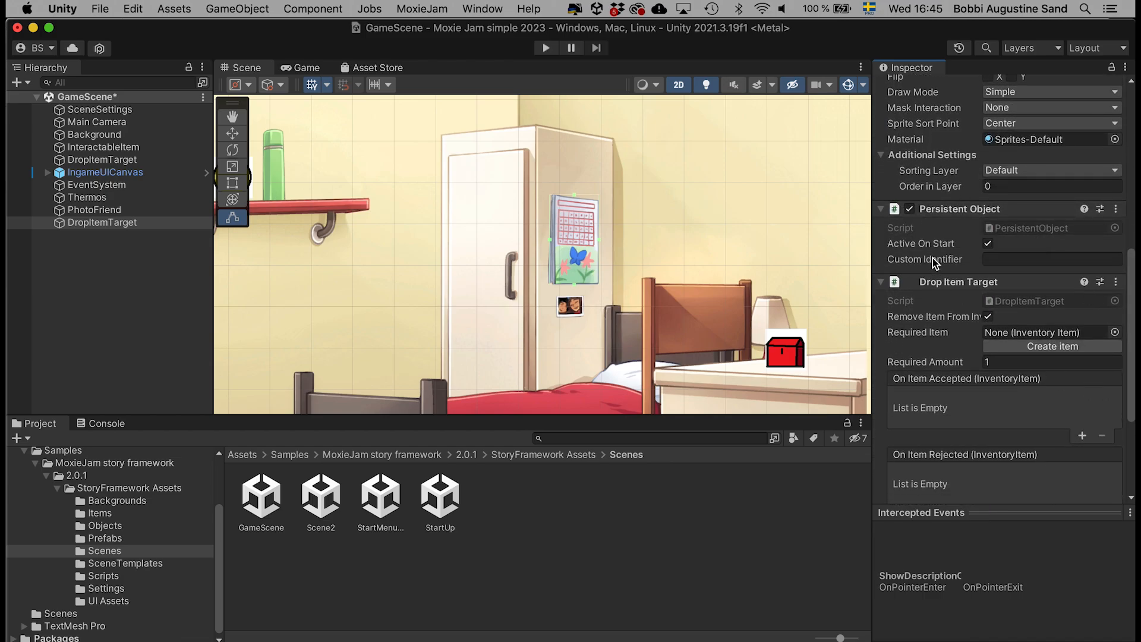
pyautogui.scroll(-1, 1002, 253)
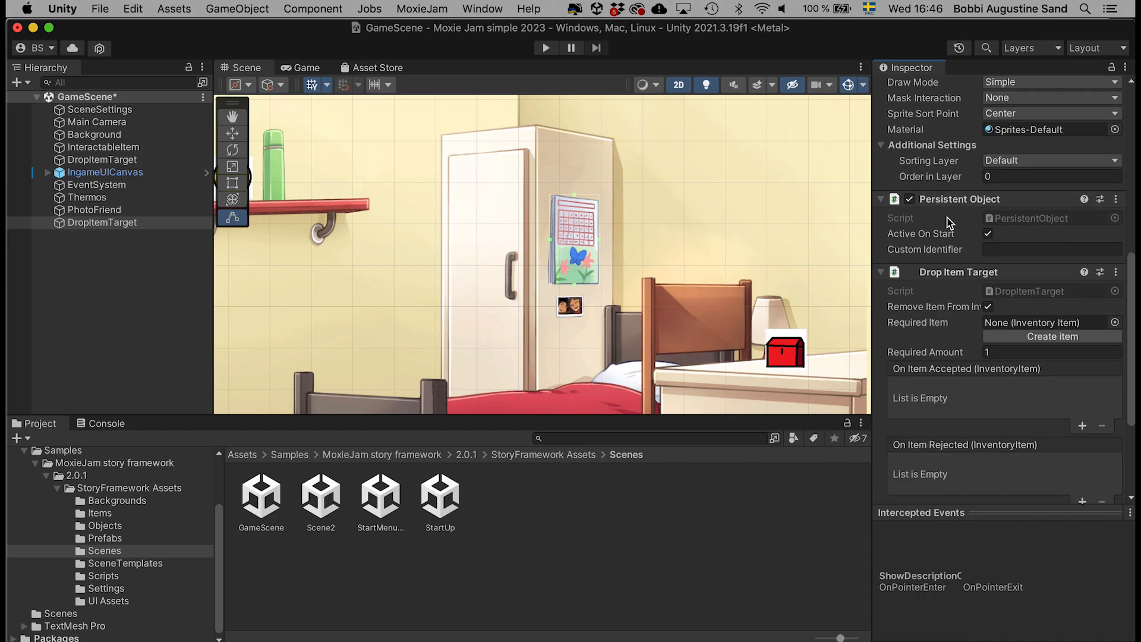
pyautogui.scroll(-5, 1040, 256)
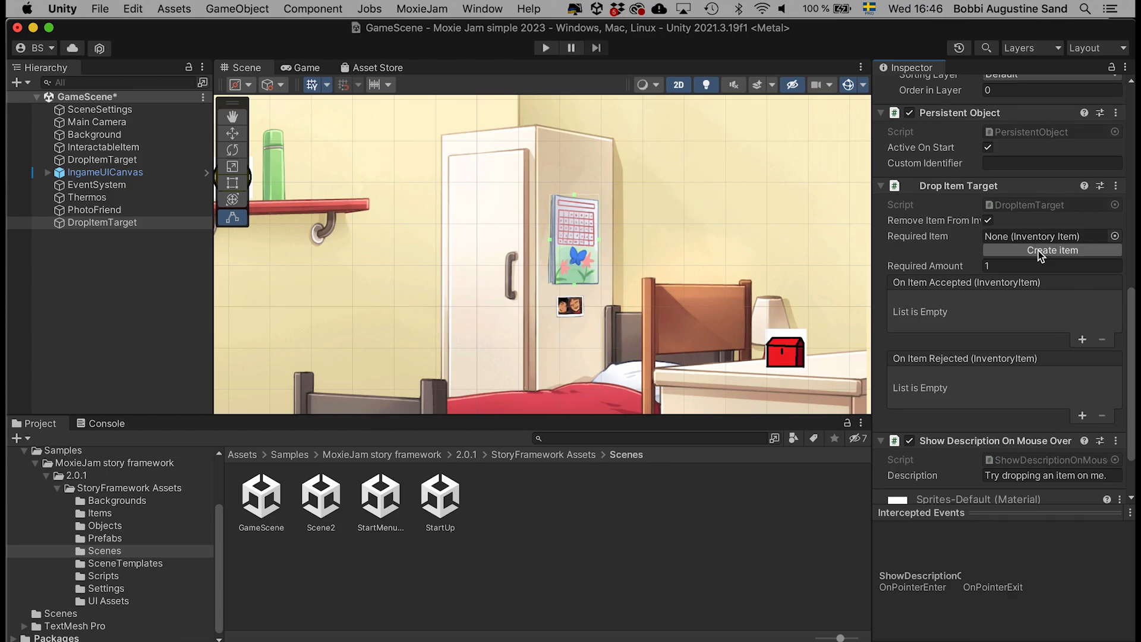
pyautogui.scroll(-4, 939, 200)
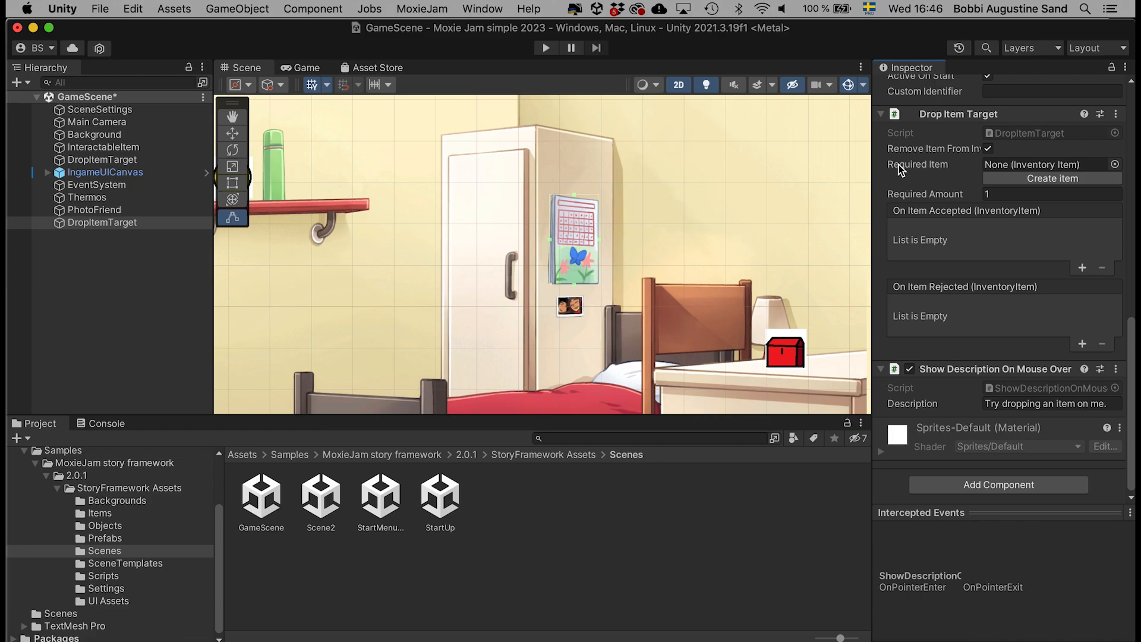
pyautogui.click(1115, 165)
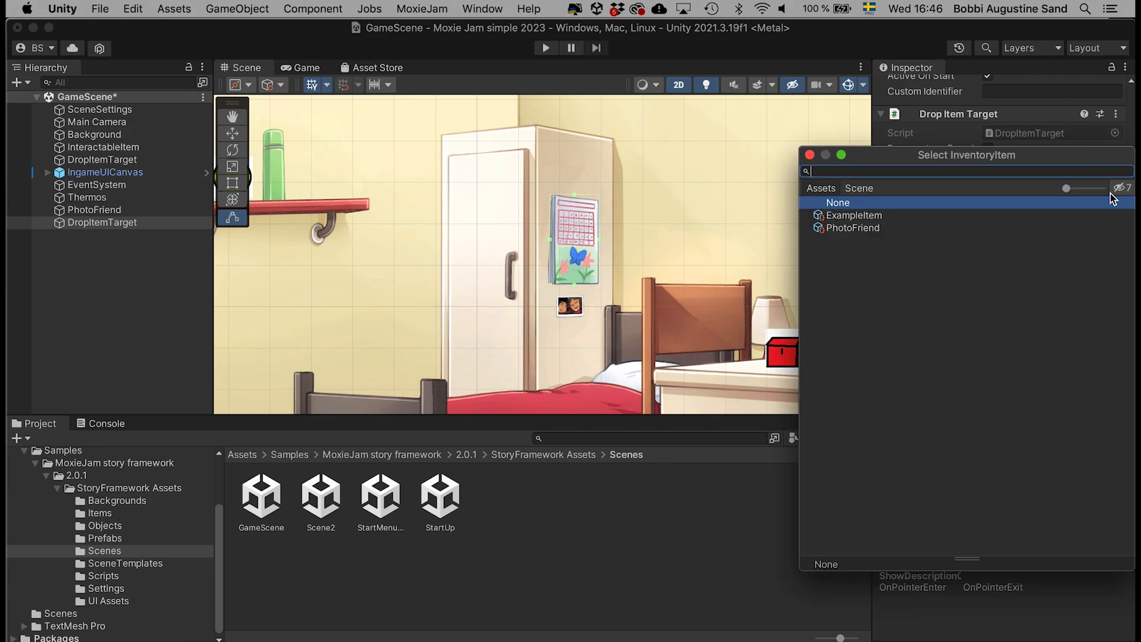
pyautogui.click(841, 229)
pyautogui.doubleClick(839, 229)
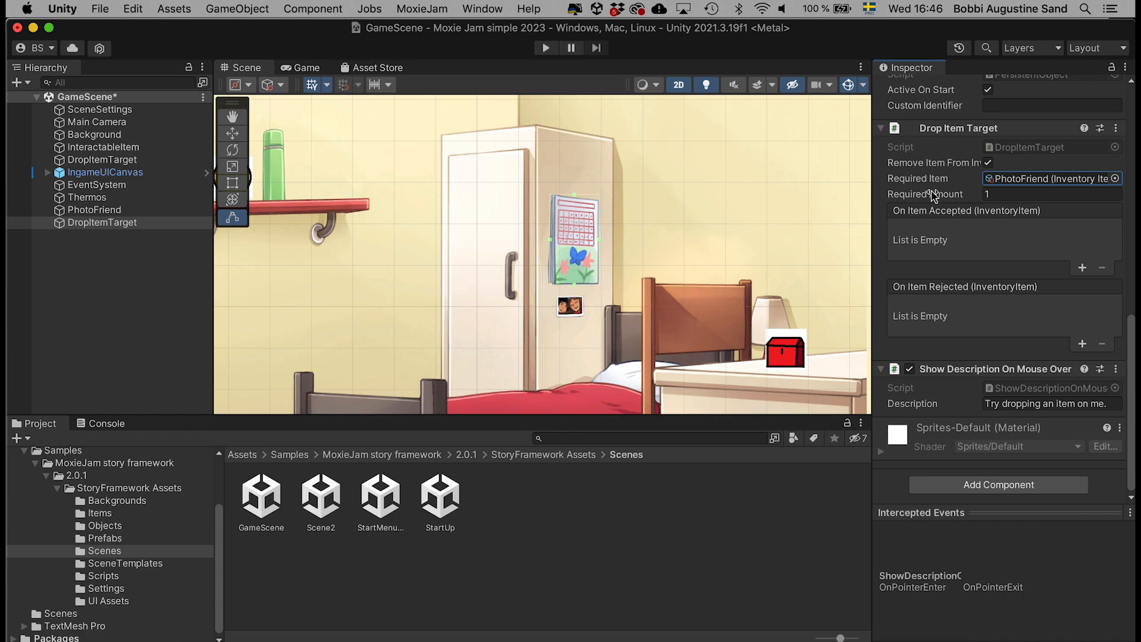
# Add an empty event entry to the calendar target's On Item Accepted list
pyautogui.click(1028, 194)
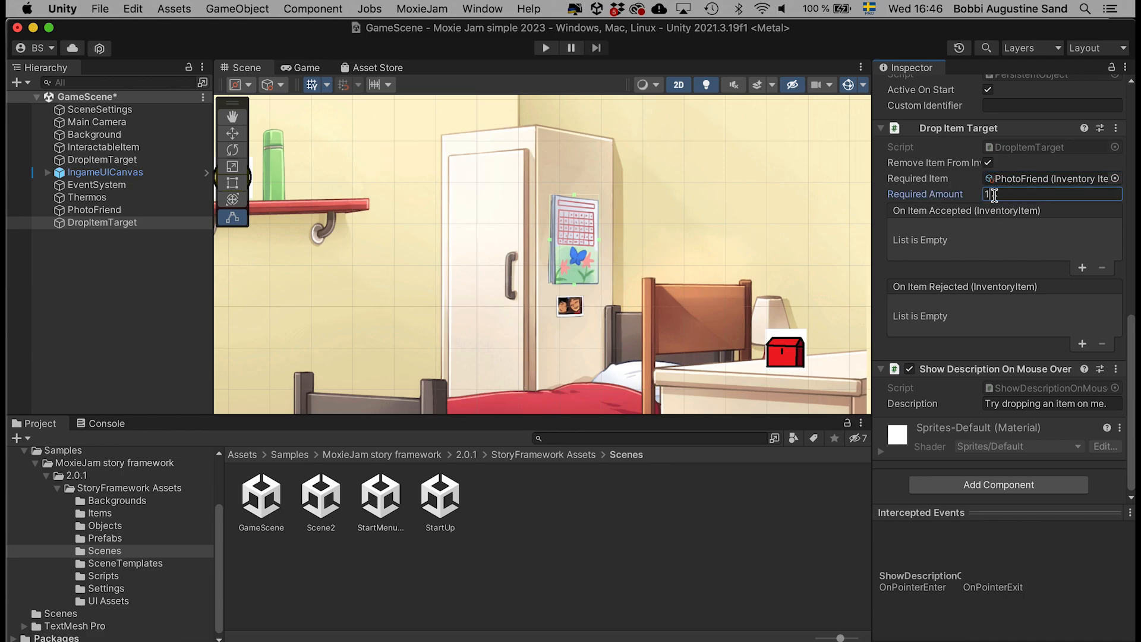
pyautogui.click(1044, 241)
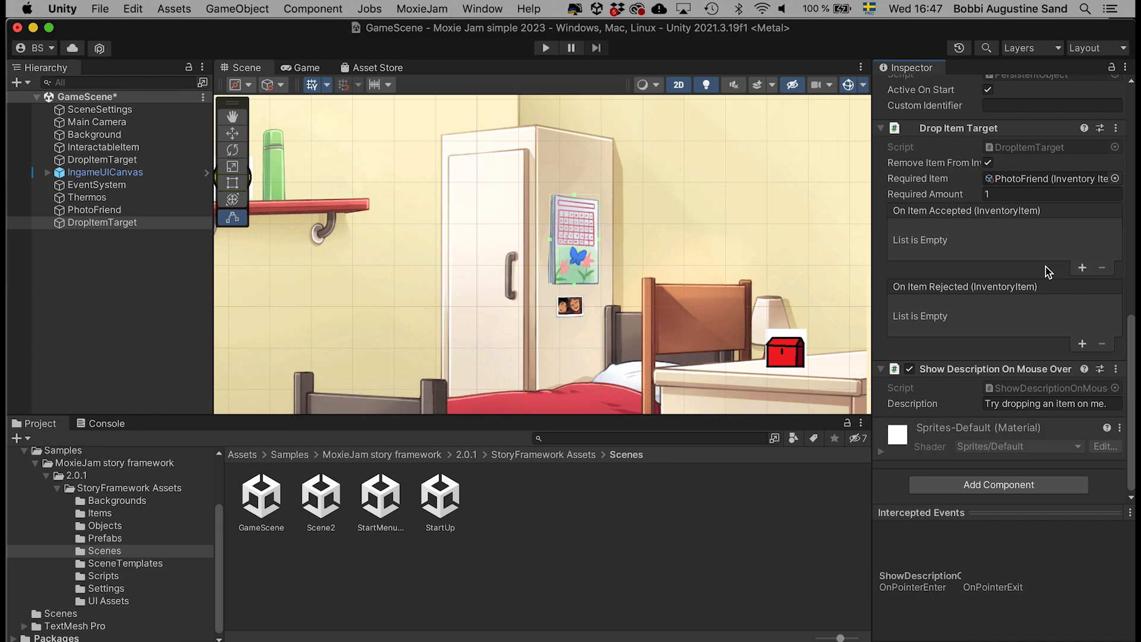
pyautogui.click(1082, 268)
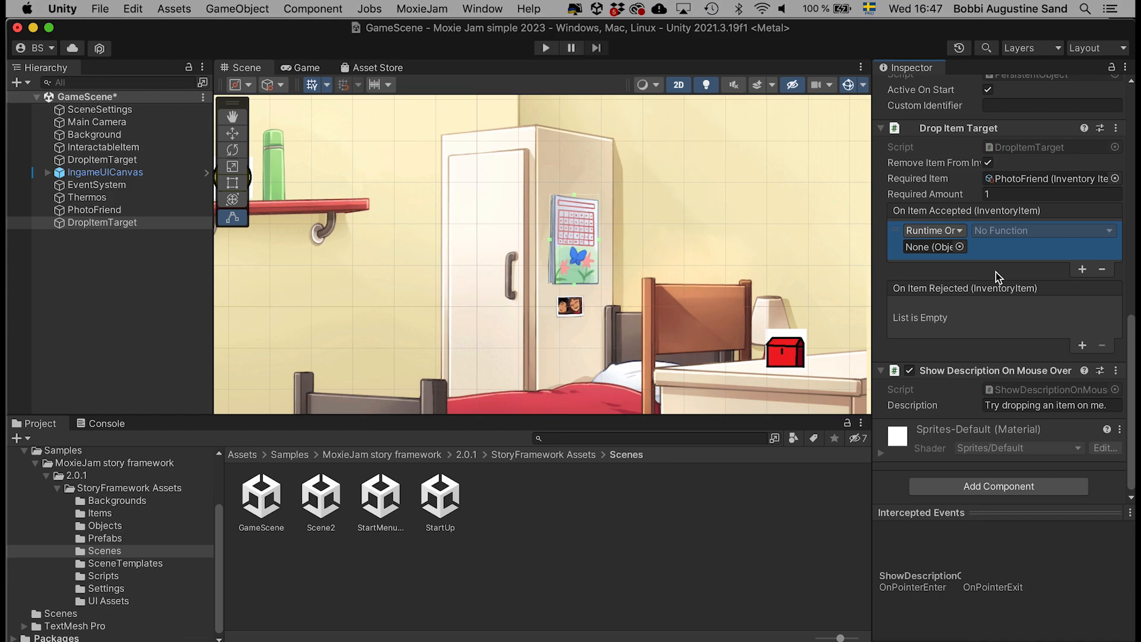
pyautogui.click(971, 279)
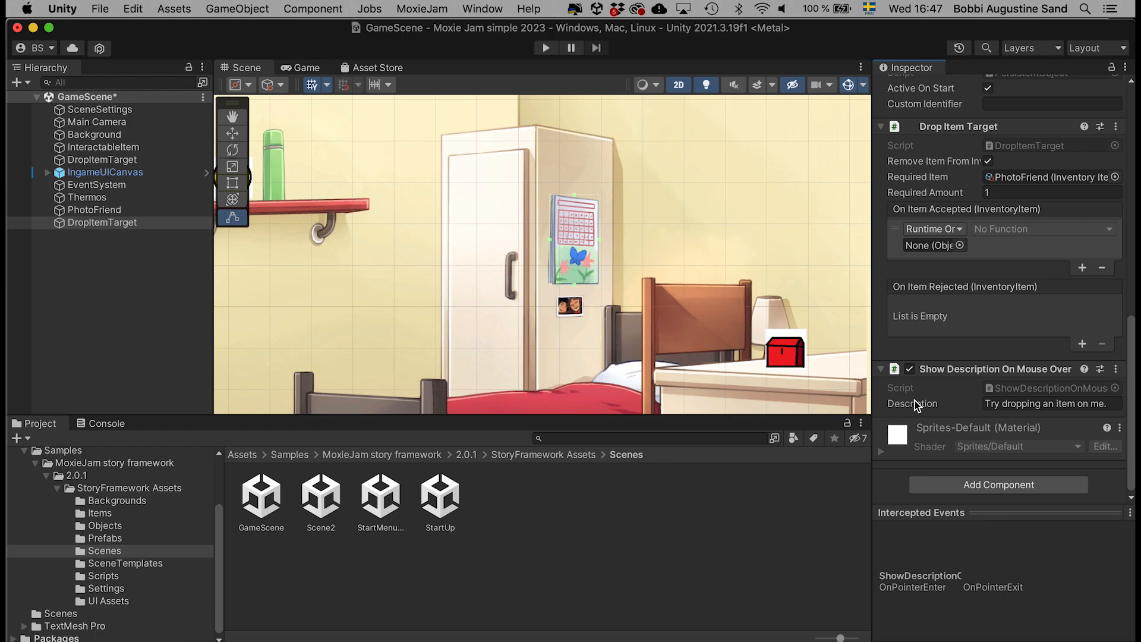
# Set the calendar drop target's mouse-over description to "A calendar..."
pyautogui.click(1014, 404)
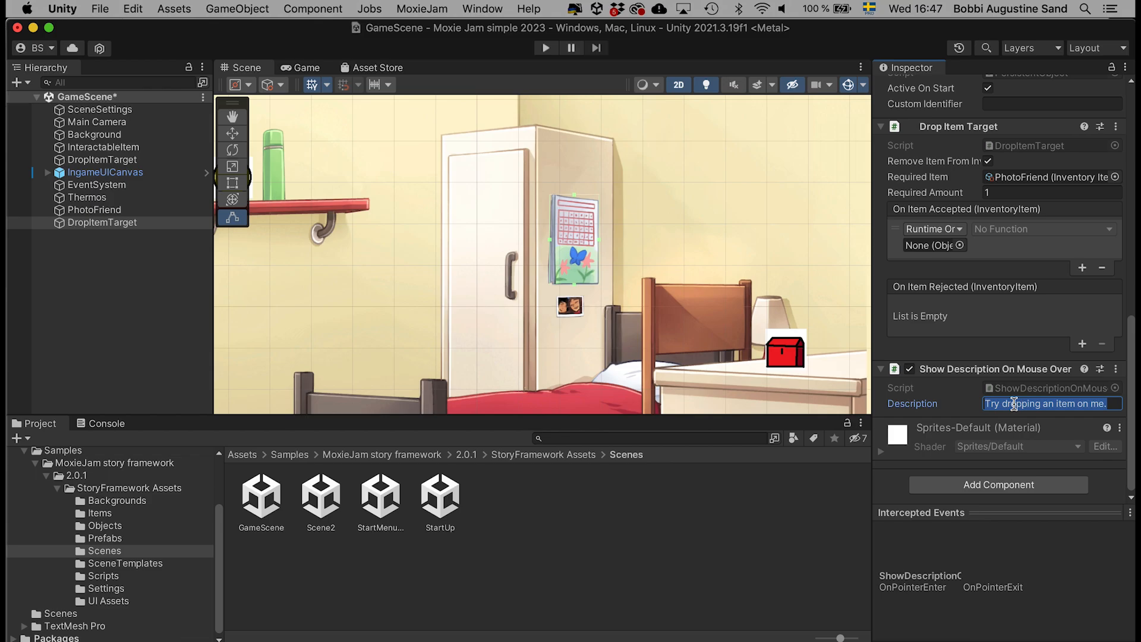
pyautogui.write('A cale')
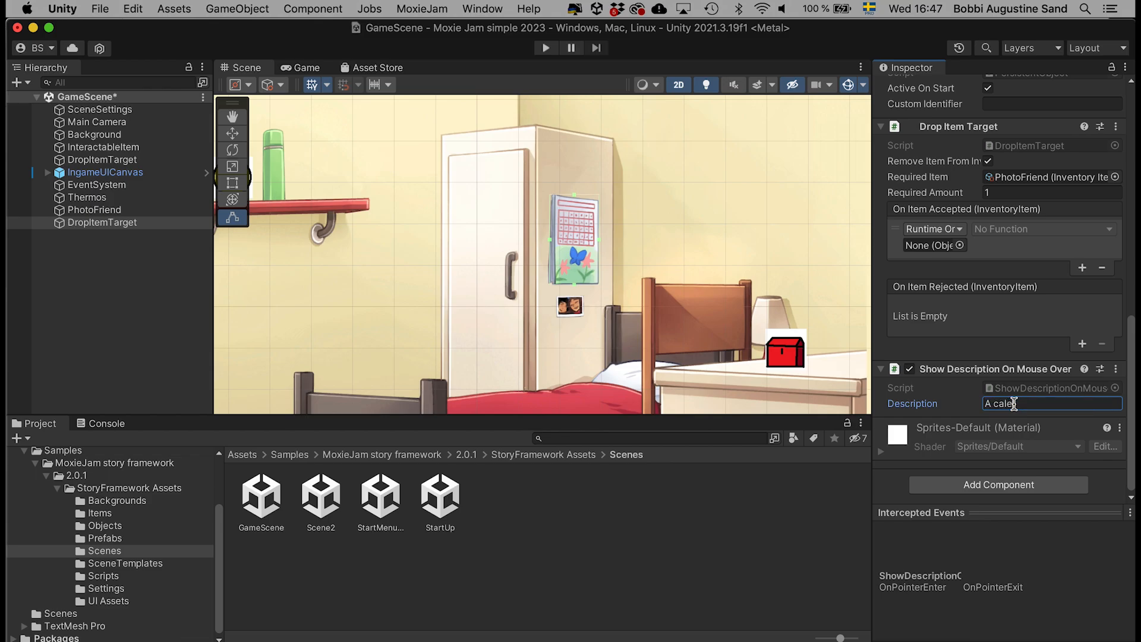
pyautogui.write('ndar...')
pyautogui.click(685, 476)
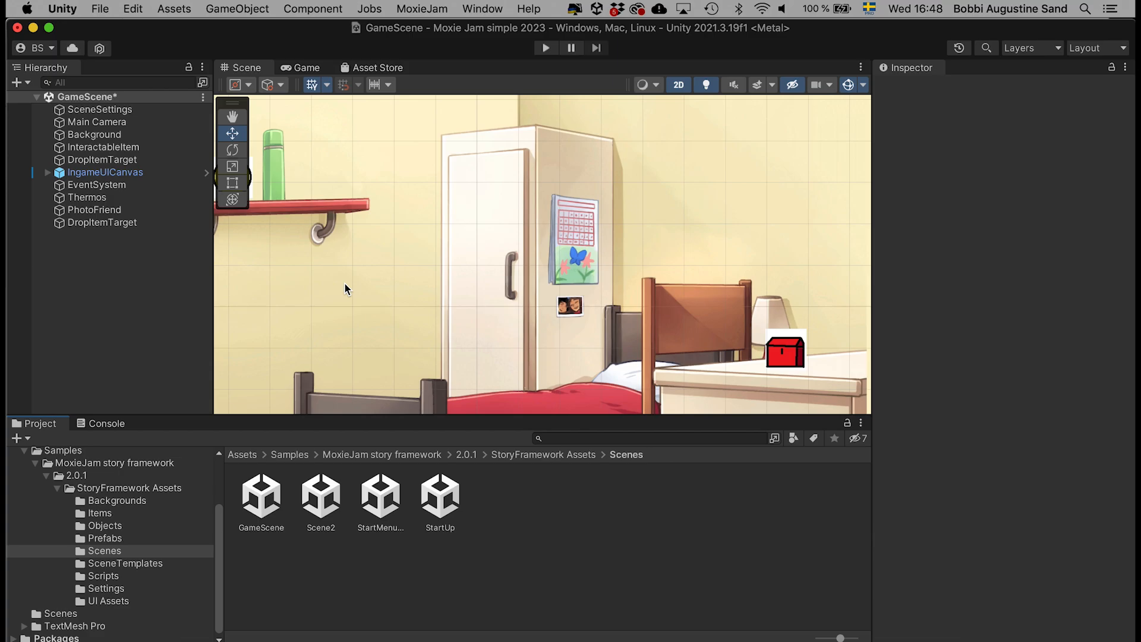
# Play-test the game from the start menu by collecting the friend photo and dropping it on the calendar, and end play mode
pyautogui.click(545, 47)
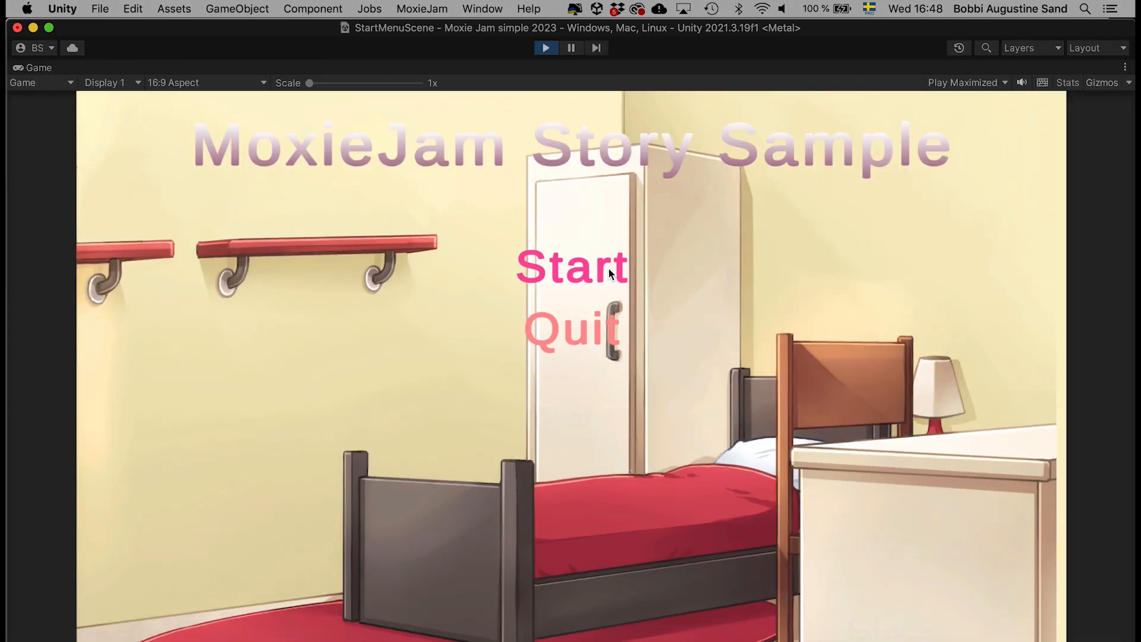
pyautogui.click(592, 272)
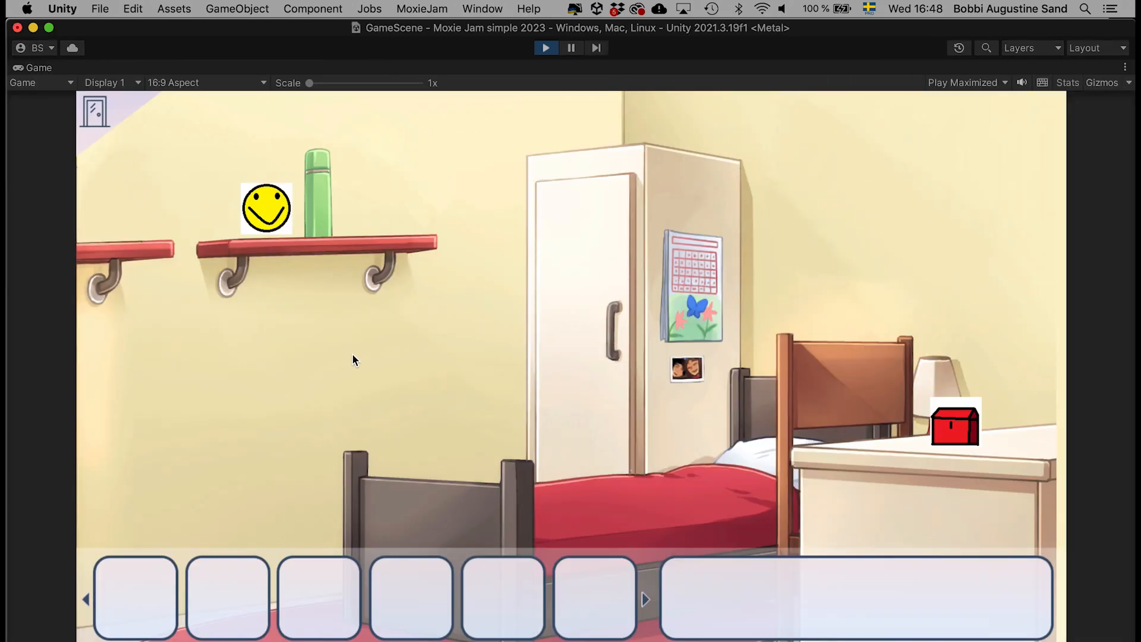
pyautogui.click(696, 367)
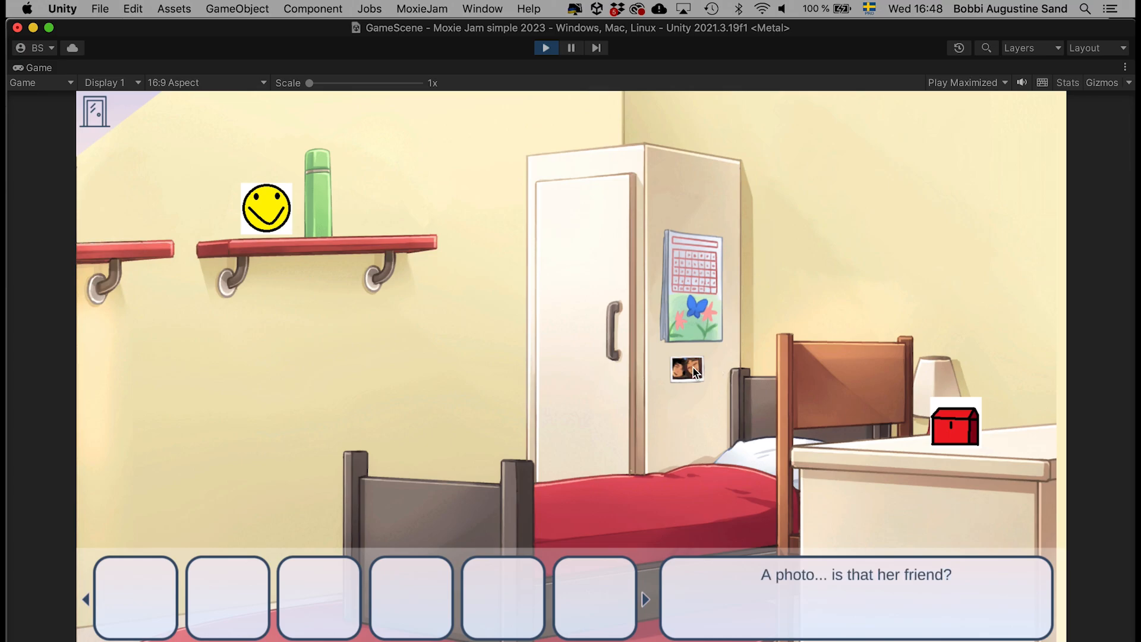
pyautogui.click(697, 289)
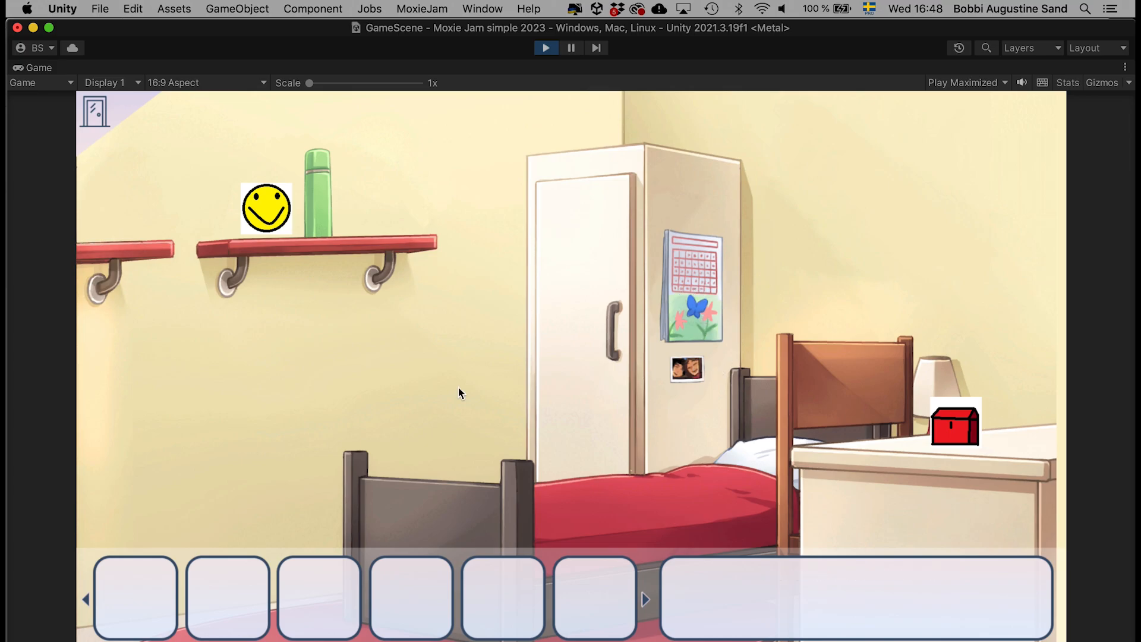
pyautogui.click(690, 367)
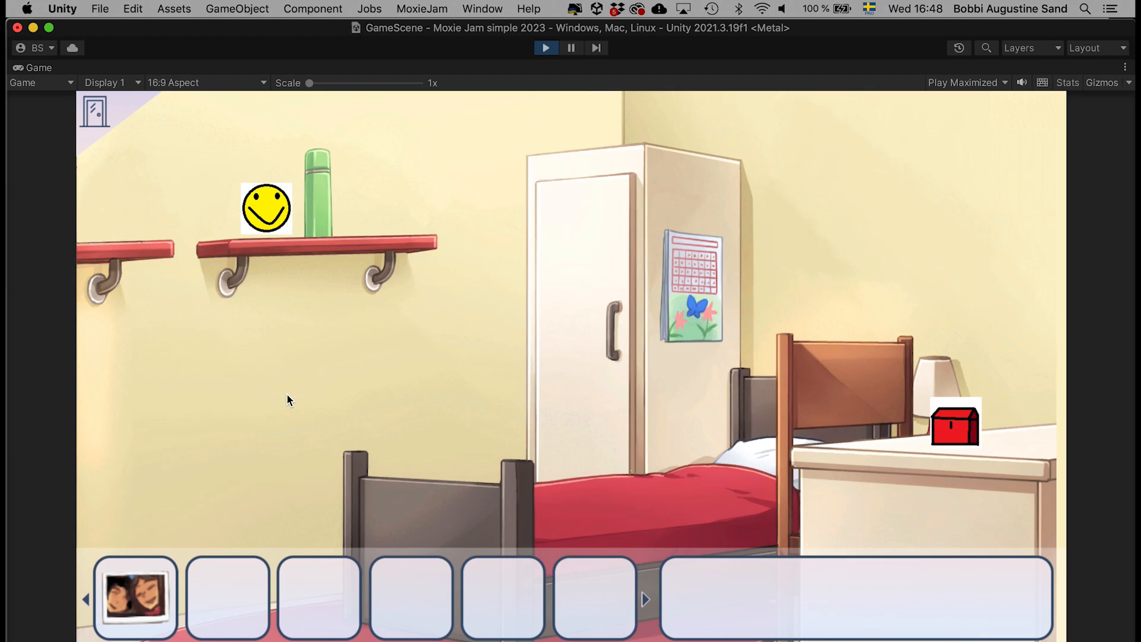
pyautogui.moveTo(136, 597); pyautogui.dragTo(700, 286)
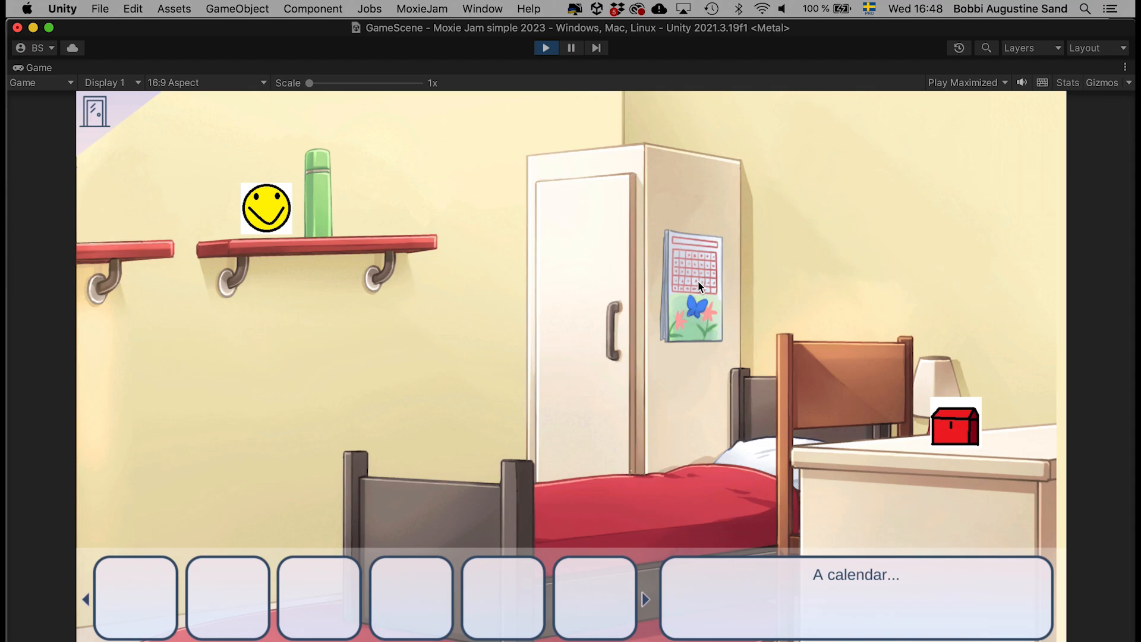
pyautogui.click(546, 48)
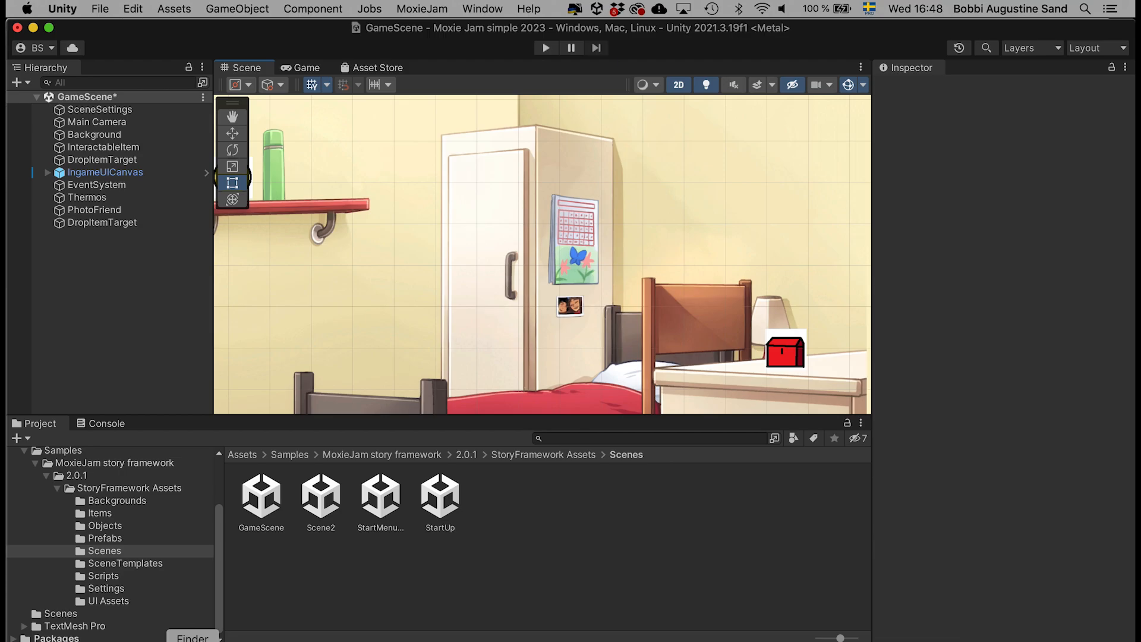
# Switch to Finder and navigate to the Sample Project folder inside the Moxie Jam project 2023 assets
pyautogui.click(192, 641)
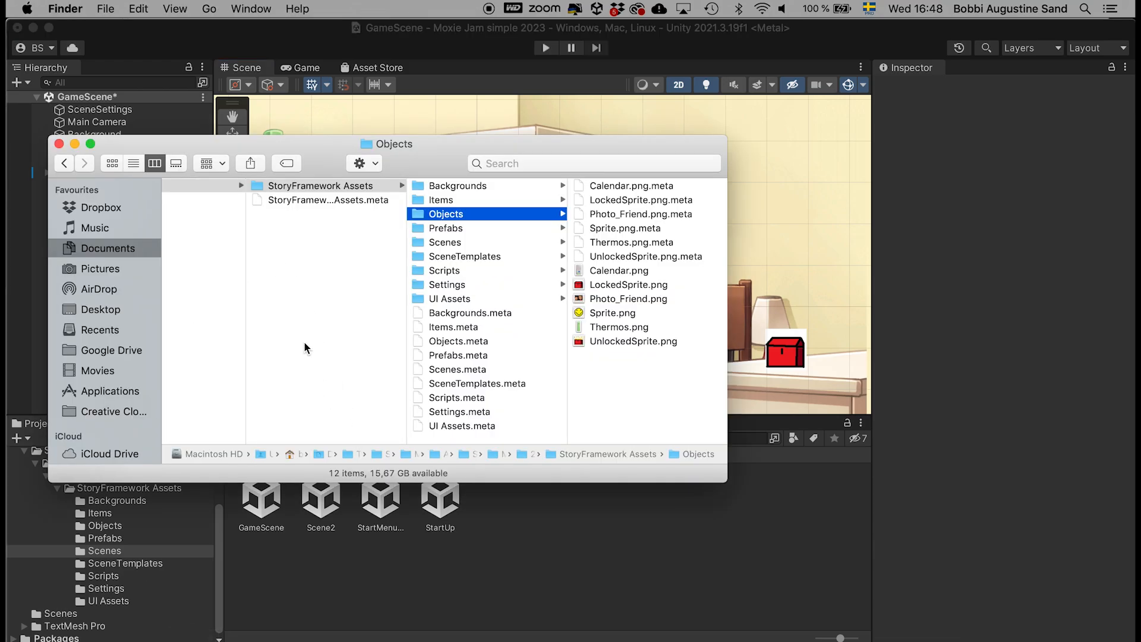
pyautogui.hscroll(-10, 344, 351)
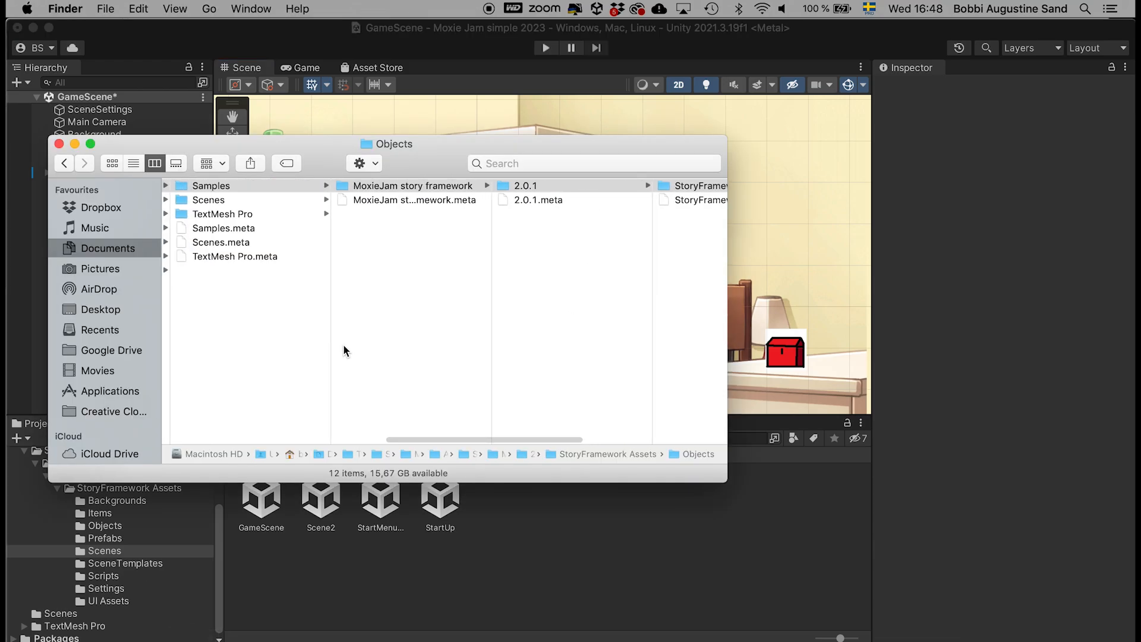
pyautogui.hscroll(-5, 343, 351)
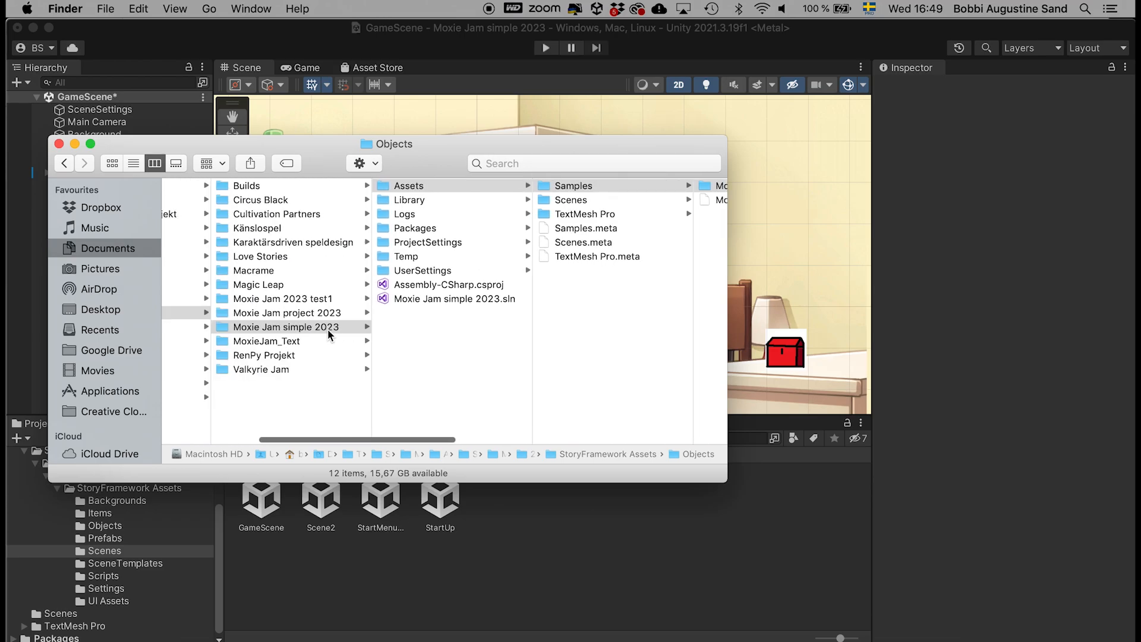
pyautogui.click(296, 314)
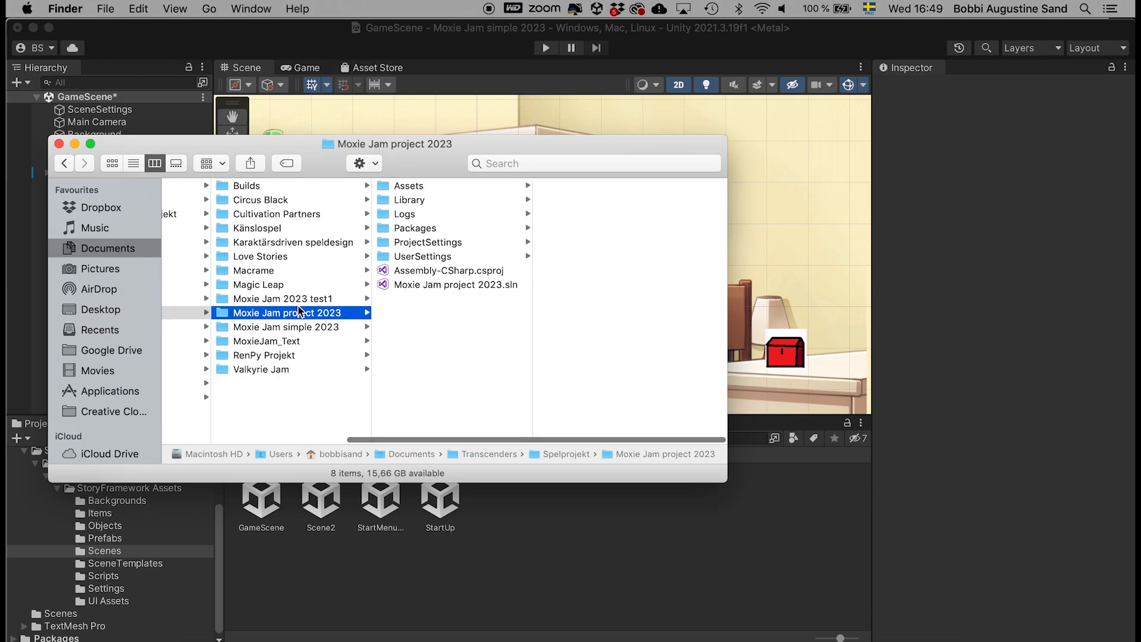
pyautogui.click(413, 186)
pyautogui.click(580, 186)
pyautogui.click(618, 186)
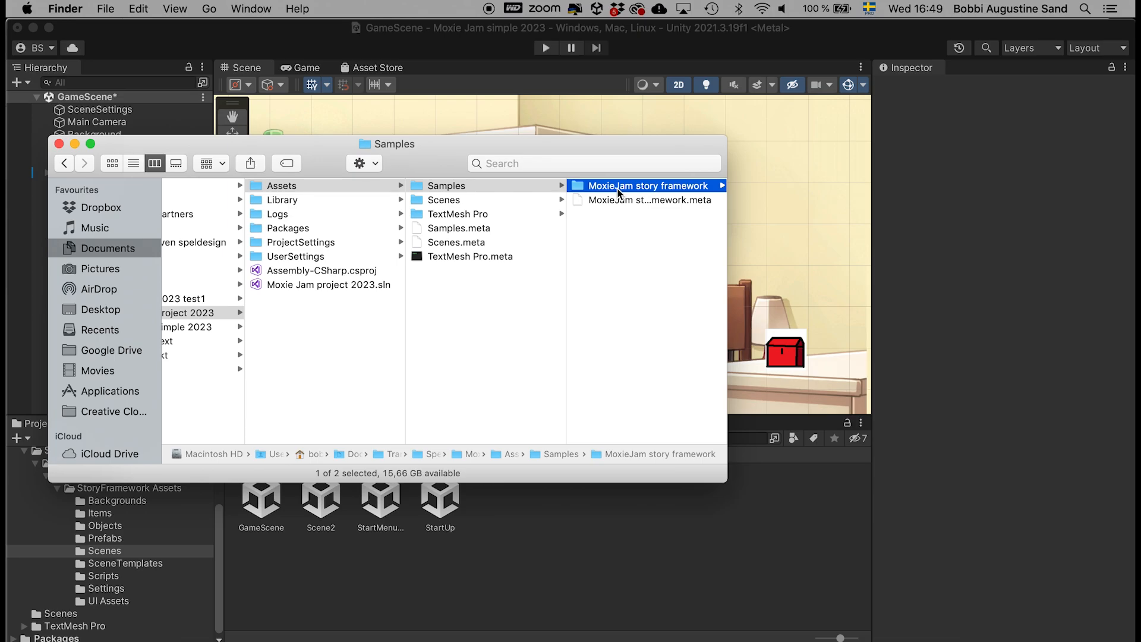
pyautogui.click(617, 188)
pyautogui.click(605, 186)
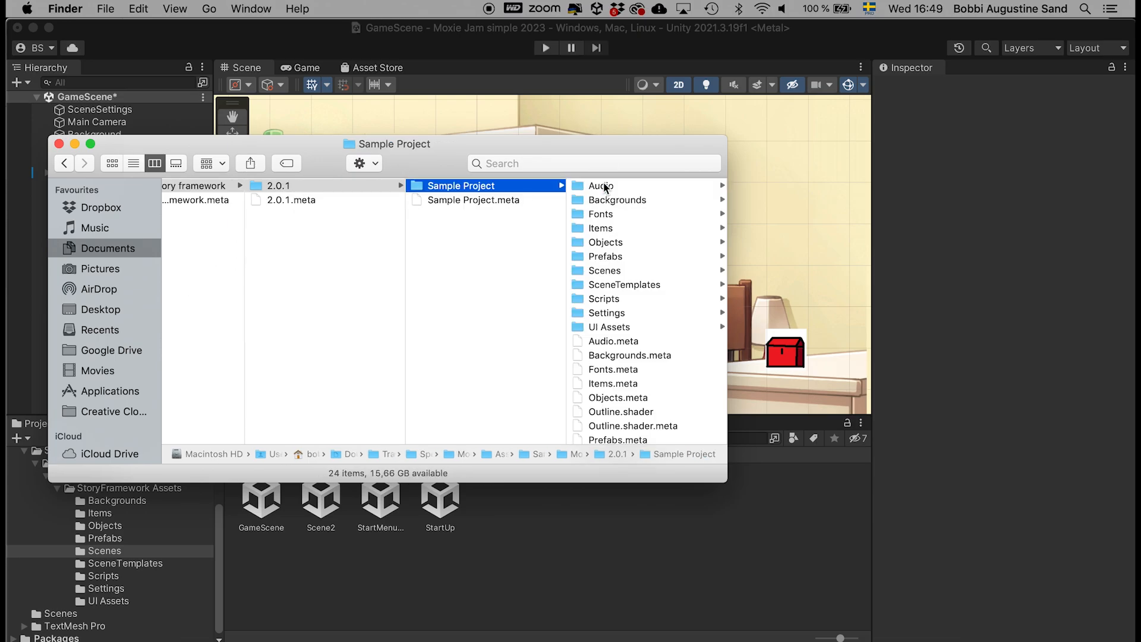
# Copy the Calendar._Closeup.png image from the Sample Project's Objects folder
pyautogui.click(607, 243)
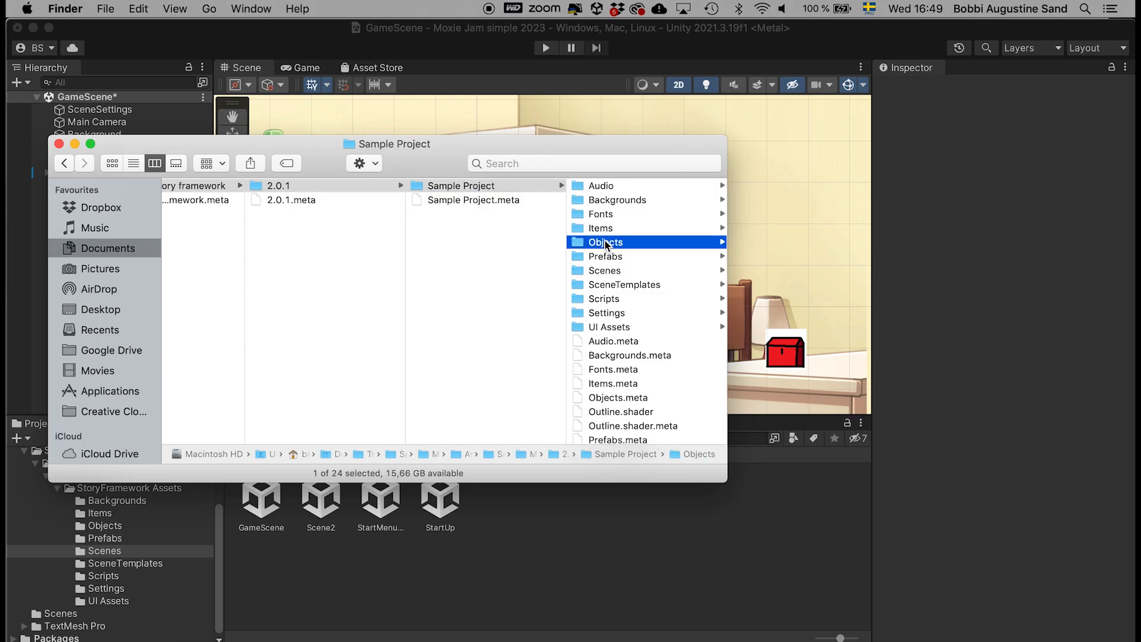
pyautogui.scroll(-3, 631, 320)
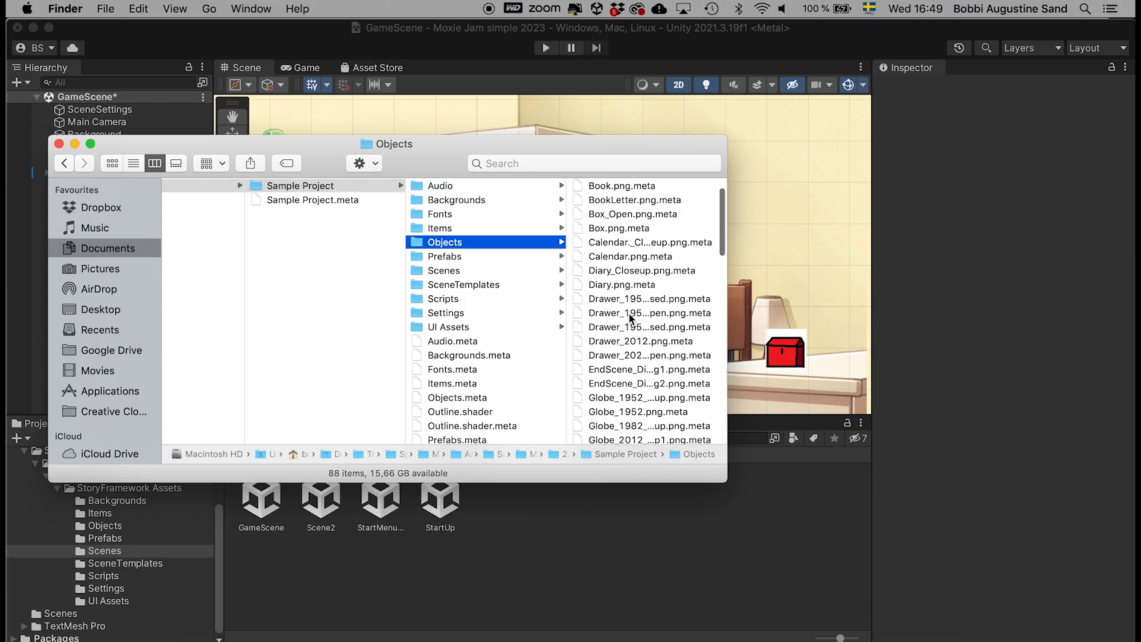
pyautogui.scroll(-15, 633, 315)
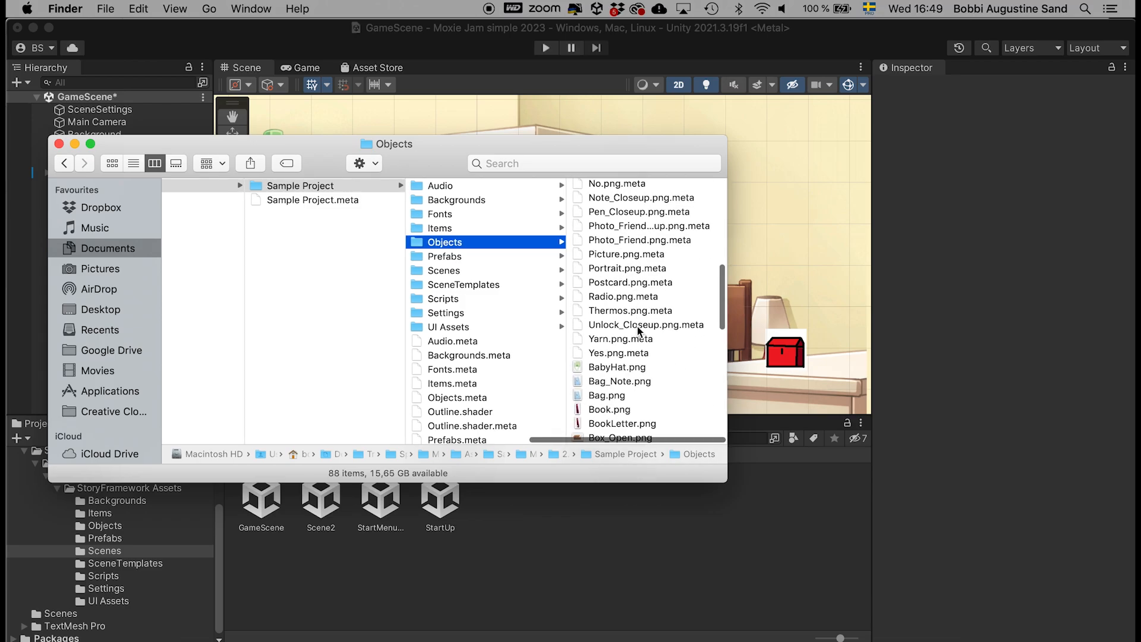
pyautogui.scroll(3, 619, 303)
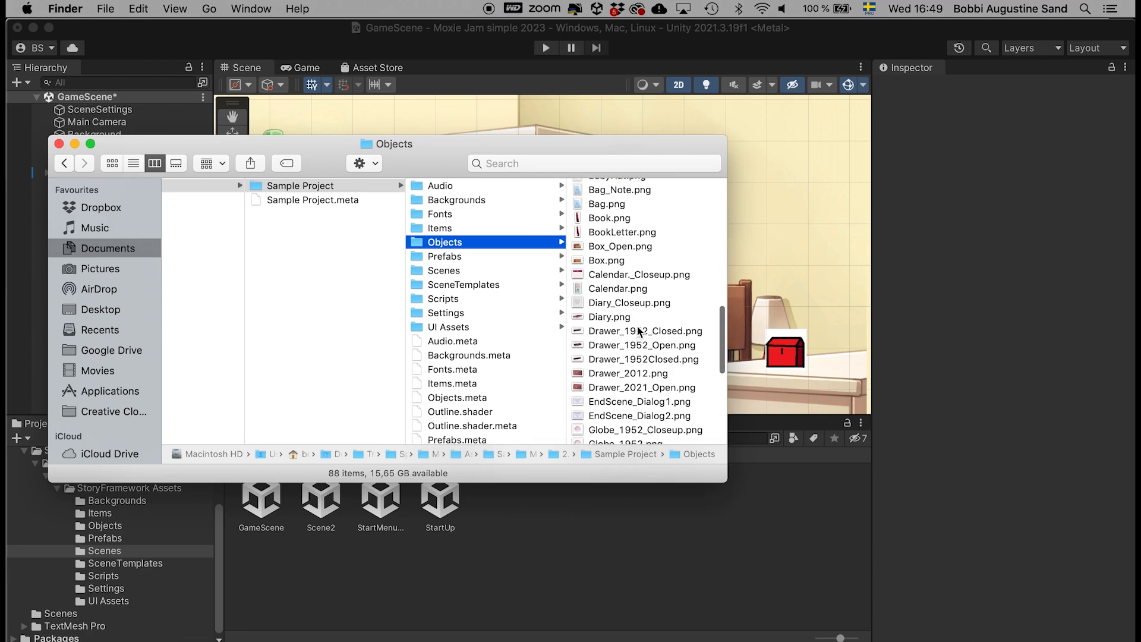
pyautogui.click(604, 278)
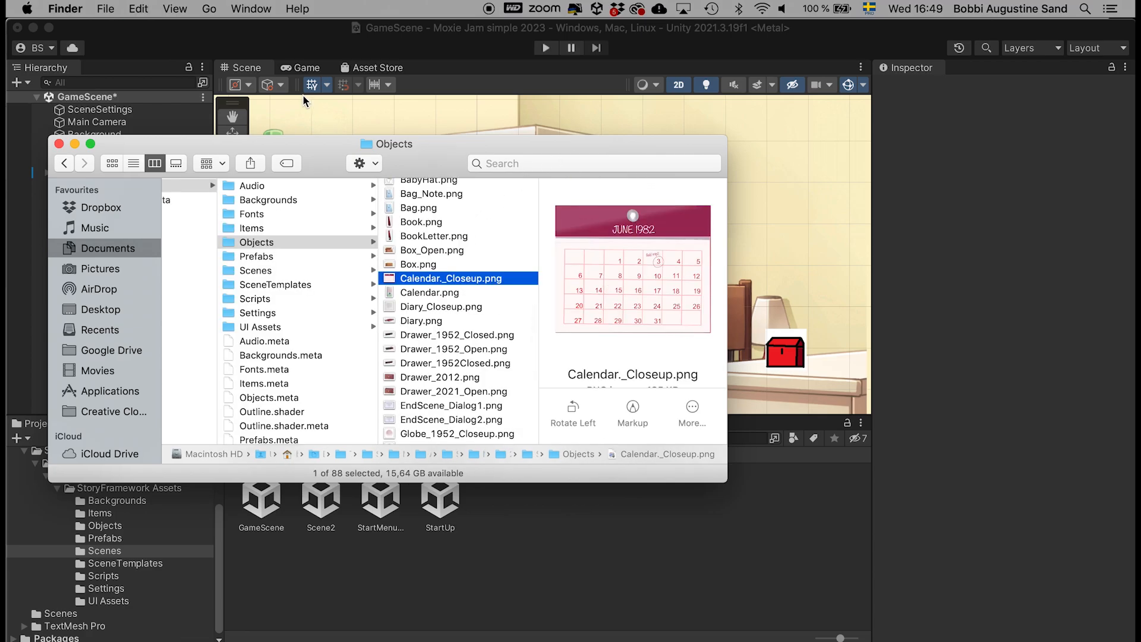
# Navigate to the StoryFramework Assets folder inside the Moxie Jam simple 2023 project
pyautogui.hscroll(-3, 324, 326)
pyautogui.hscroll(-10, 324, 322)
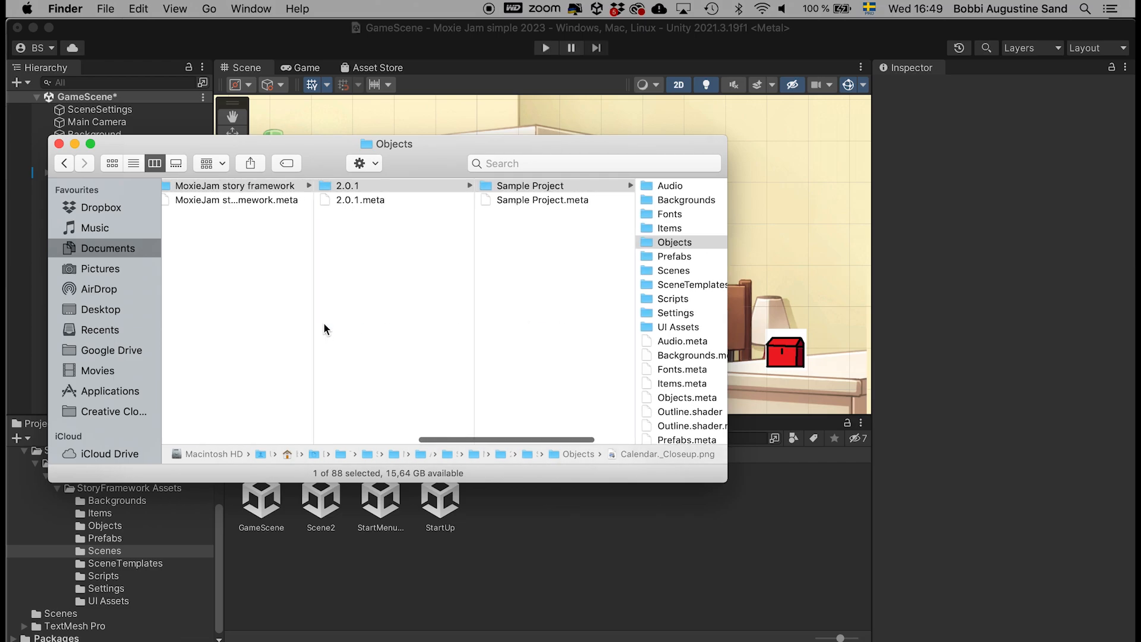
pyautogui.hscroll(-8, 324, 322)
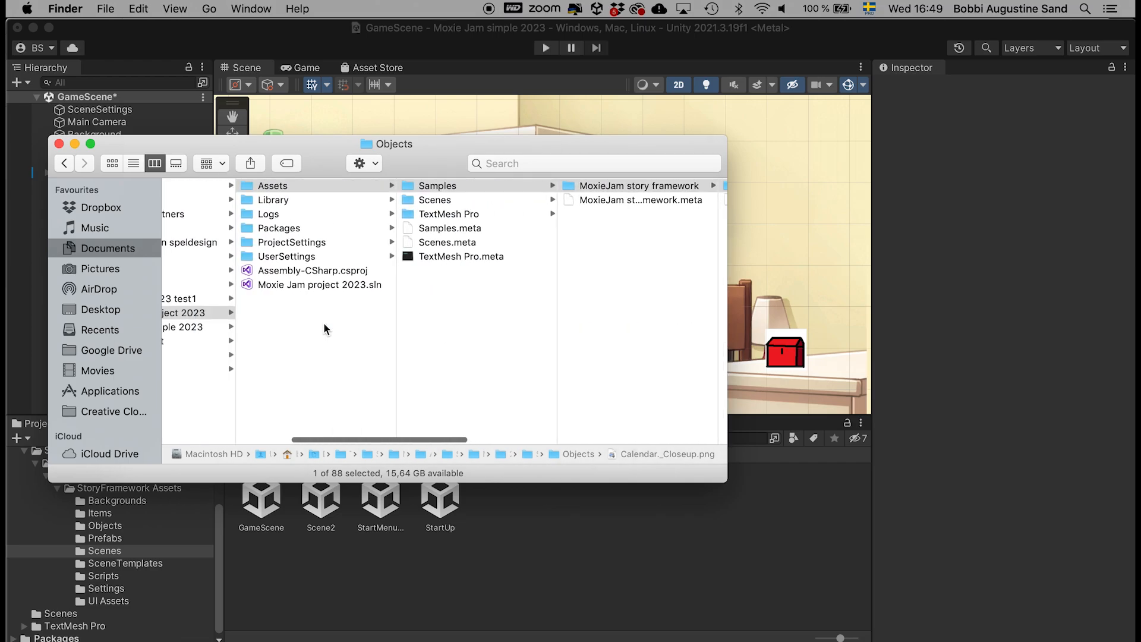
pyautogui.click(276, 331)
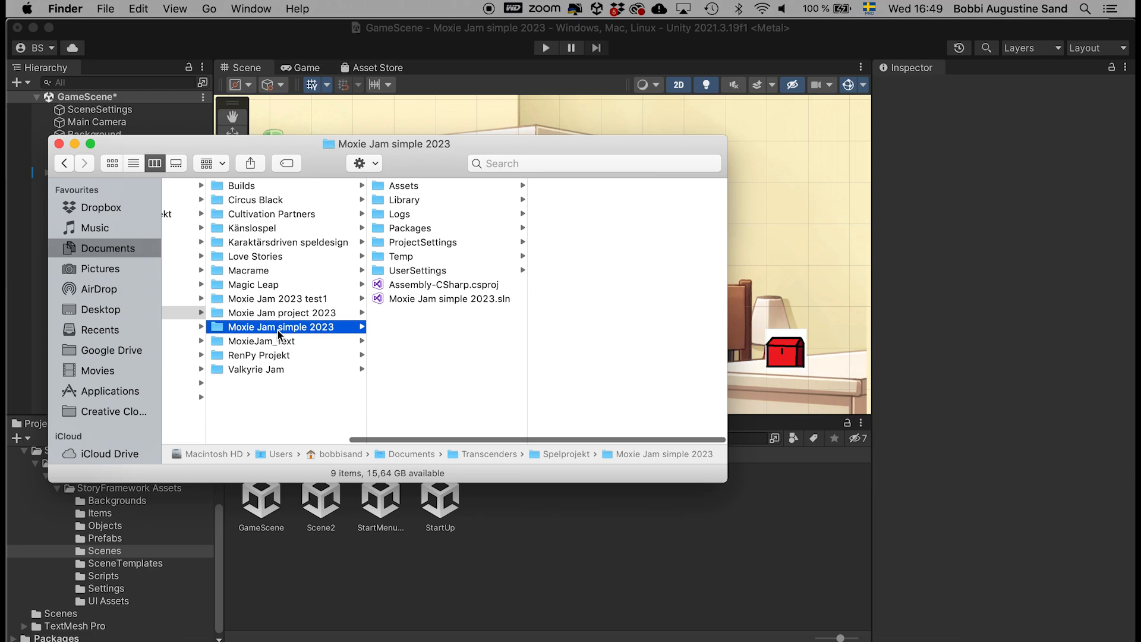
pyautogui.click(417, 186)
pyautogui.click(585, 186)
pyautogui.click(643, 186)
pyautogui.click(599, 187)
pyautogui.click(604, 186)
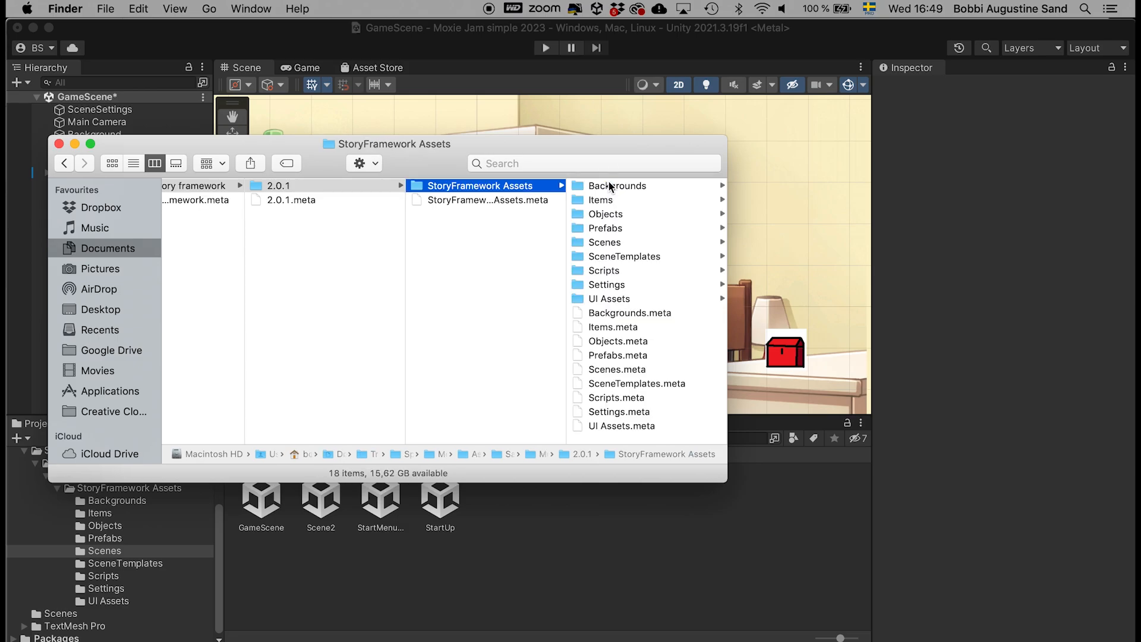
# Paste Calendar._Closeup.png into the StoryFramework Objects folder and switch back to Unity to show that folder's assets
pyautogui.click(614, 216)
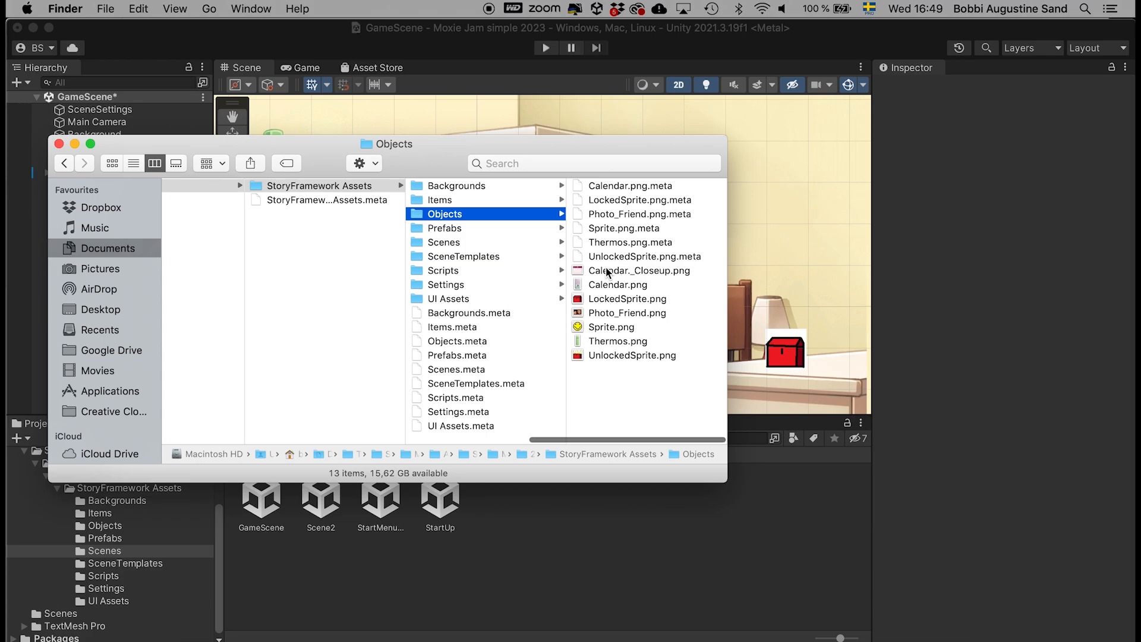
pyautogui.click(317, 32)
pyautogui.click(98, 526)
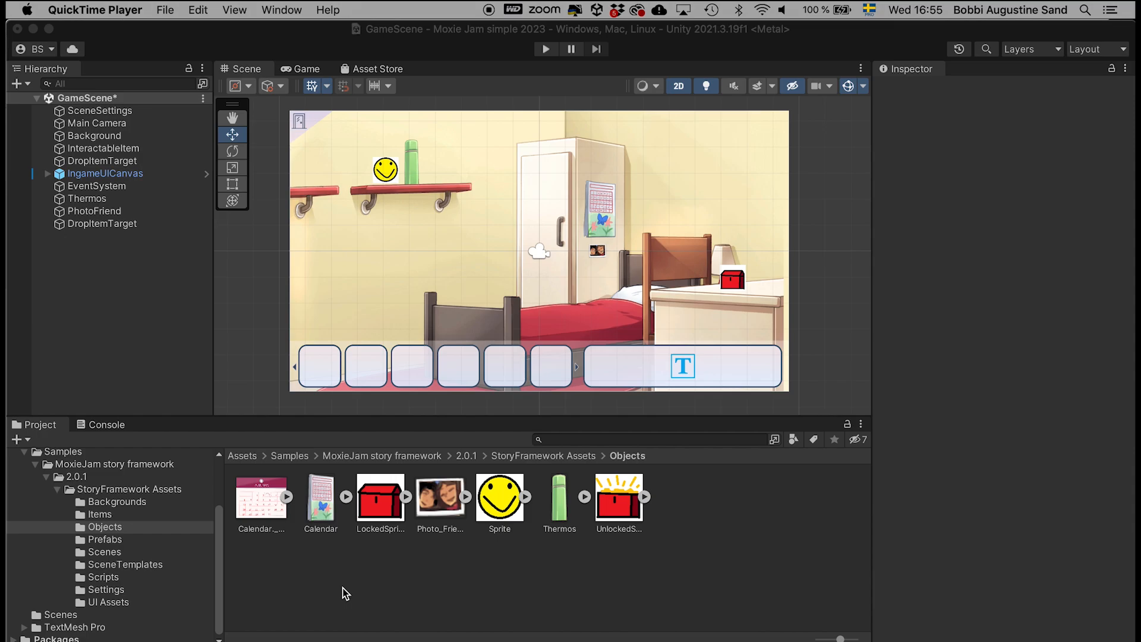
# Start a new MoxieJam StoryFramework interactable item in the scene and name it CalendarCloseup
pyautogui.rightClick(117, 269)
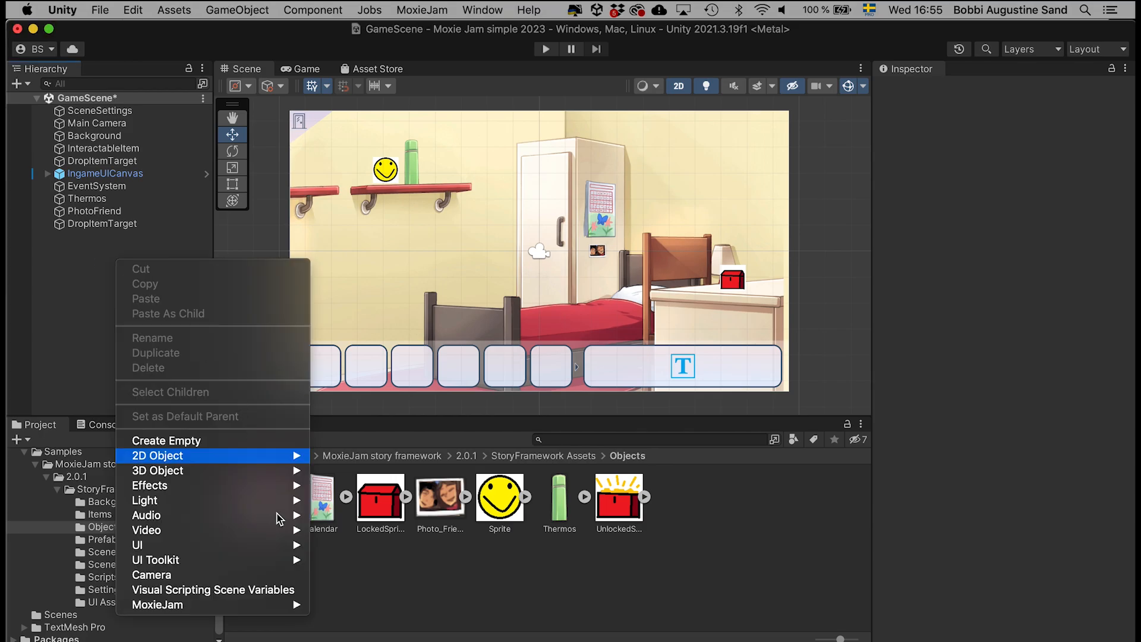
pyautogui.moveTo(290, 604)
pyautogui.moveTo(357, 604)
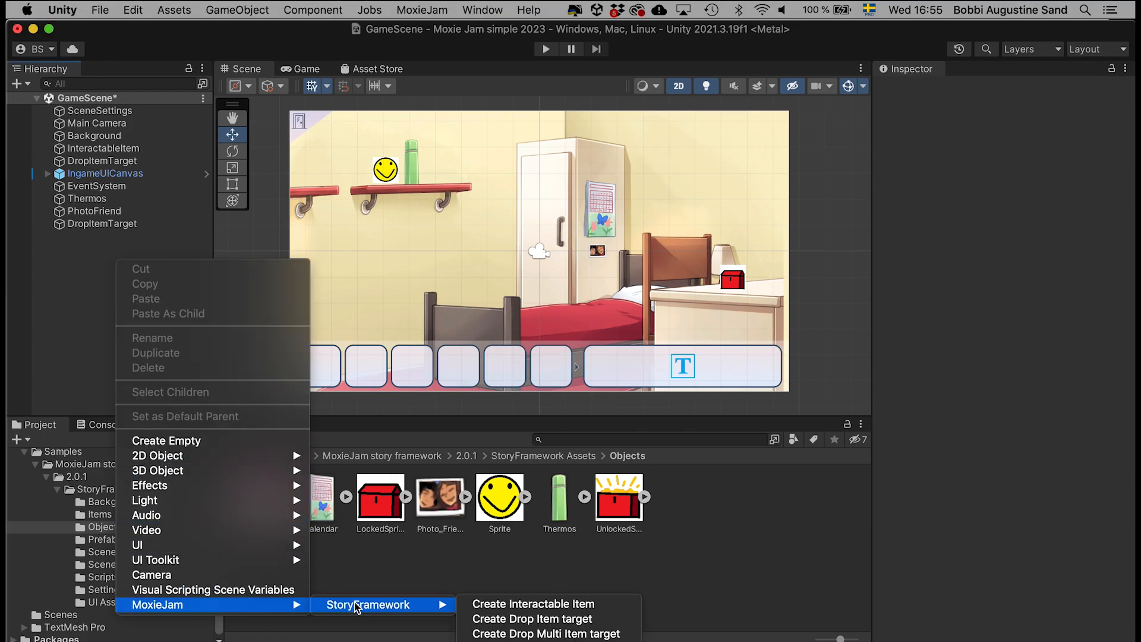
pyautogui.click(491, 605)
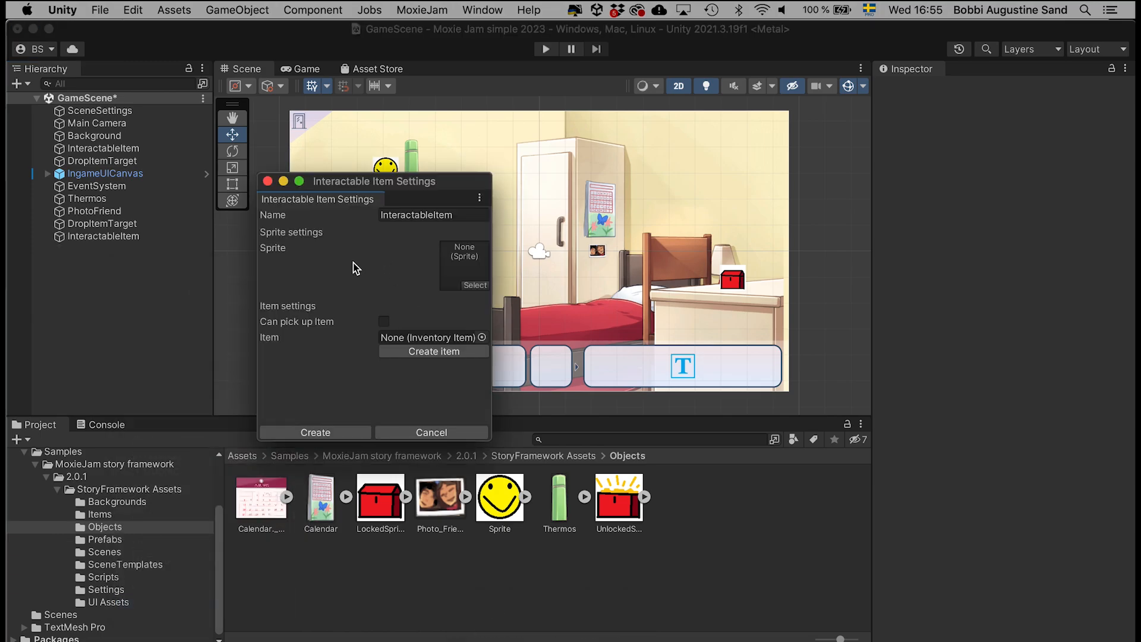
pyautogui.click(458, 214)
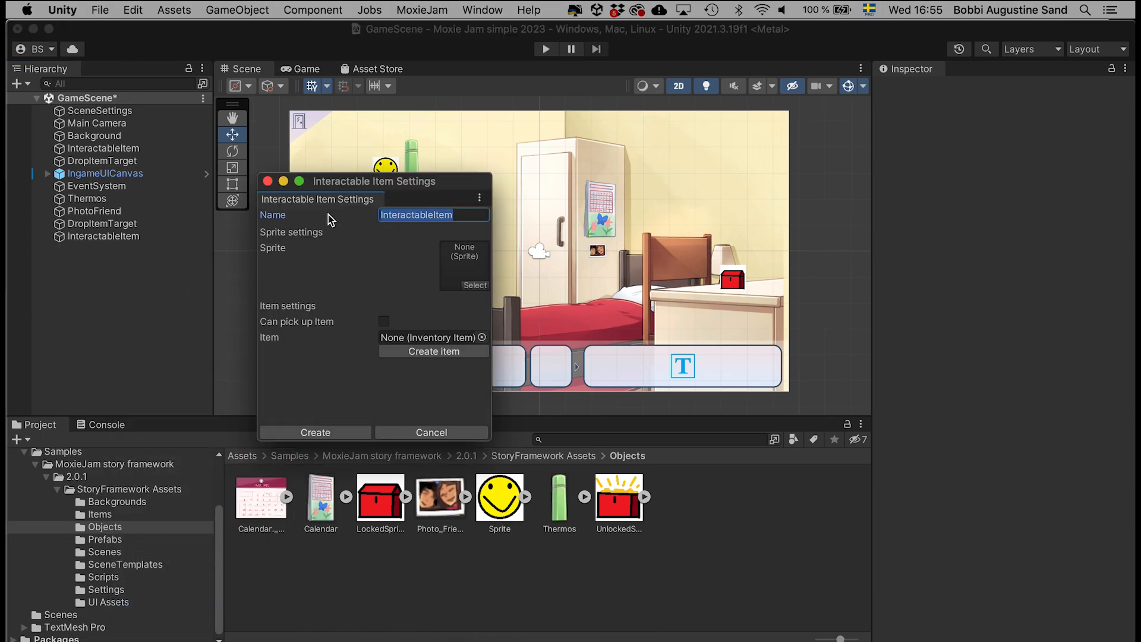
pyautogui.write('CalendarCloseup')
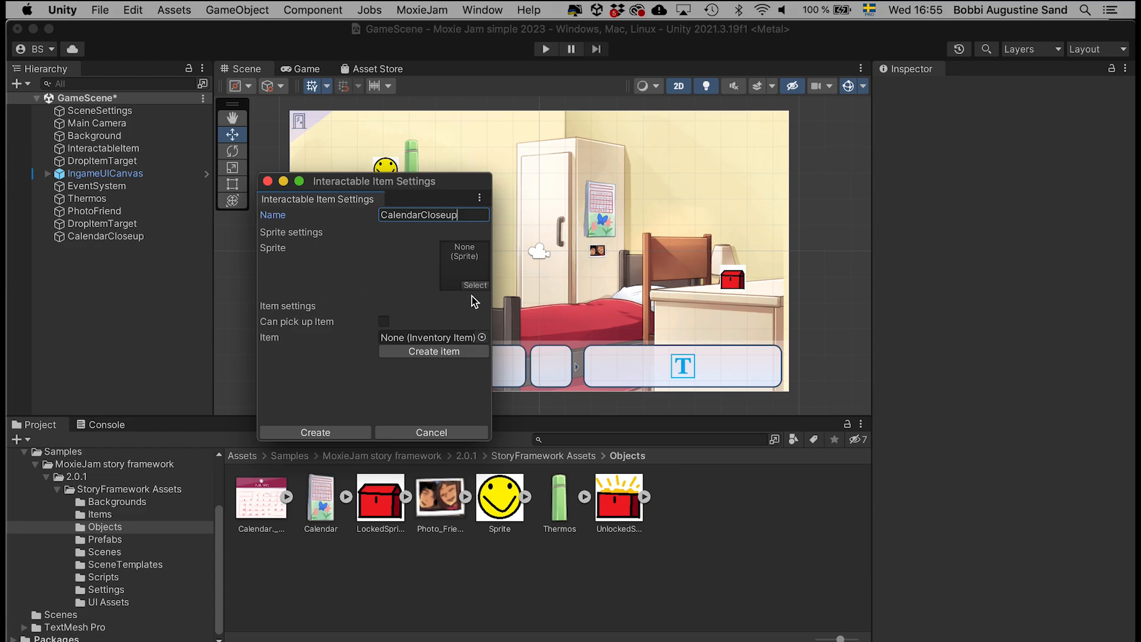
# Assign the Calendar._Closeup sprite to the new item, create it, and move it up to Y position 0.75
pyautogui.click(466, 265)
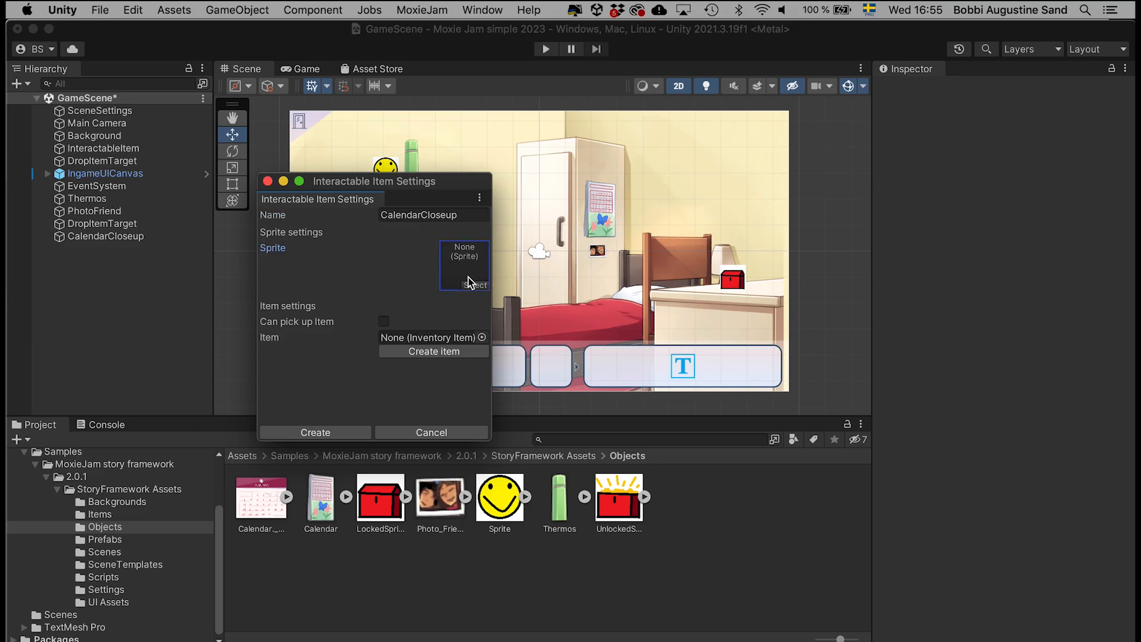
pyautogui.click(476, 286)
pyautogui.write('ca')
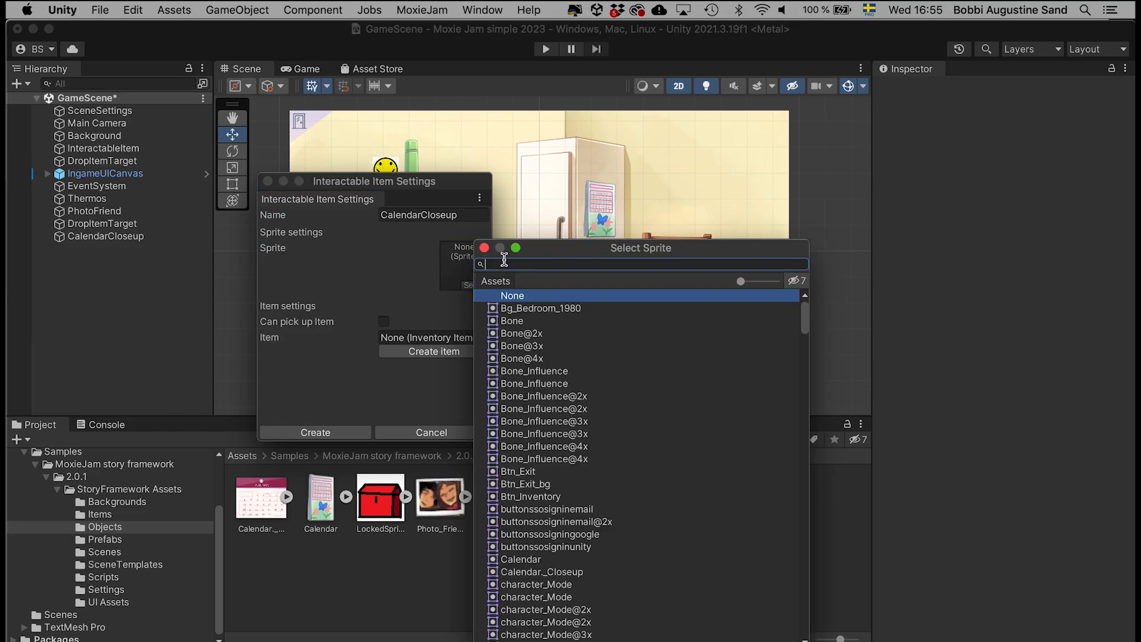
pyautogui.write('lendar')
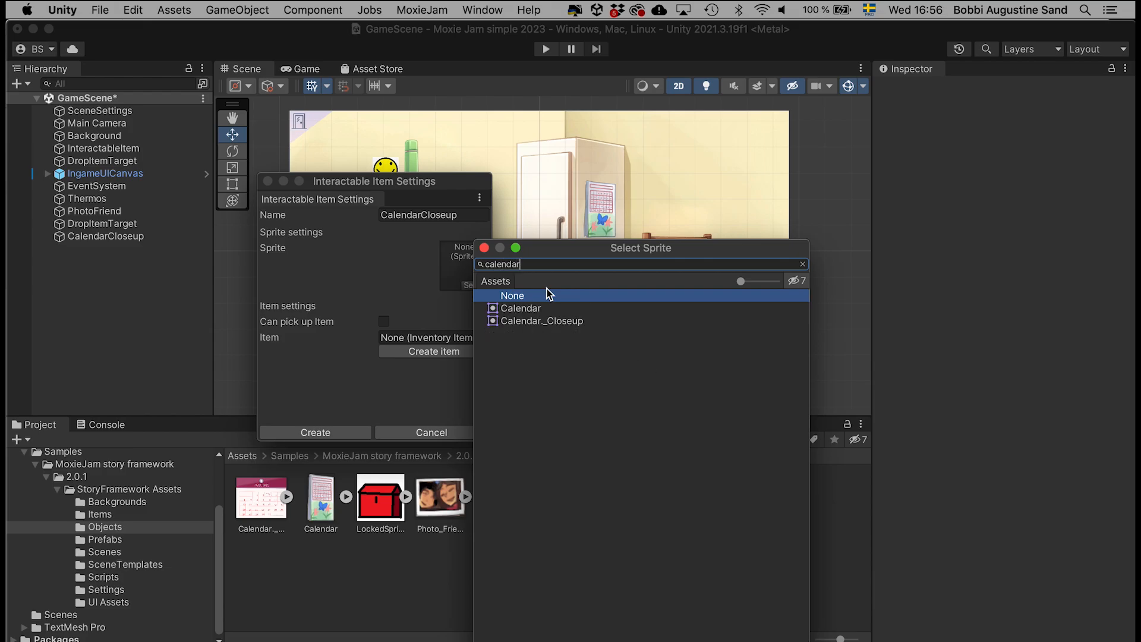
pyautogui.click(536, 321)
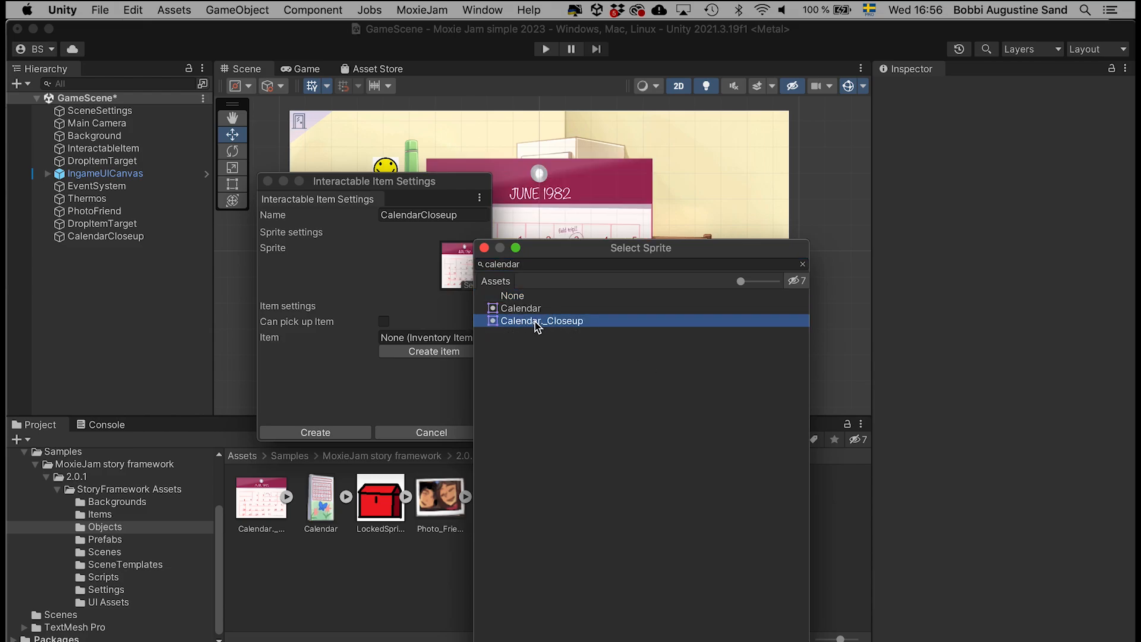
pyautogui.doubleClick(535, 323)
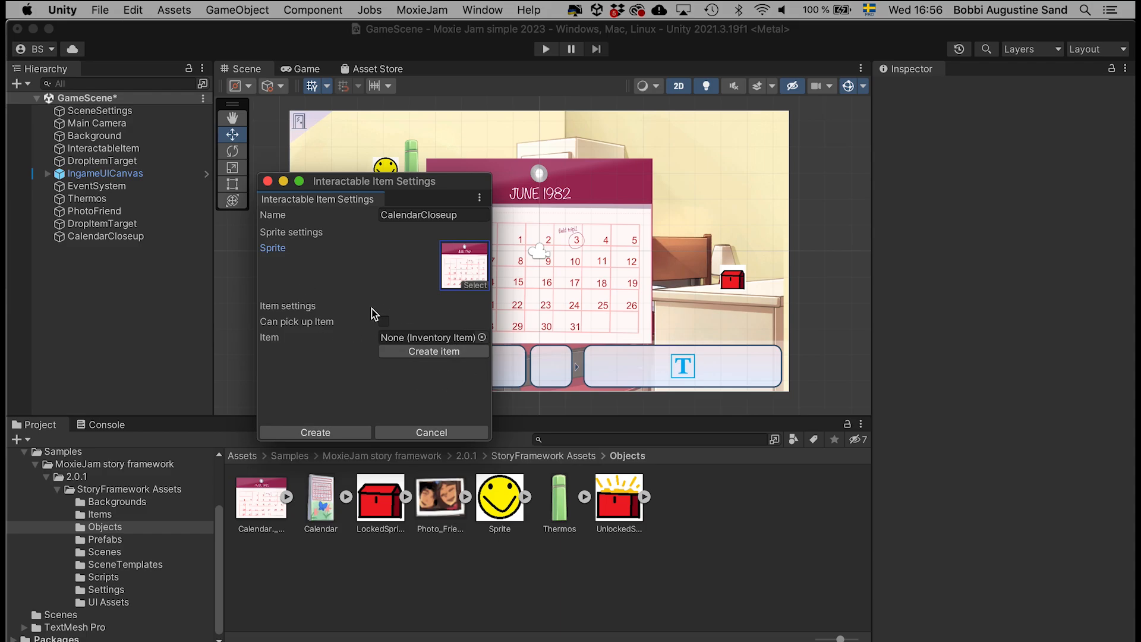
pyautogui.click(314, 433)
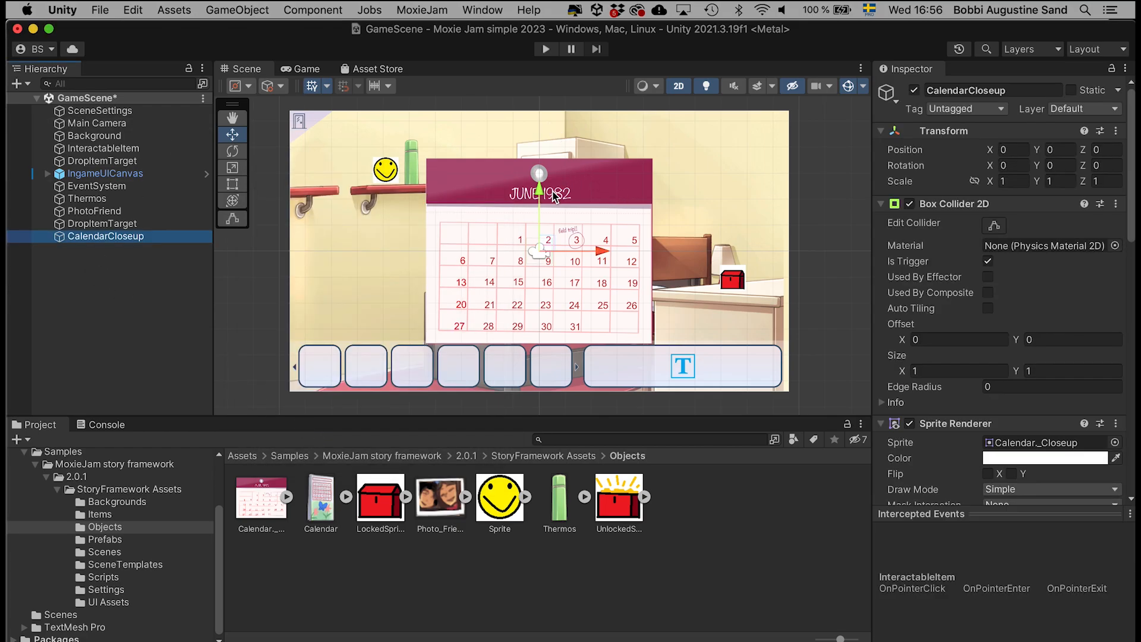
pyautogui.moveTo(539, 180); pyautogui.dragTo(541, 170)
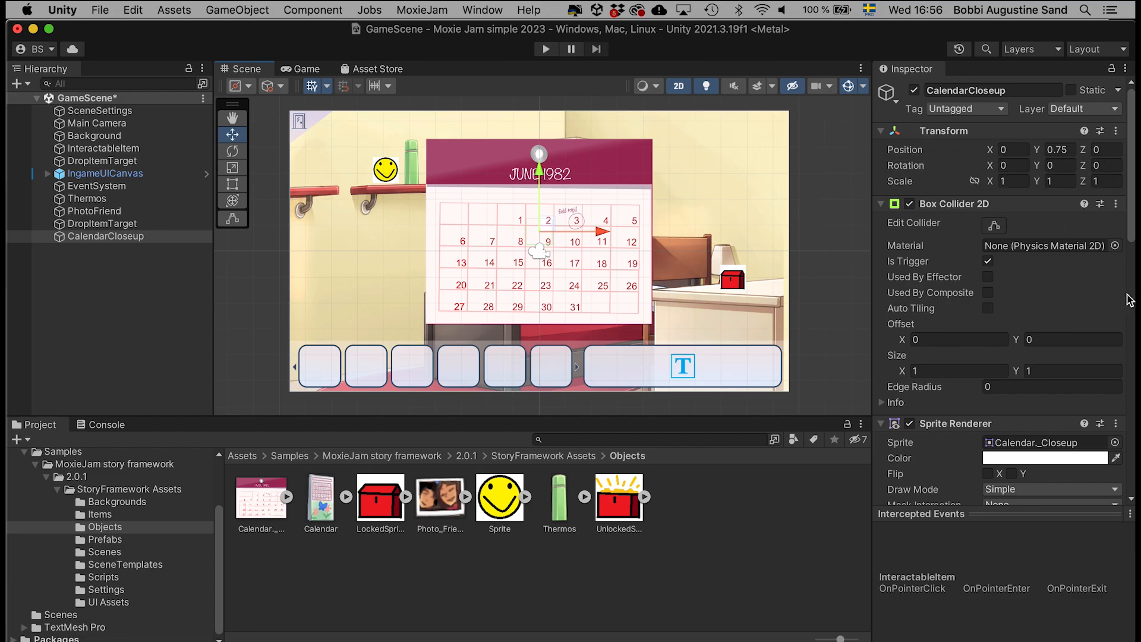
# Stretch CalendarCloseup's box collider to the edges of the calendar sprite, about 8.7 by 7.1 in size
pyautogui.scroll(-1, 1067, 274)
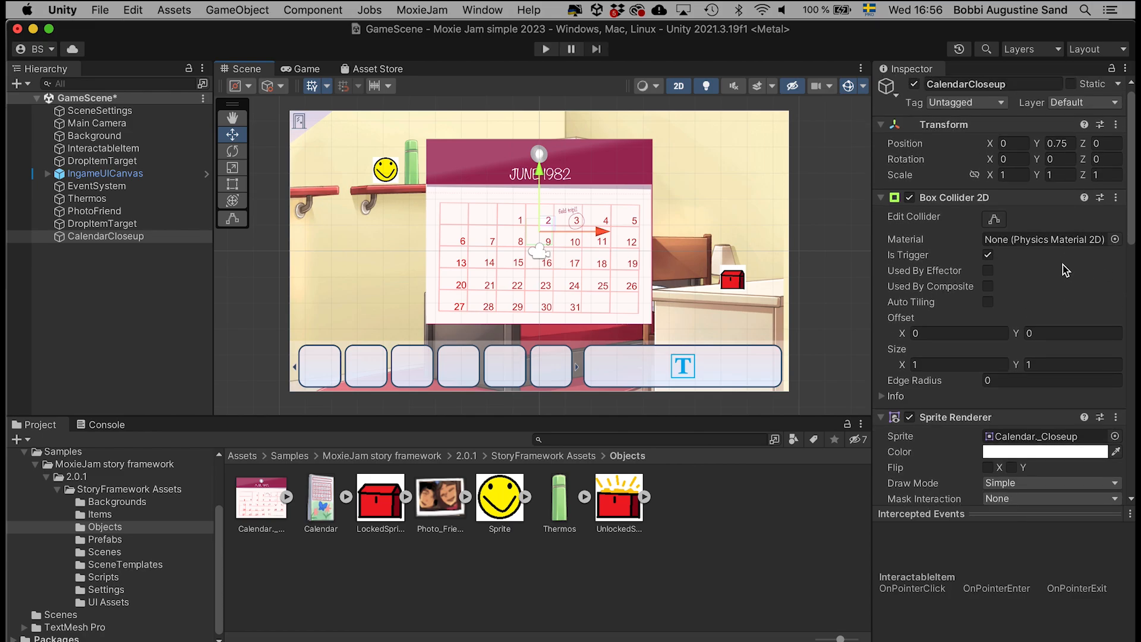
pyautogui.click(994, 220)
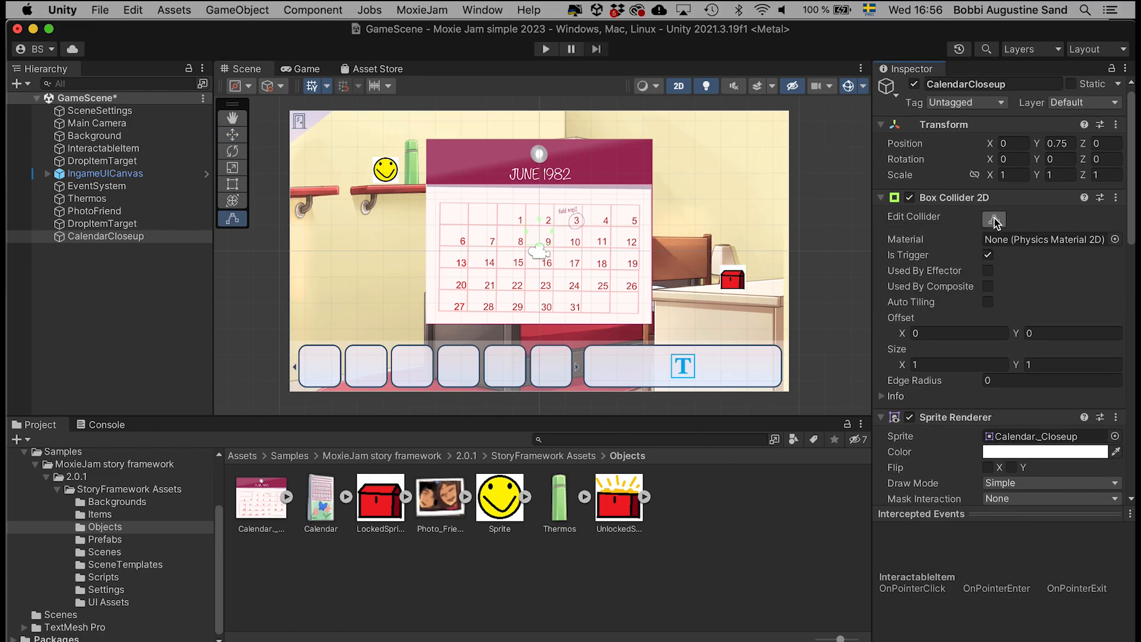
pyautogui.moveTo(540, 218); pyautogui.dragTo(538, 140)
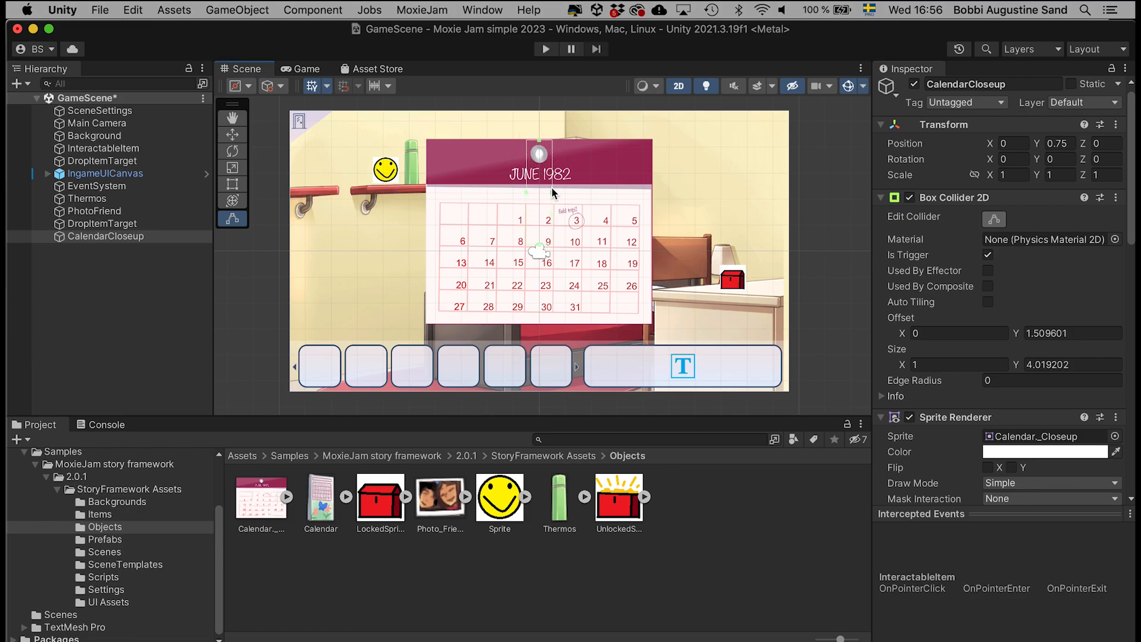
pyautogui.moveTo(554, 198); pyautogui.dragTo(654, 211)
pyautogui.moveTo(527, 196); pyautogui.dragTo(426, 205)
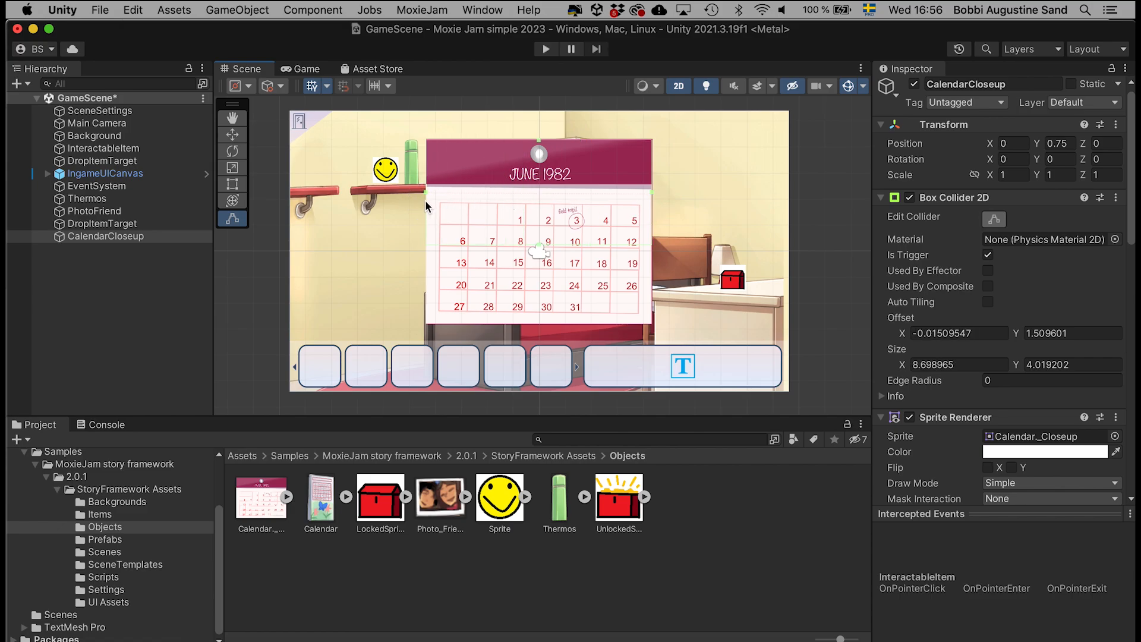
pyautogui.moveTo(538, 245); pyautogui.dragTo(542, 328)
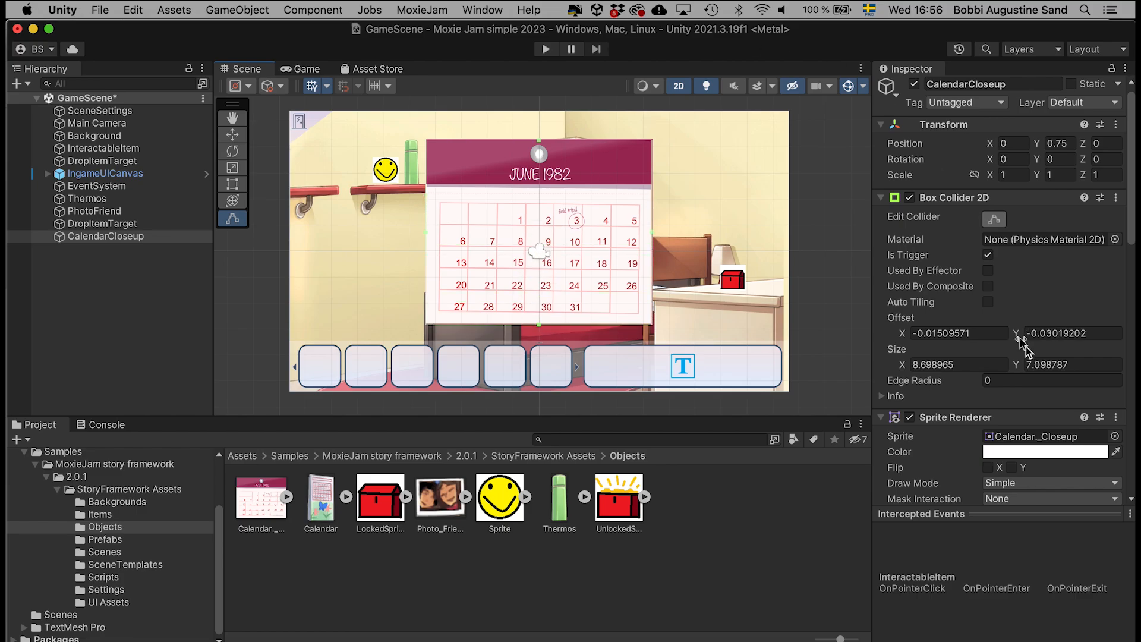
# Turn off Active On Start in CalendarCloseup's Persistent Object component
pyautogui.scroll(-5, 1061, 277)
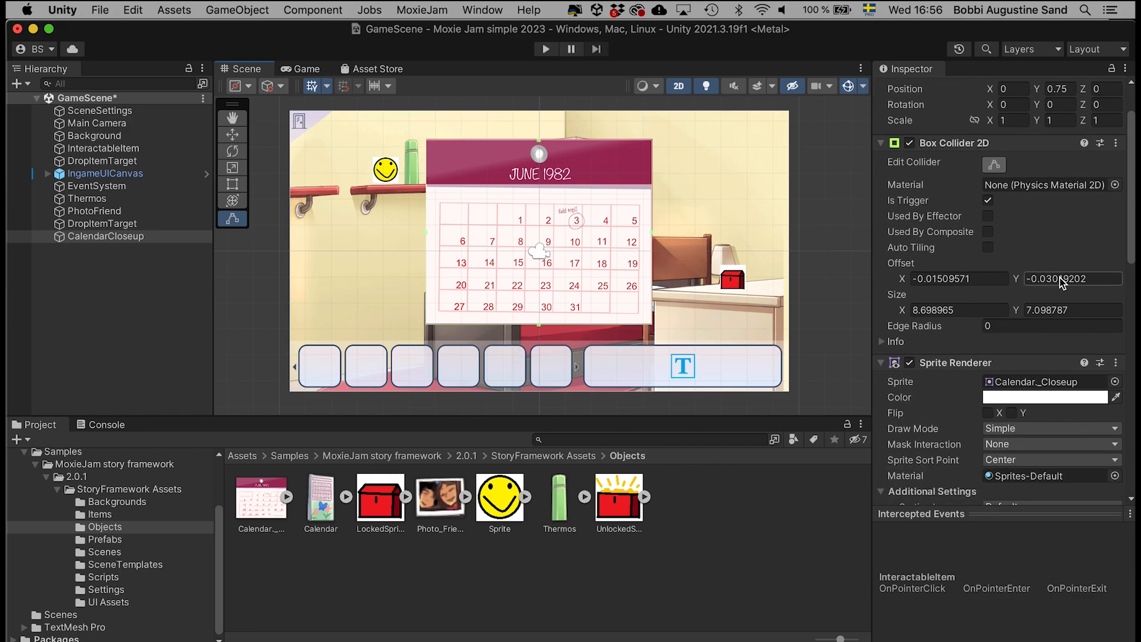
pyautogui.scroll(-1, 1061, 277)
pyautogui.scroll(-5, 957, 239)
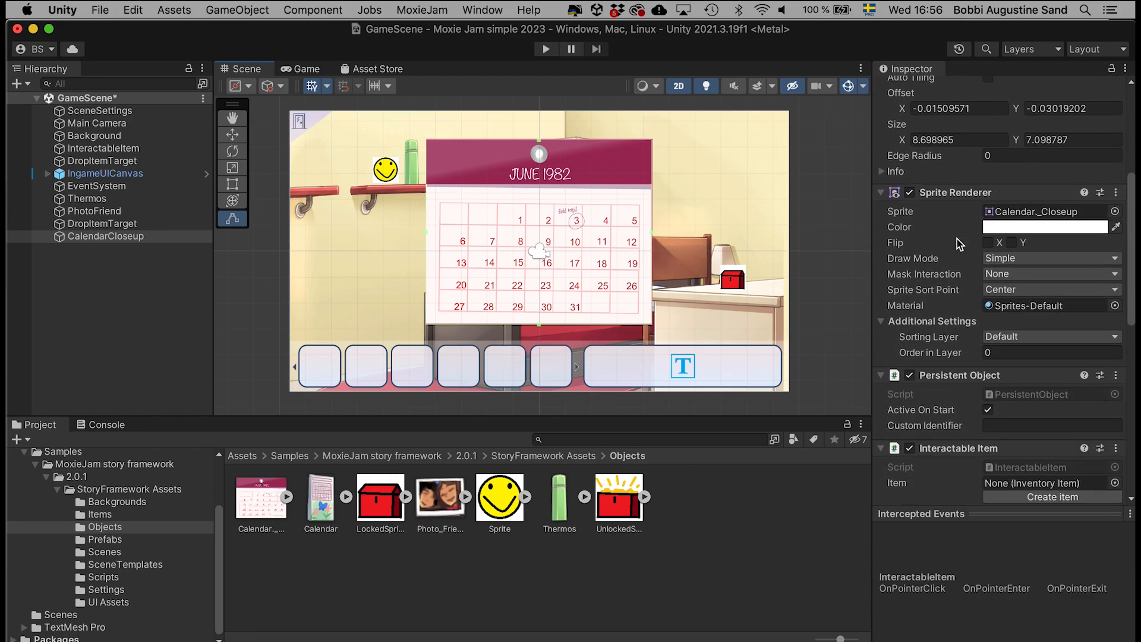
pyautogui.scroll(-10, 1025, 194)
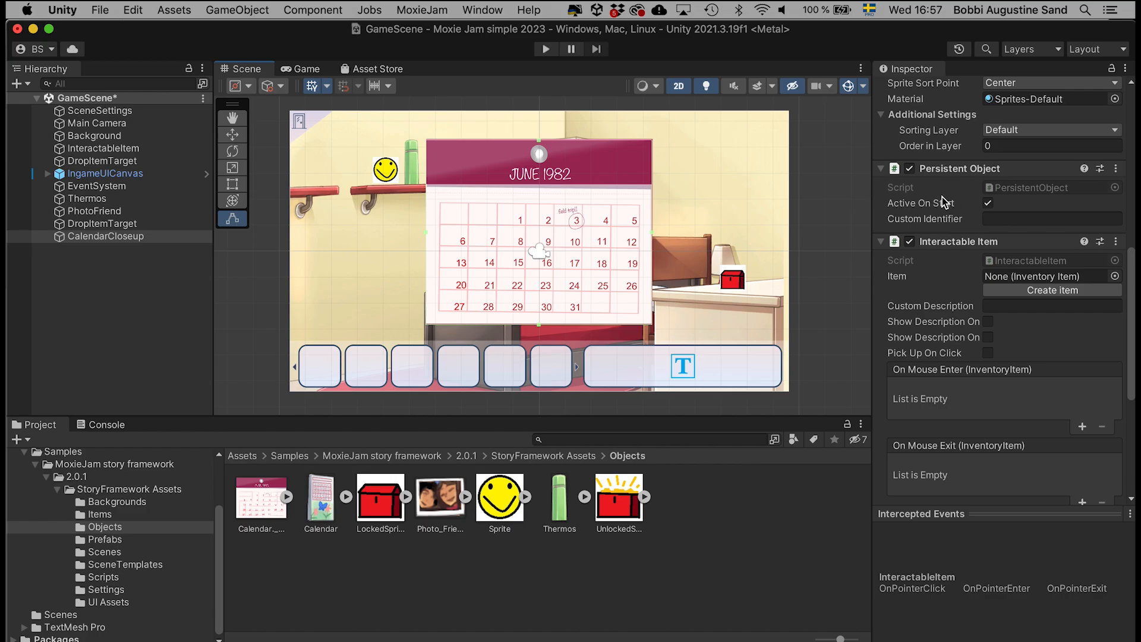
pyautogui.click(988, 204)
# Set CalendarCloseup's custom description to "Is that the day they're going to meet?" and have it show on mouse over
pyautogui.scroll(-3, 951, 193)
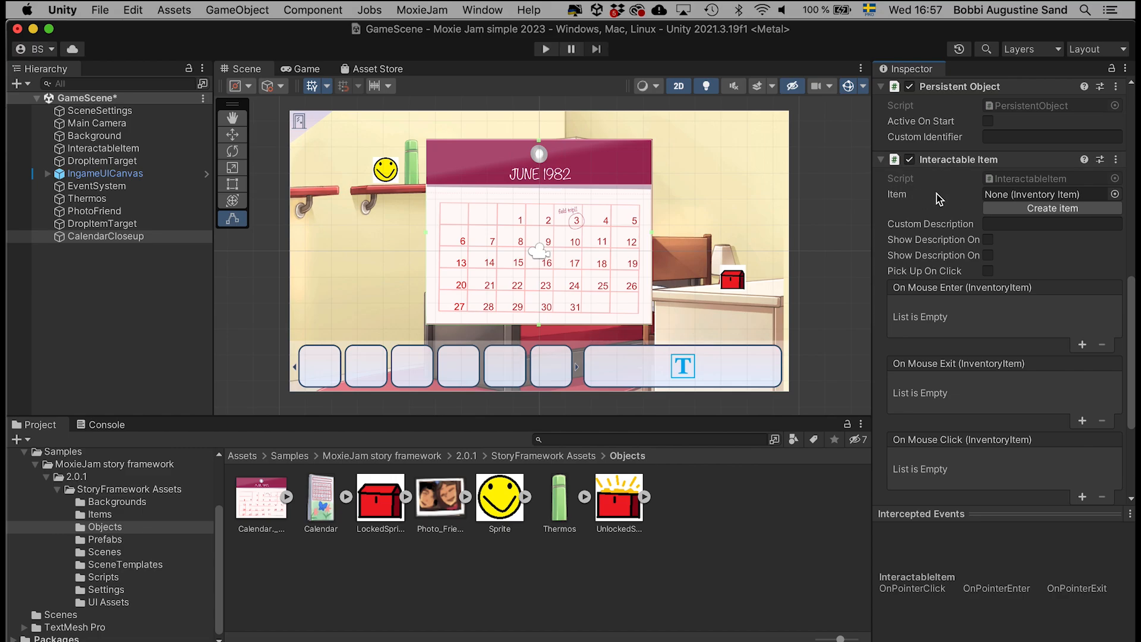
pyautogui.scroll(-1, 937, 194)
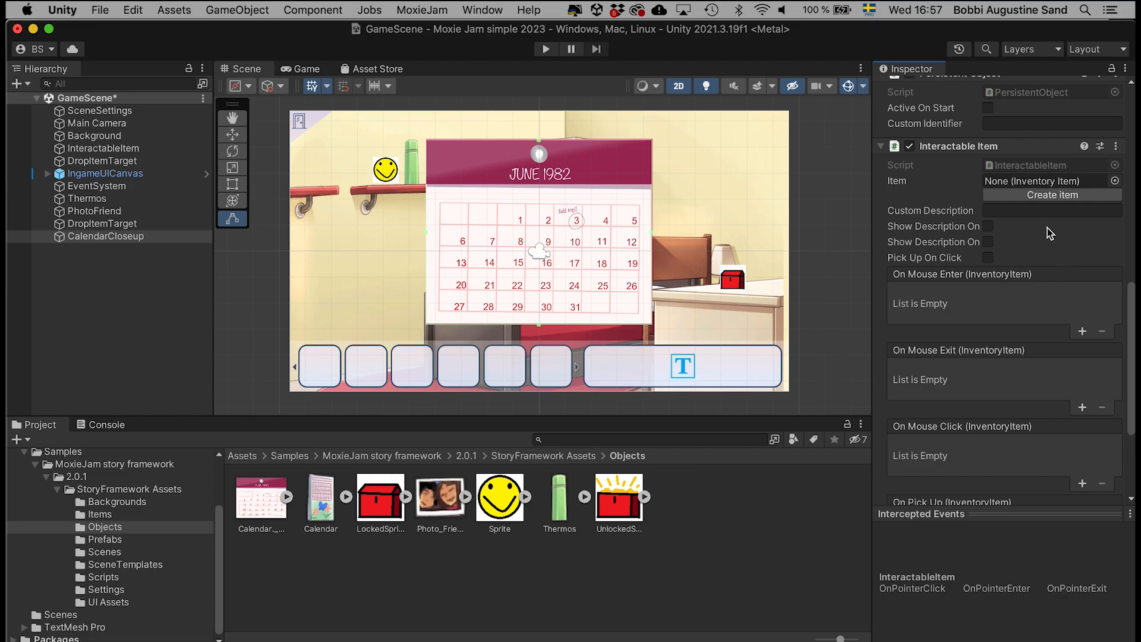
pyautogui.scroll(-2, 1049, 232)
pyautogui.click(989, 187)
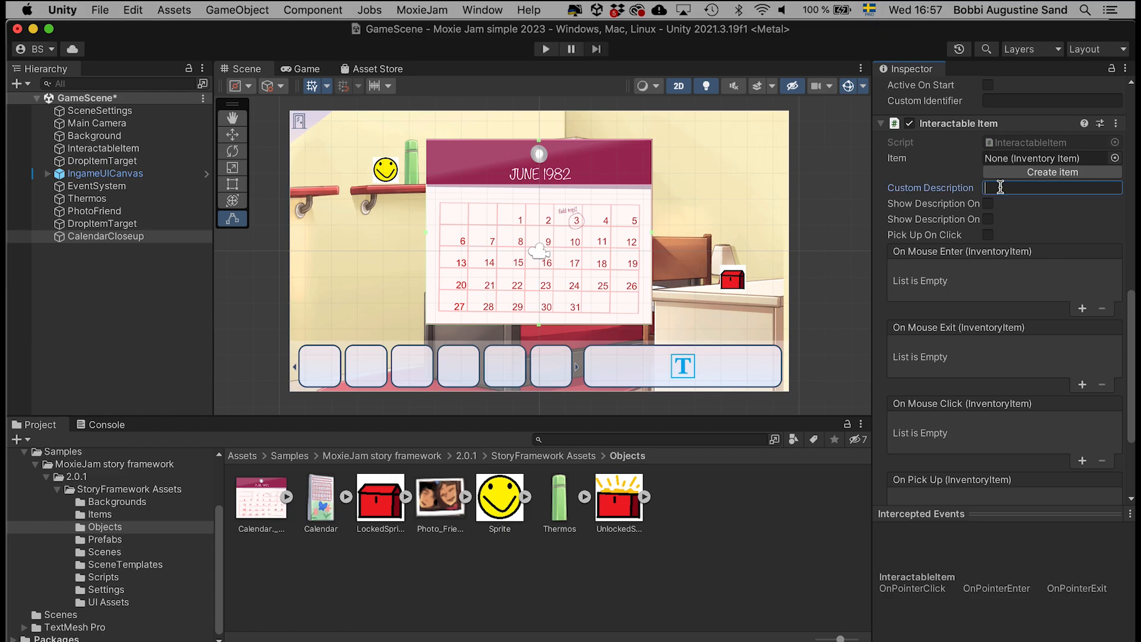
pyautogui.write('Is ')
pyautogui.write('that the ')
pyautogui.write('day the')
pyautogui.write("y're going t")
pyautogui.write('o meet?')
pyautogui.moveTo(872, 215); pyautogui.dragTo(801, 224)
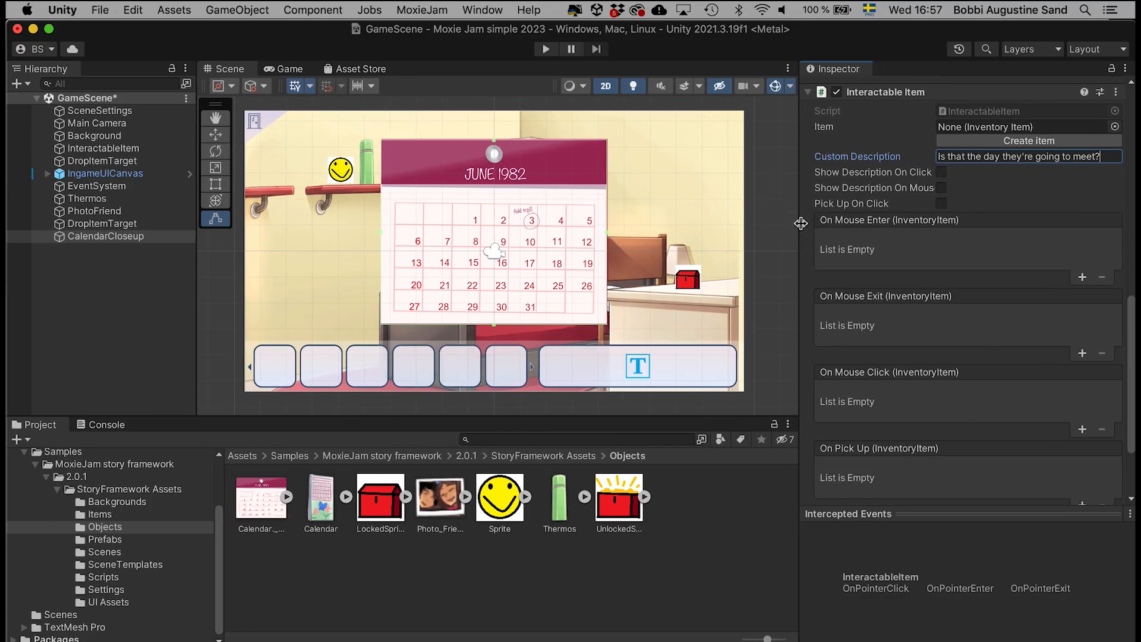
pyautogui.click(942, 188)
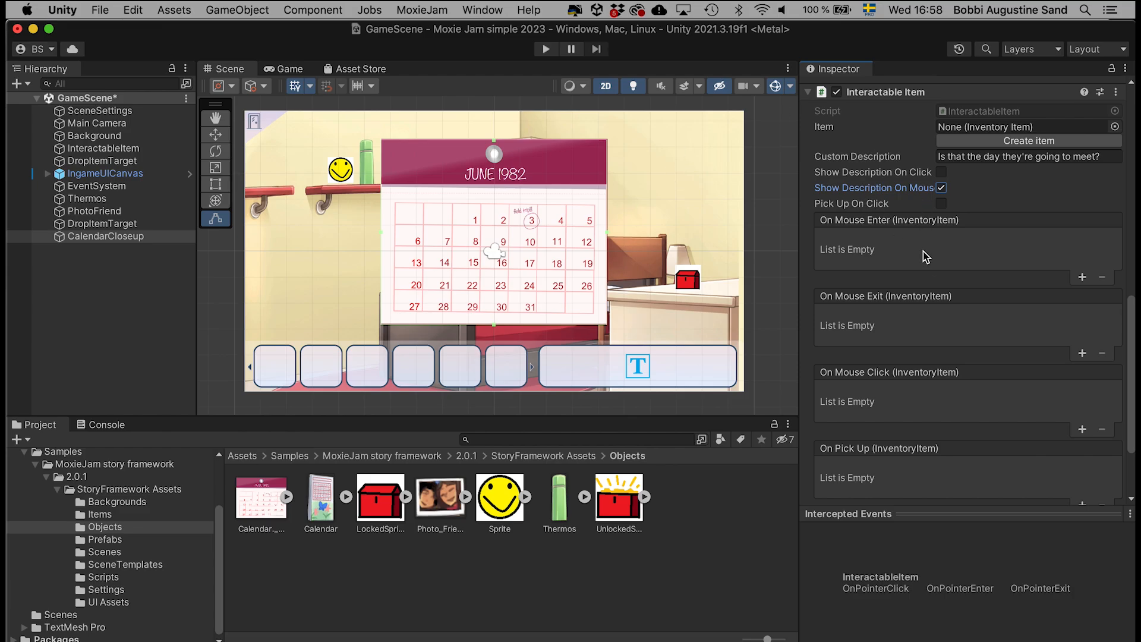
# Add an On Mouse Click event to CalendarCloseup that calls GameObject.SetActive on itself with the value unchecked
pyautogui.scroll(-3, 919, 248)
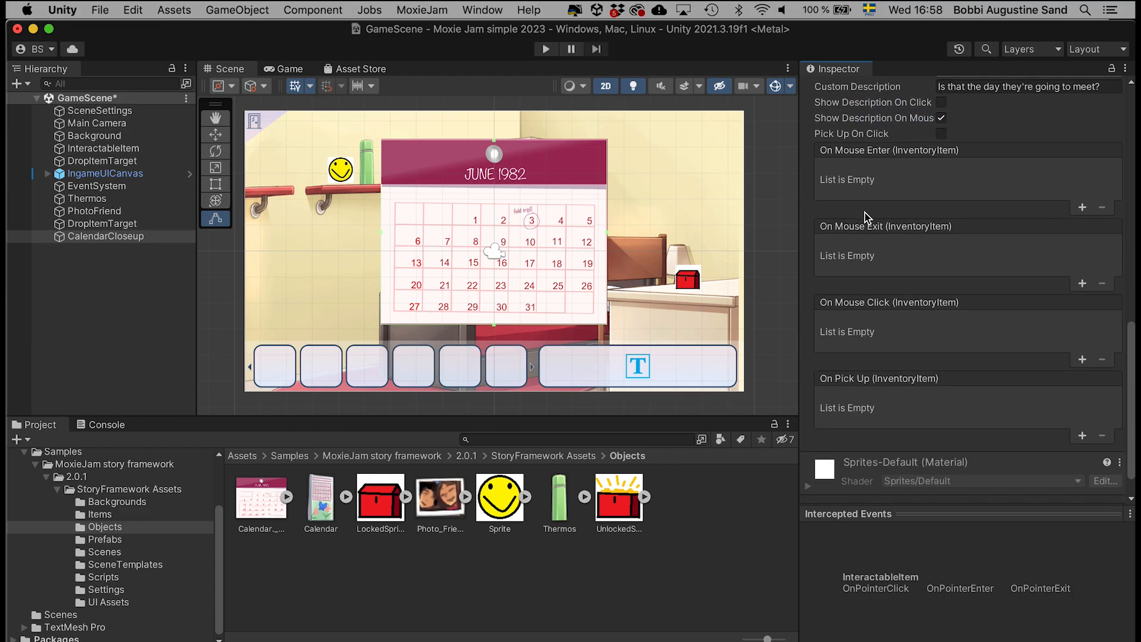
pyautogui.scroll(-2, 864, 212)
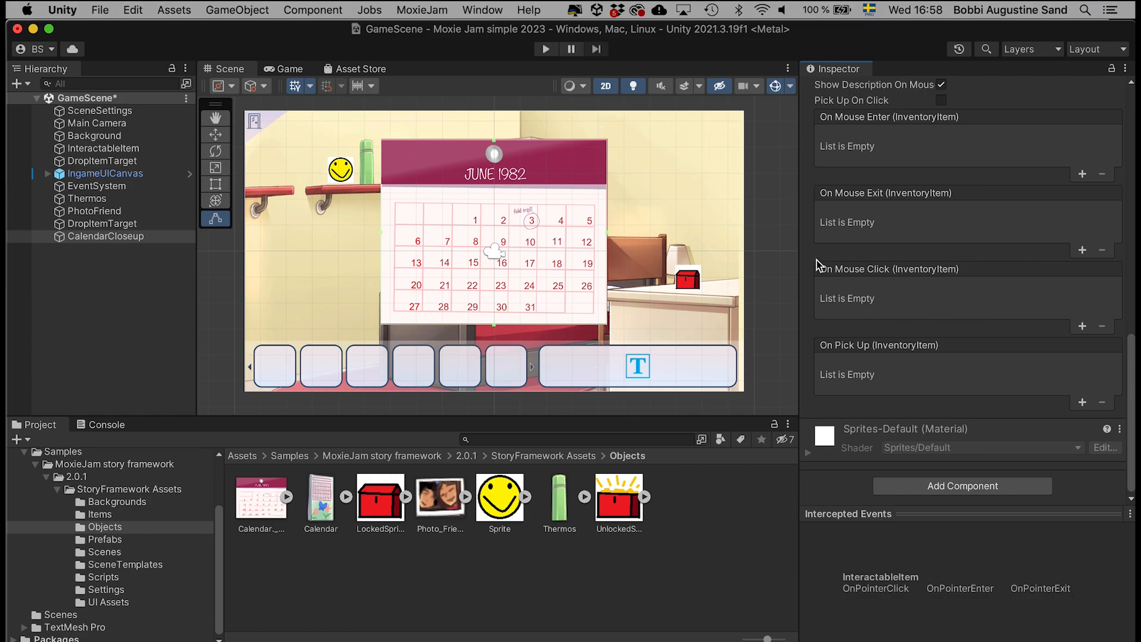
pyautogui.click(1083, 327)
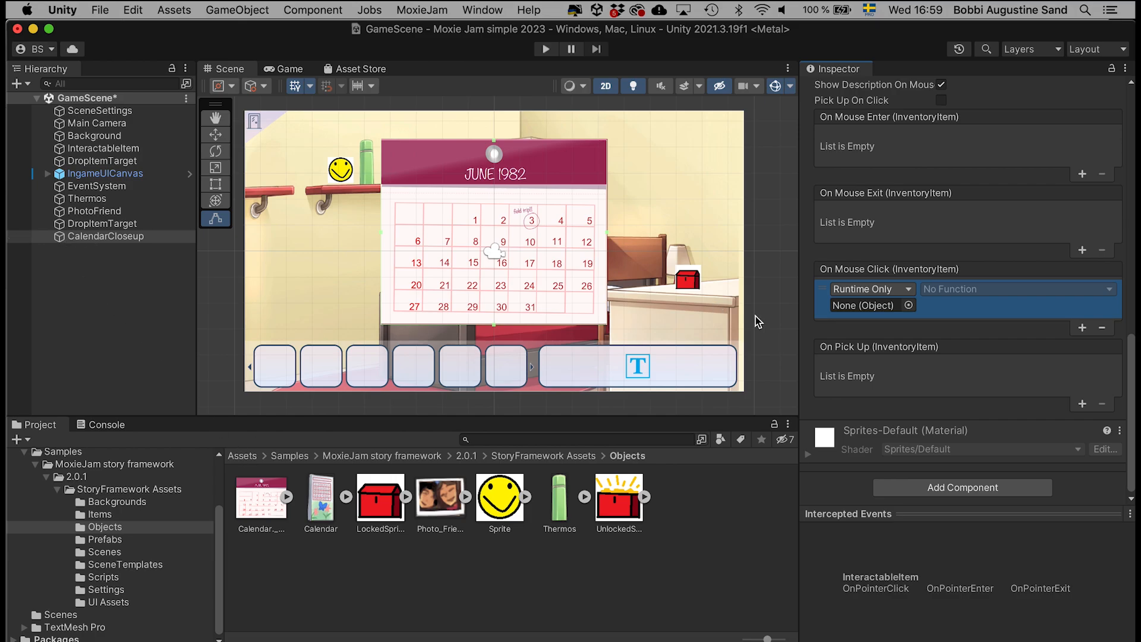
pyautogui.moveTo(76, 237); pyautogui.dragTo(850, 310)
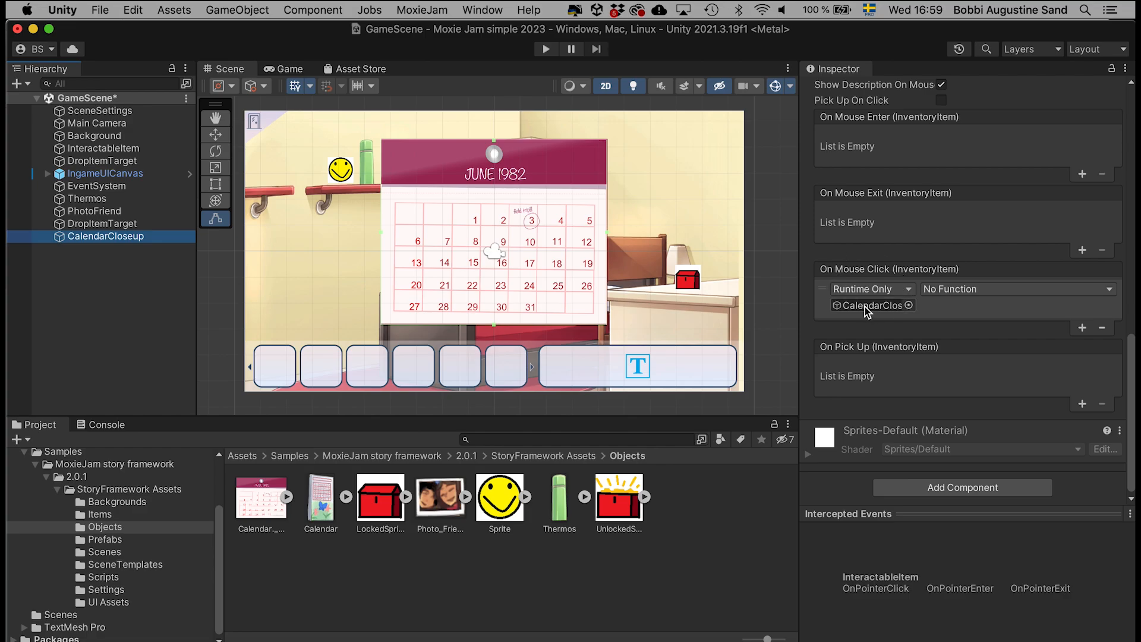
pyautogui.click(944, 291)
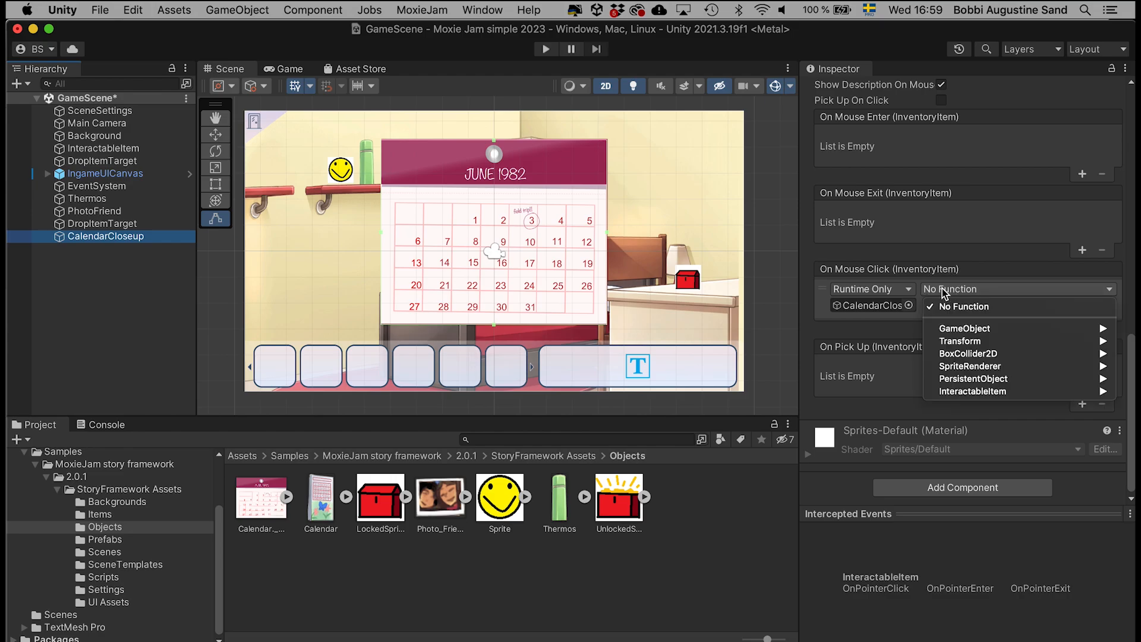
pyautogui.moveTo(961, 334)
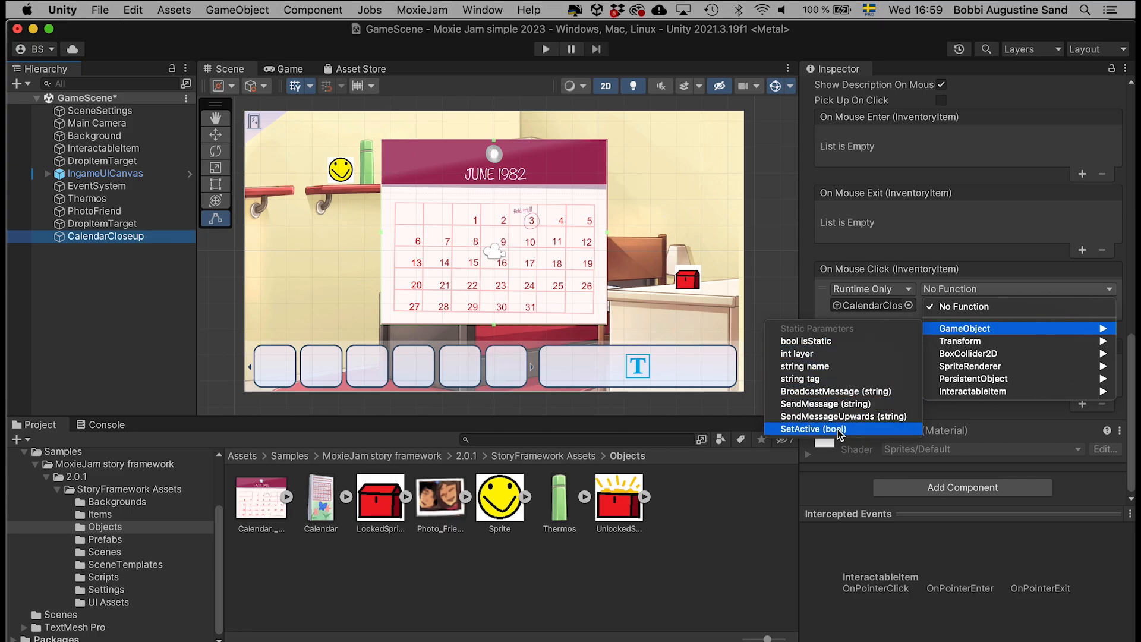
pyautogui.click(791, 429)
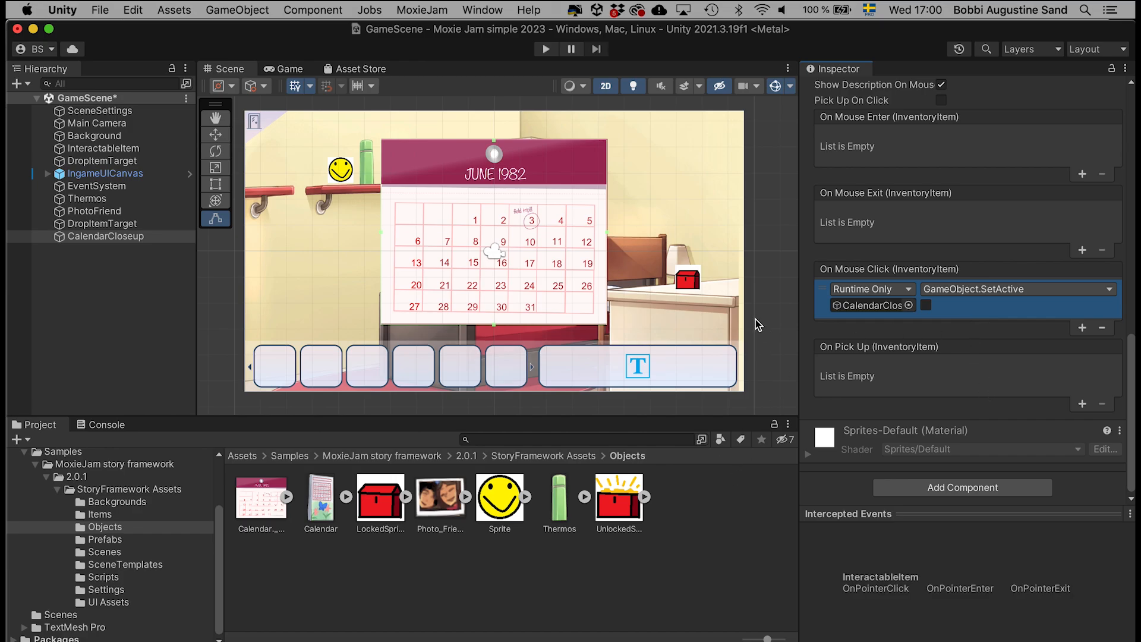
# Deselect CalendarCloseup and save the GameScene
pyautogui.scroll(10, 1009, 403)
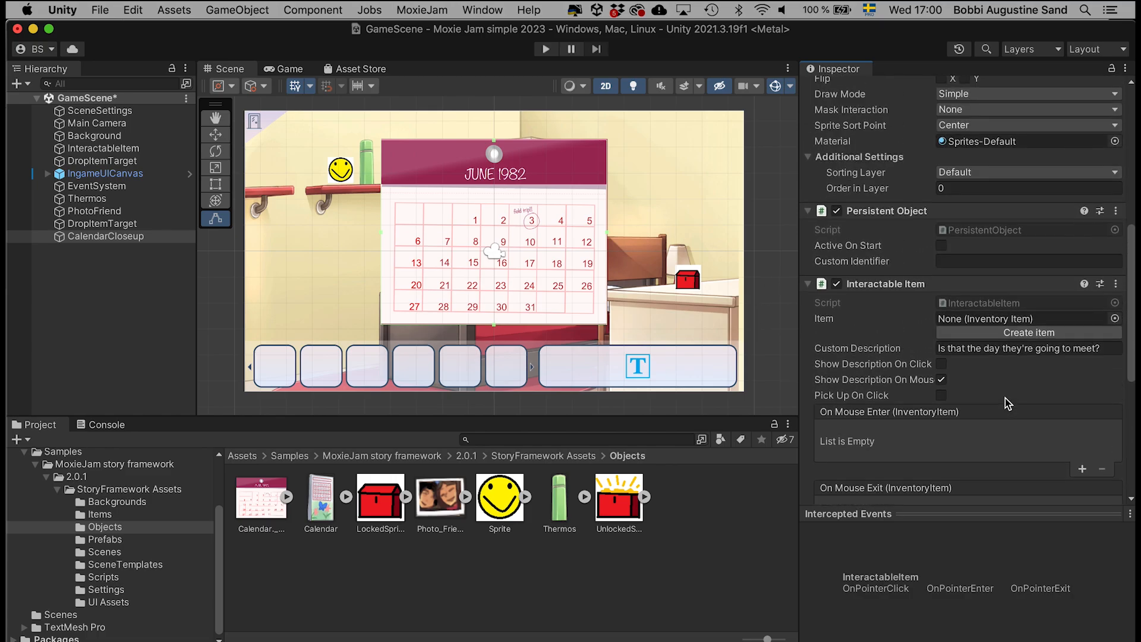
pyautogui.scroll(4, 1009, 403)
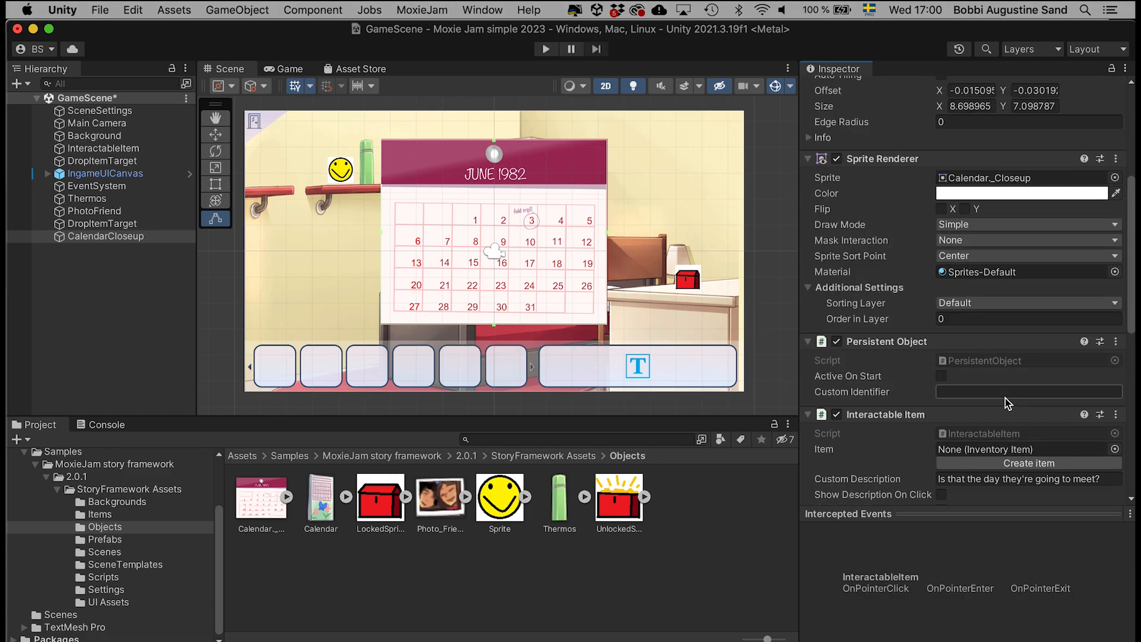
pyautogui.click(769, 199)
pyautogui.press('super+s')
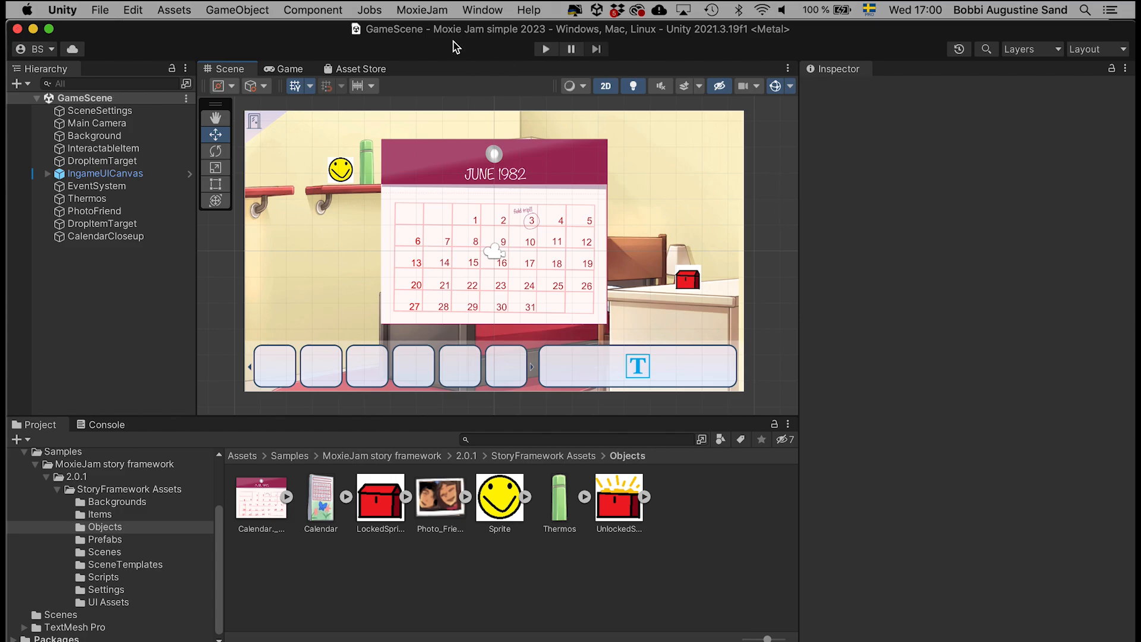
# Play-test the game by picking up the friend photo and dropping it on the wall calendar, then stop playback
pyautogui.click(546, 50)
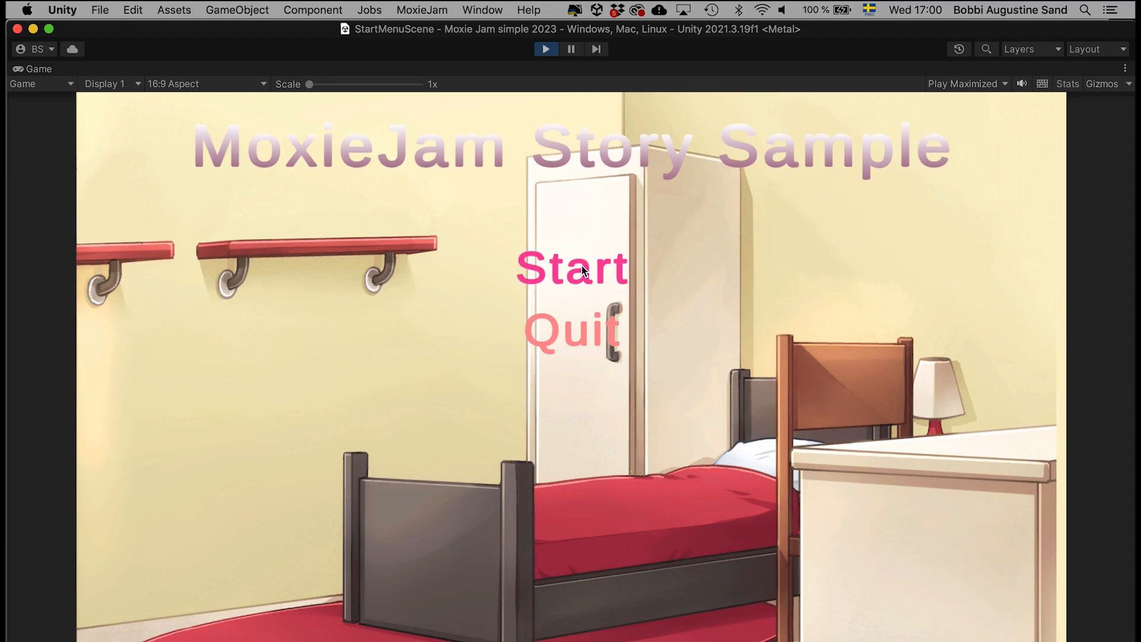
pyautogui.click(581, 265)
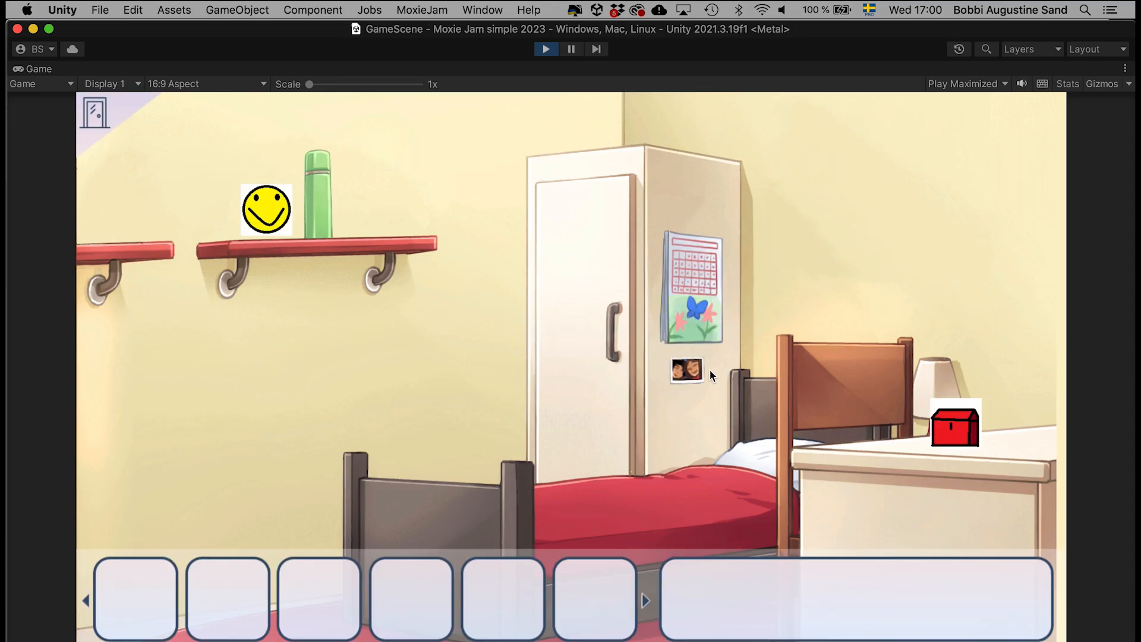
pyautogui.click(690, 375)
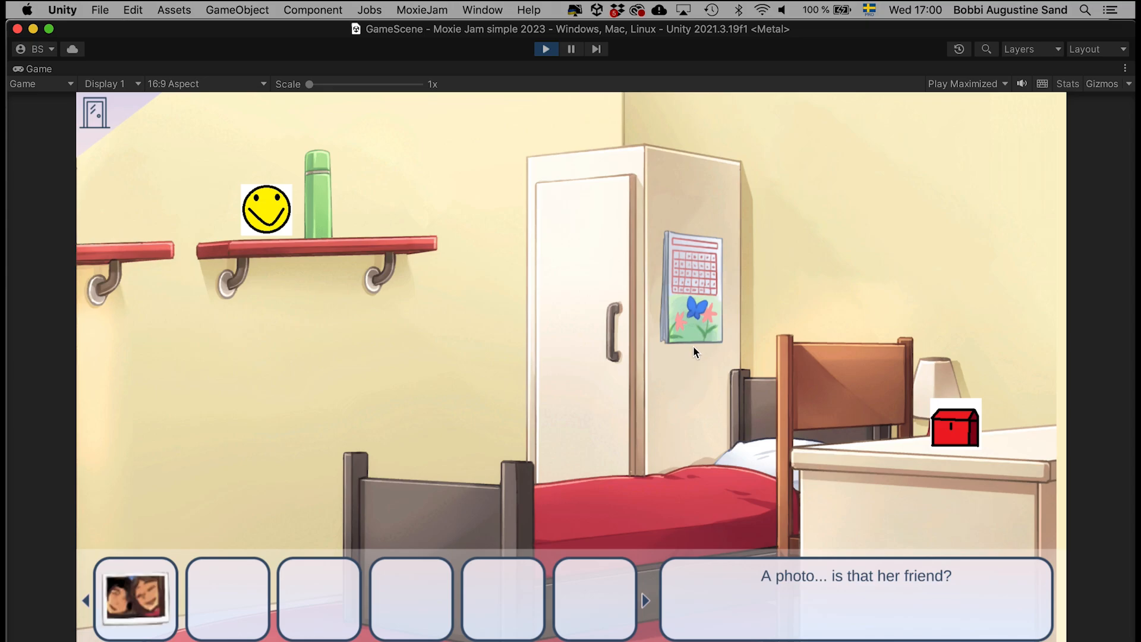
pyautogui.moveTo(151, 597); pyautogui.dragTo(703, 278)
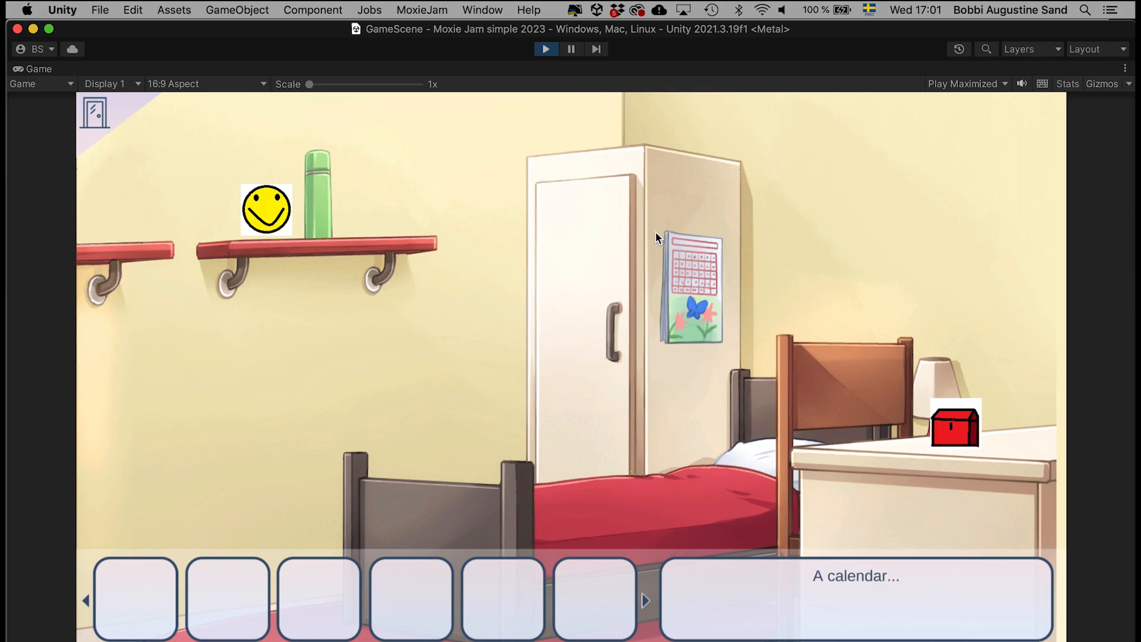
pyautogui.click(544, 49)
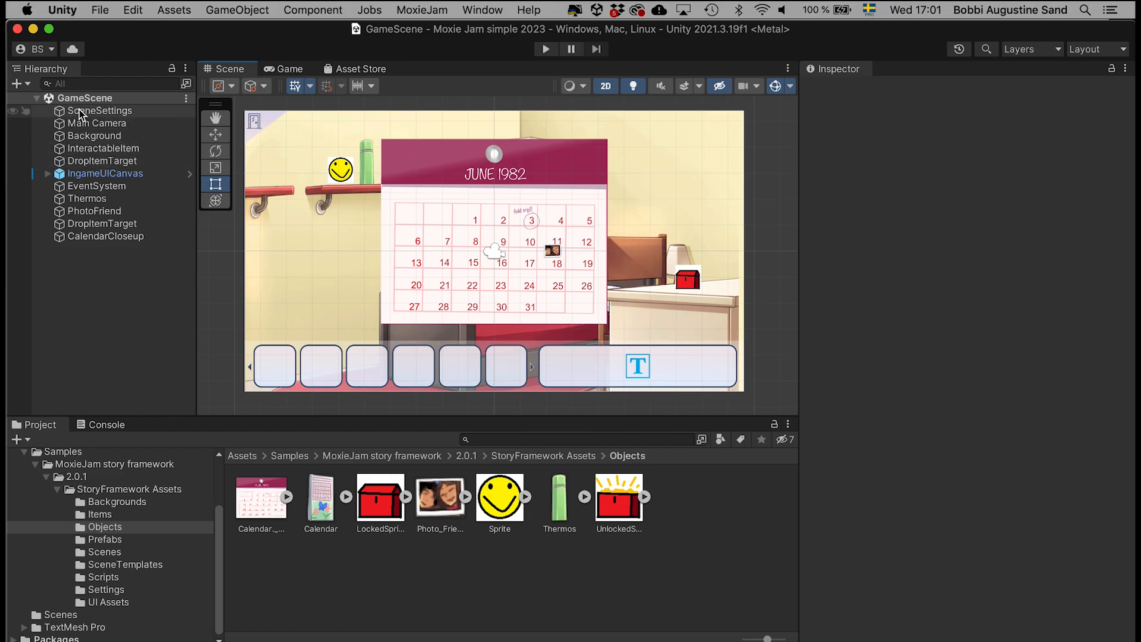
# Rename the calendar's DropItemTarget object to CalenderTarget
pyautogui.click(75, 224)
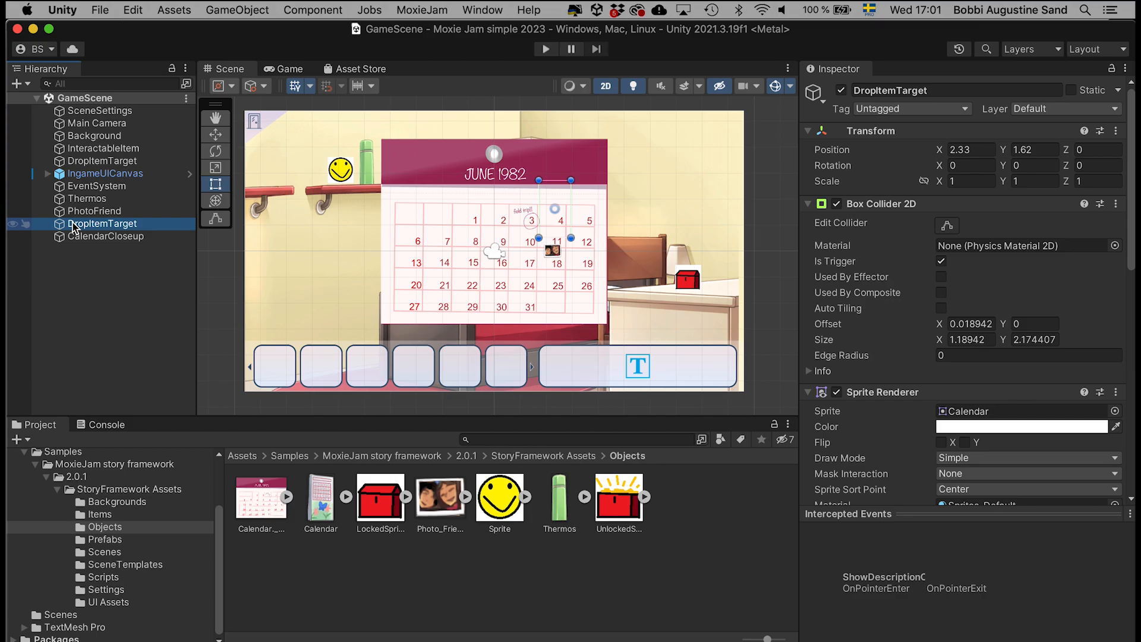
pyautogui.click(75, 226)
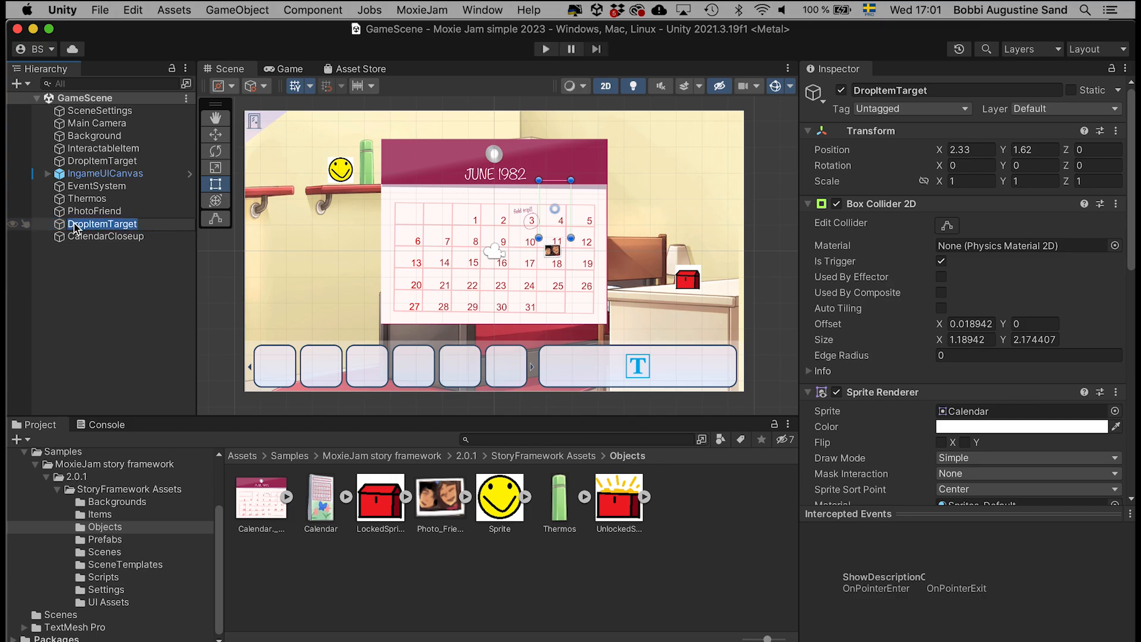
pyautogui.write('Calenda')
pyautogui.press('BackSpace')
pyautogui.write('erTarget')
pyautogui.press('Return')
pyautogui.click(122, 293)
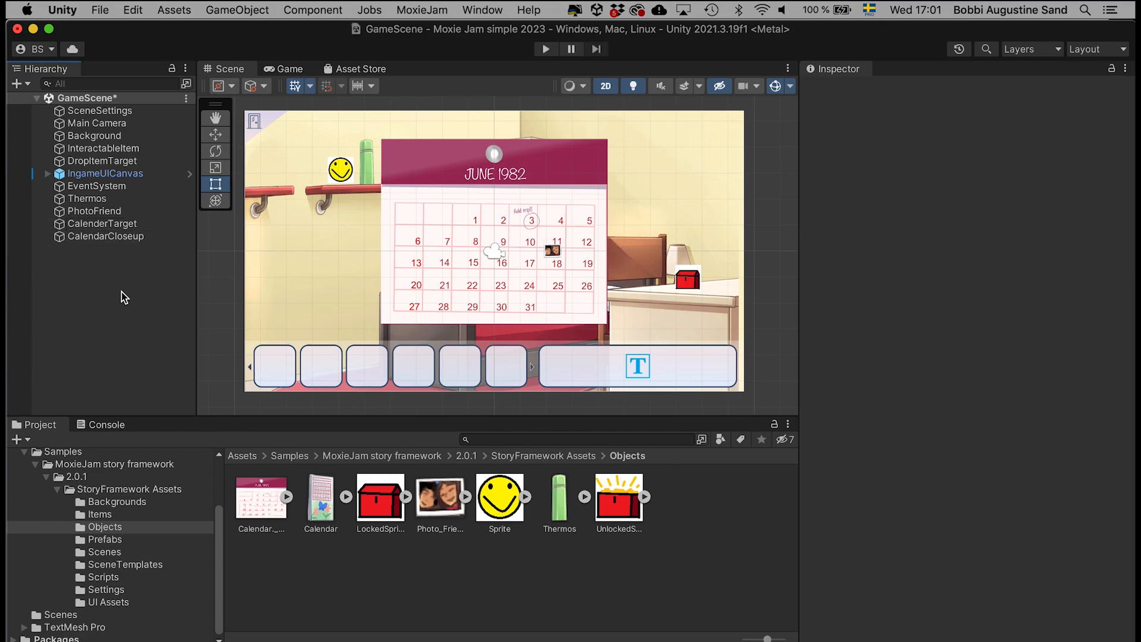
# Assign CalendarCloseup as the target object of CalenderTarget's On Item Accepted event
pyautogui.click(124, 222)
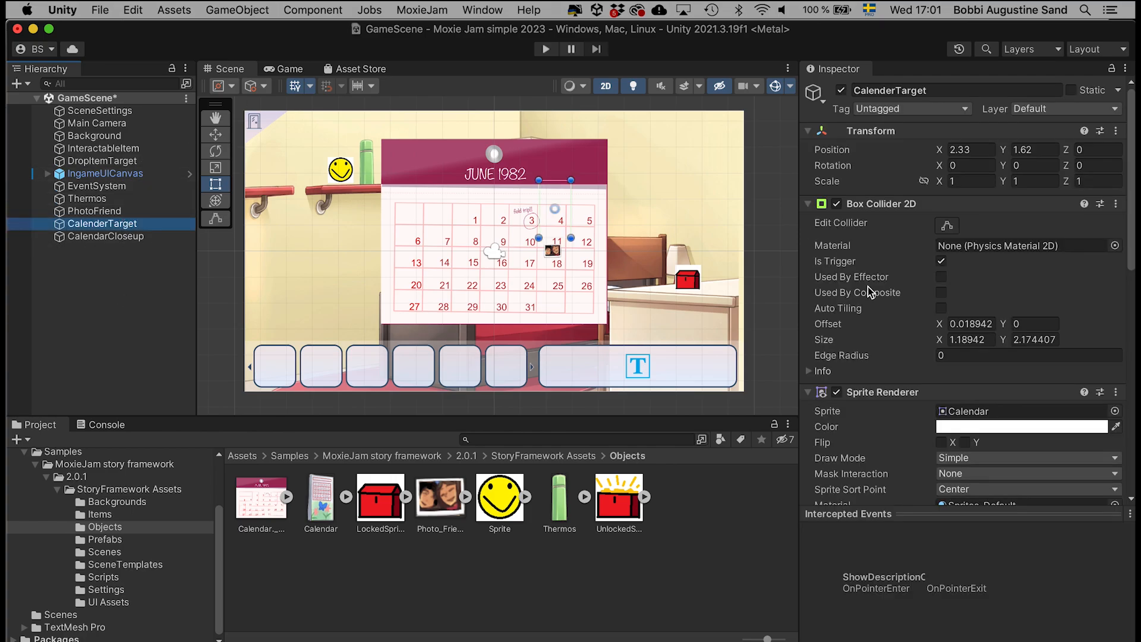
pyautogui.scroll(-5, 881, 255)
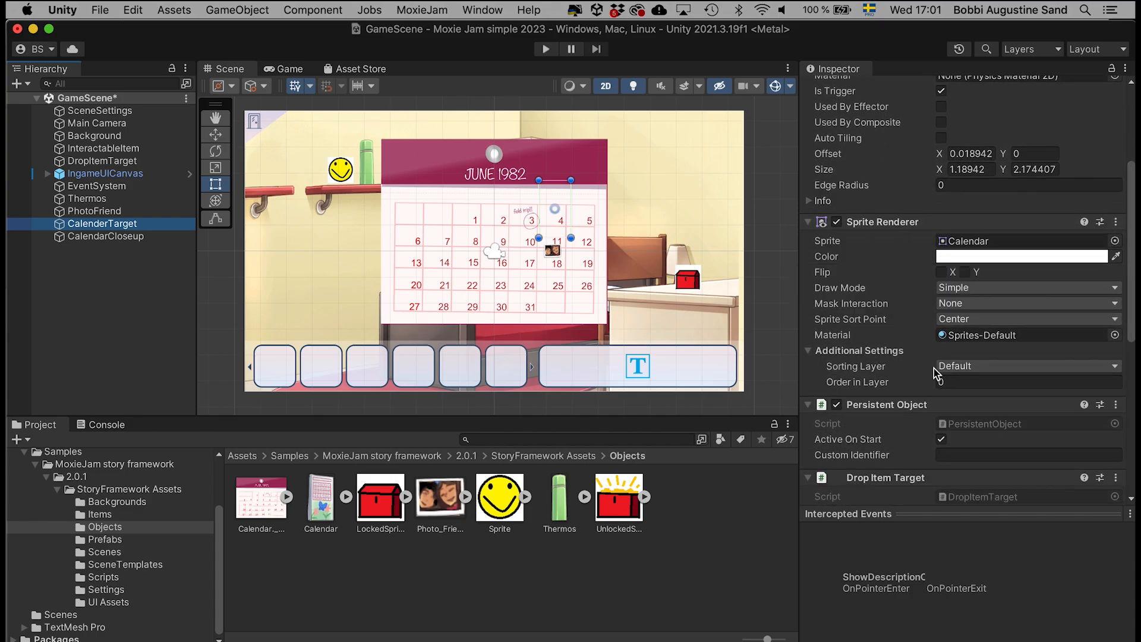
pyautogui.scroll(5, 897, 319)
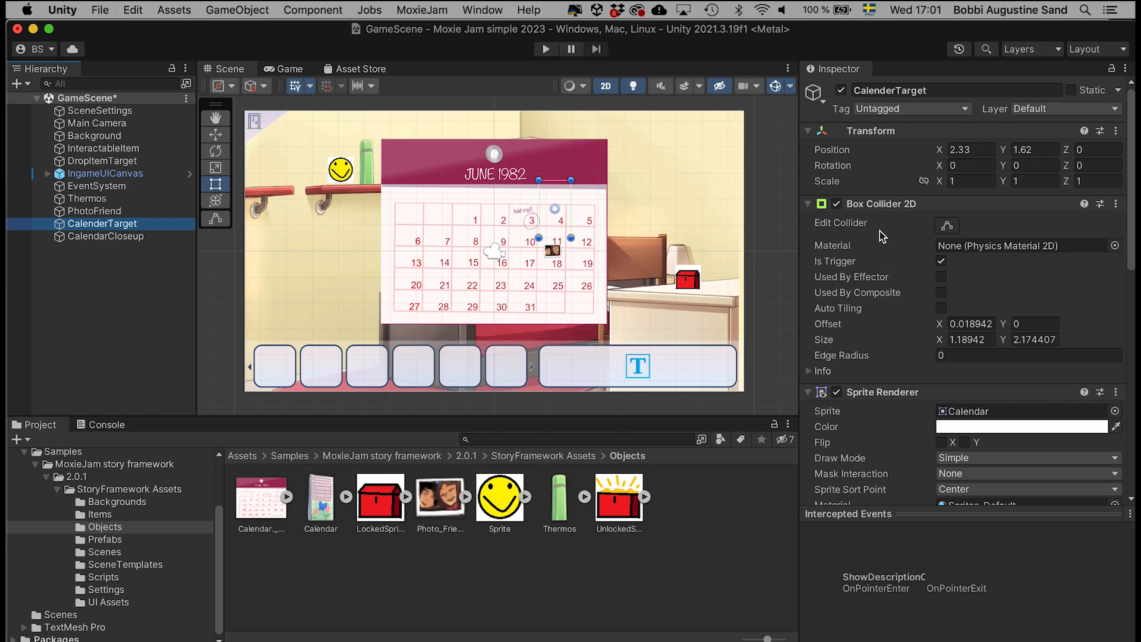
pyautogui.scroll(-3, 880, 230)
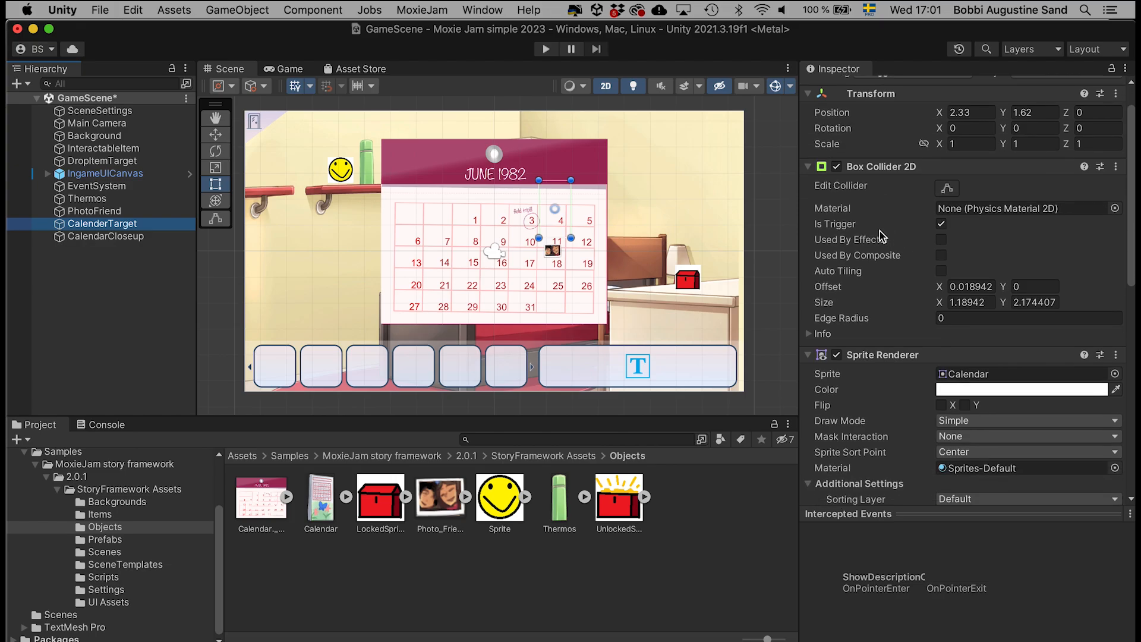
pyautogui.scroll(-10, 880, 233)
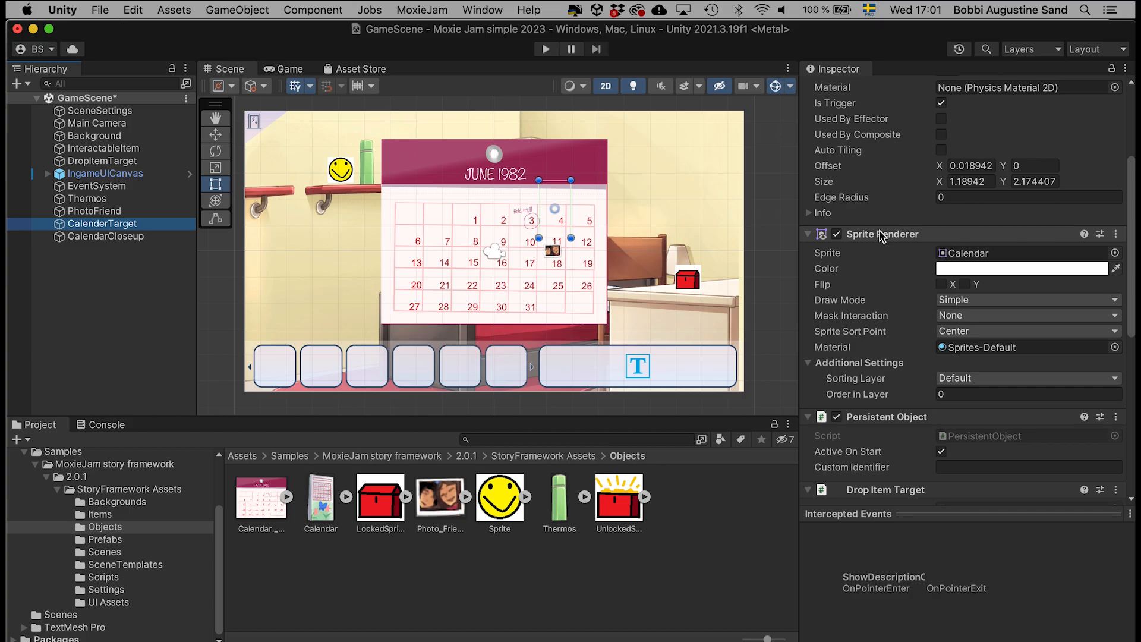
pyautogui.scroll(-7, 880, 233)
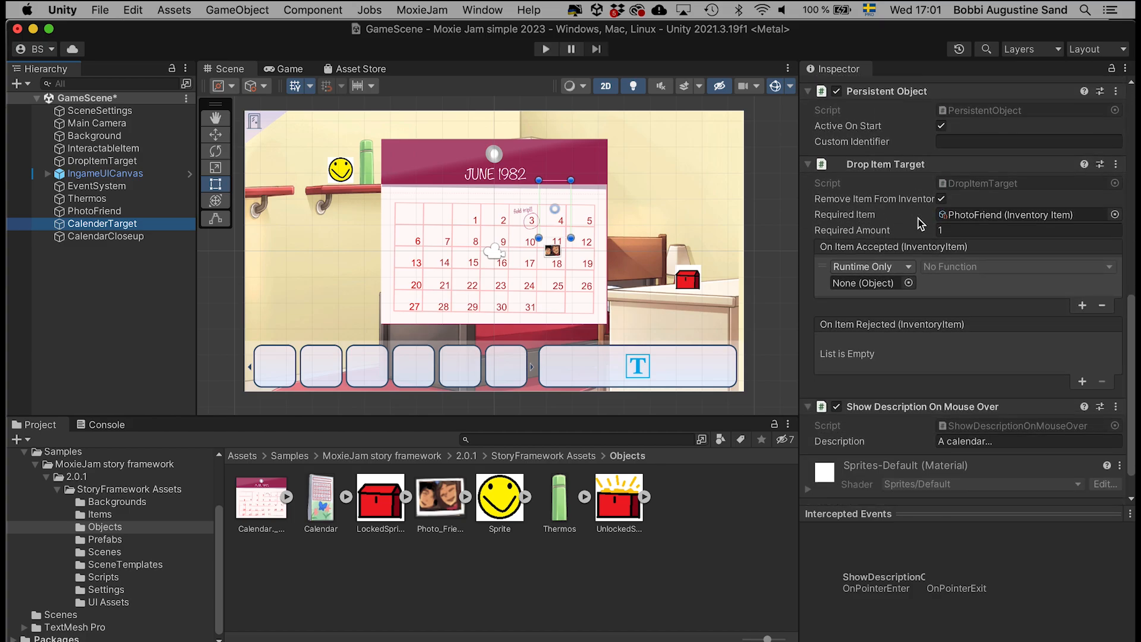
pyautogui.scroll(-2, 1015, 267)
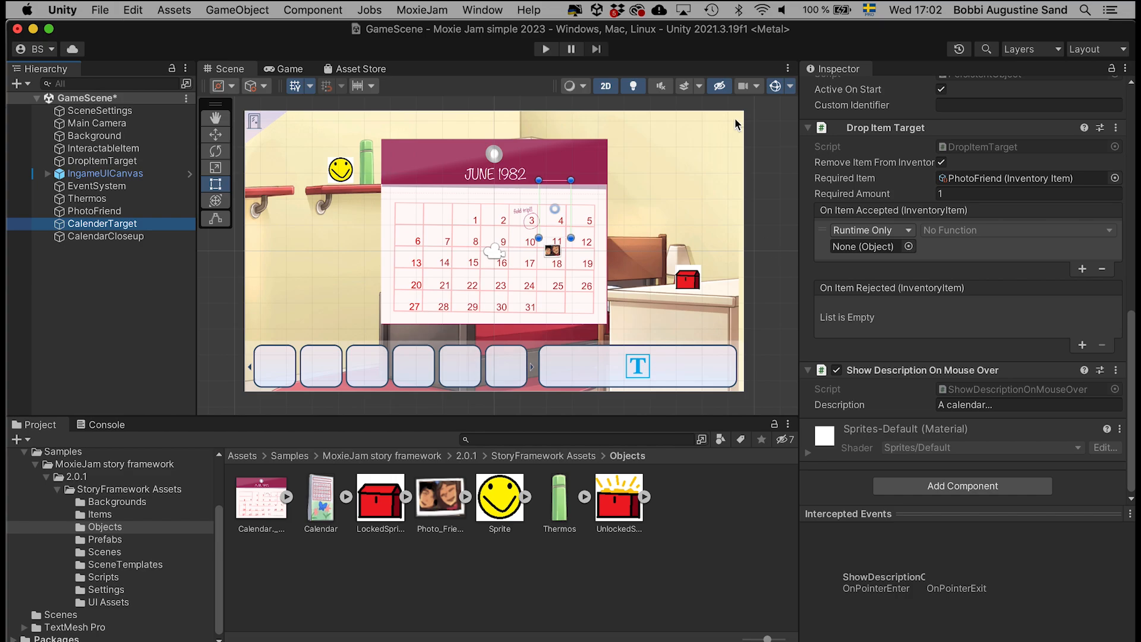
pyautogui.click(103, 237)
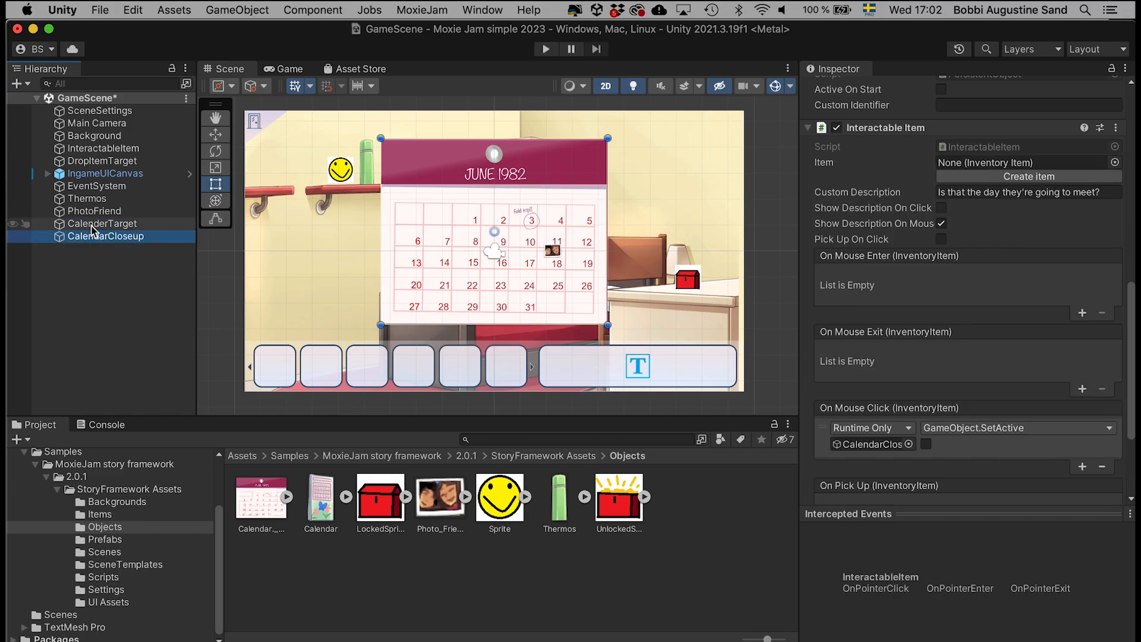
pyautogui.click(91, 224)
pyautogui.moveTo(79, 240); pyautogui.dragTo(850, 247)
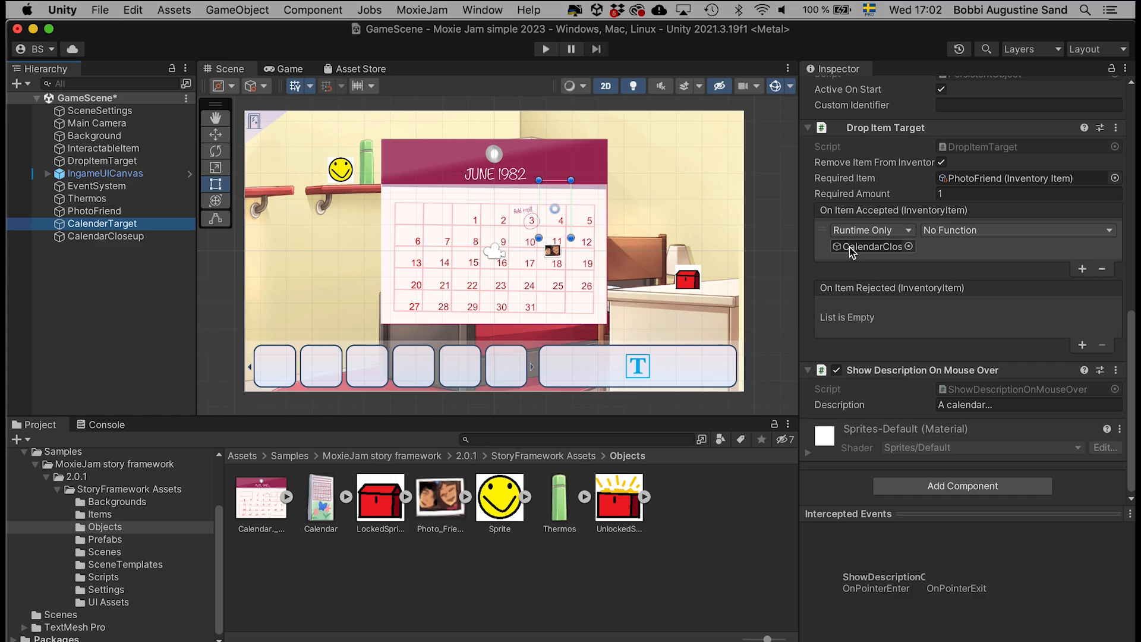
# Set the On Item Accepted event to call GameObject.SetActive with the value checked, and save the scene
pyautogui.click(961, 232)
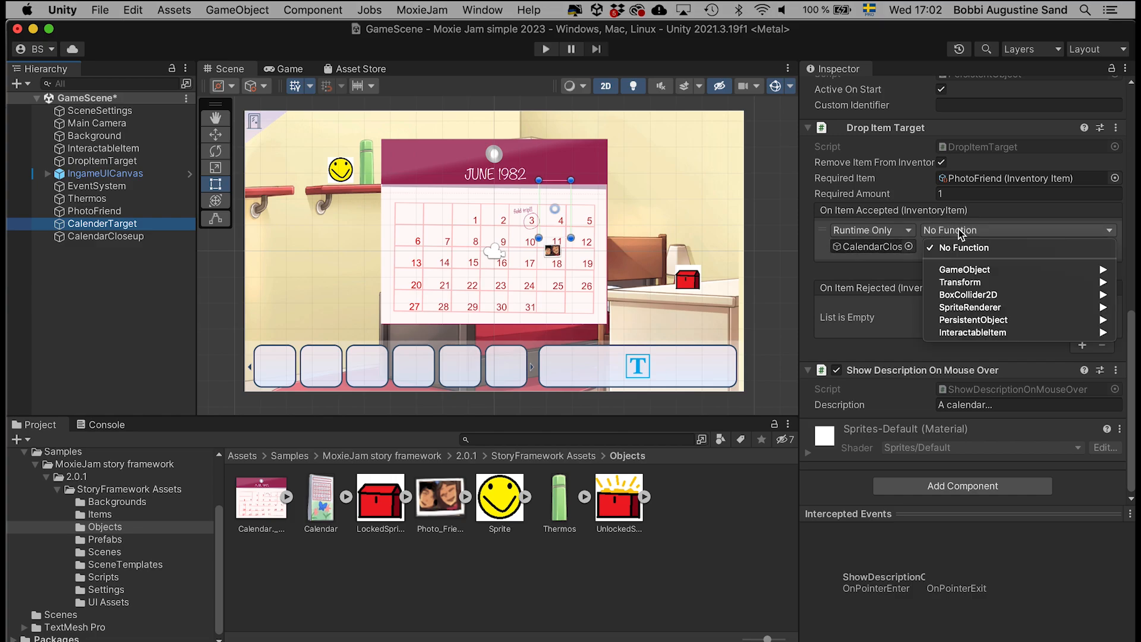
pyautogui.moveTo(967, 272)
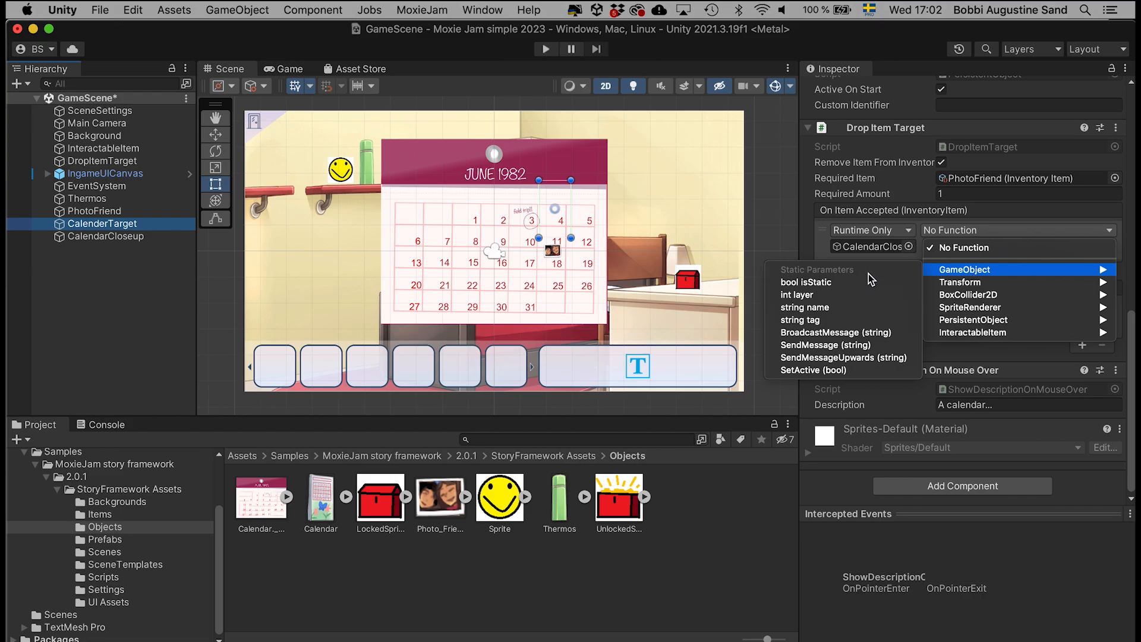
pyautogui.click(827, 369)
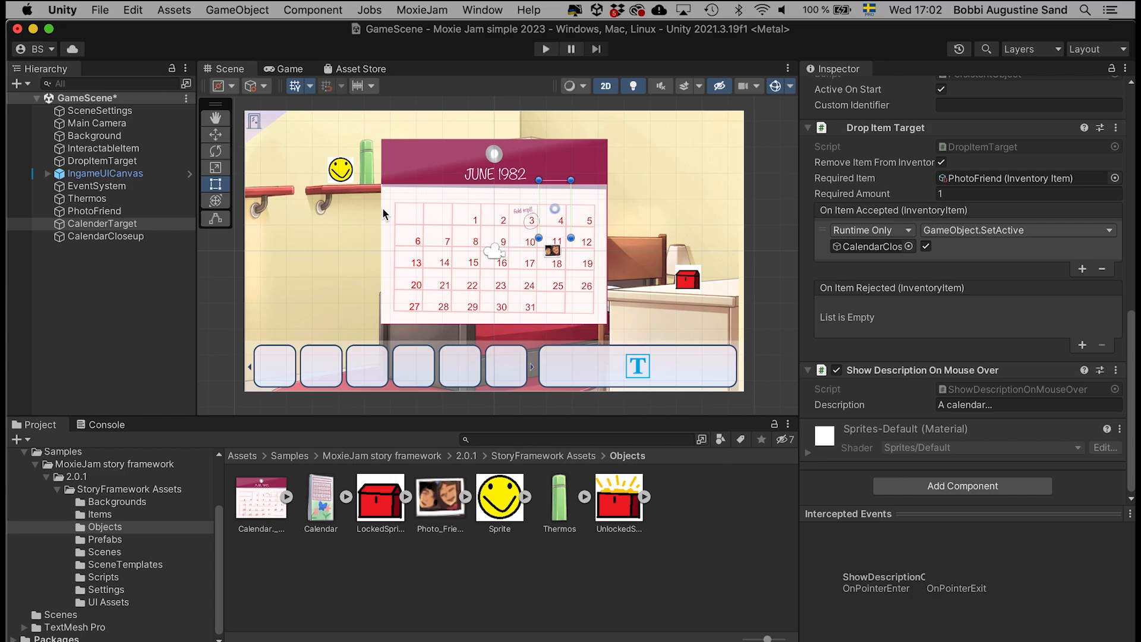
pyautogui.press('super+s')
# Play-test the game by starting it, picking up the friend photo and dropping it on the wall calendar, and stop playback
pyautogui.click(546, 50)
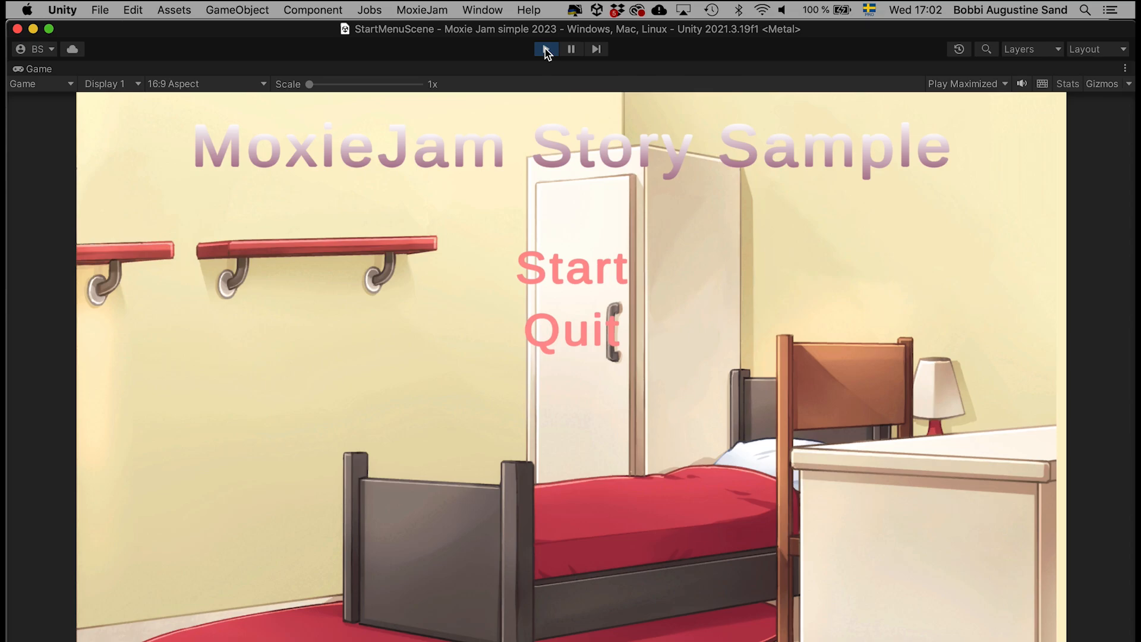
pyautogui.click(566, 270)
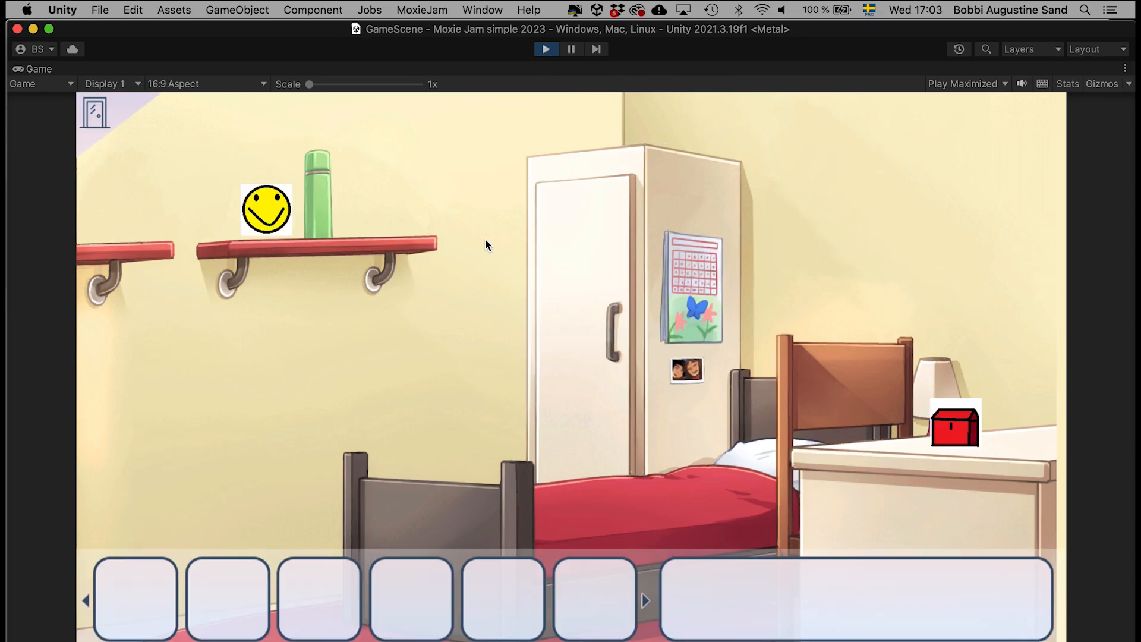
pyautogui.click(688, 371)
pyautogui.moveTo(145, 597); pyautogui.dragTo(701, 294)
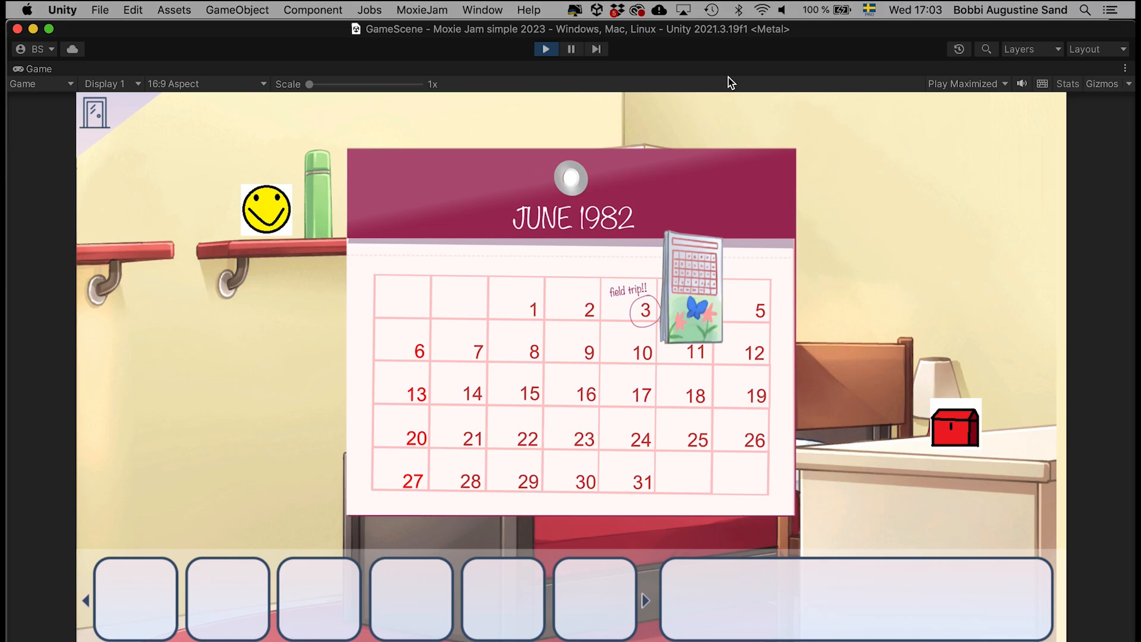
pyautogui.click(545, 49)
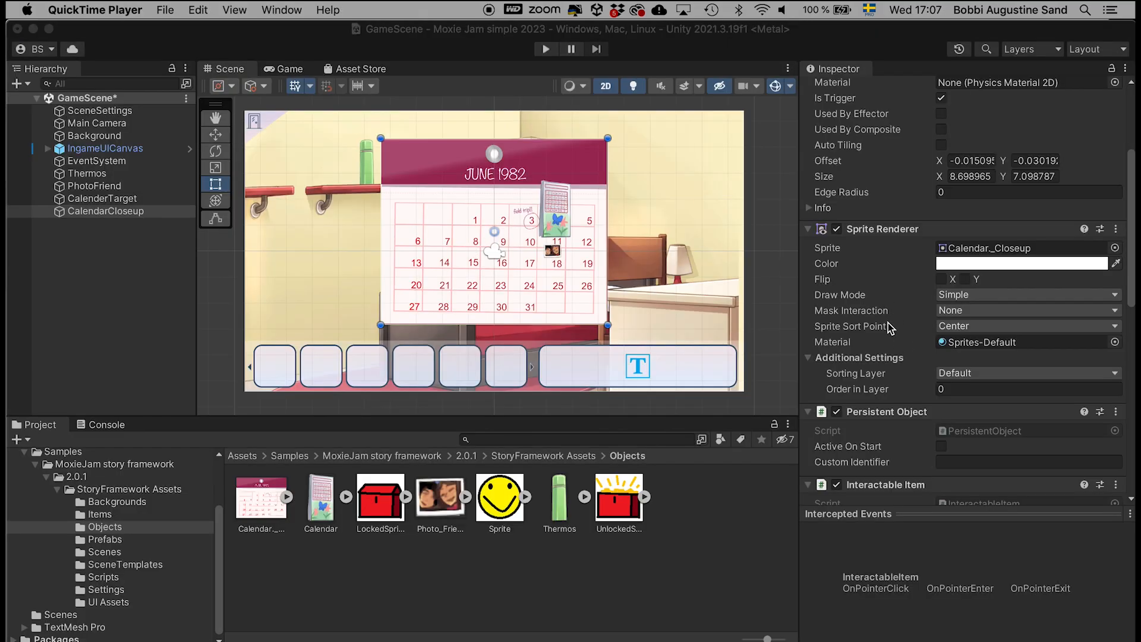
# Set the Sprite Renderer's sorting layer of CalendarCloseup to Foreground
pyautogui.scroll(-2, 888, 323)
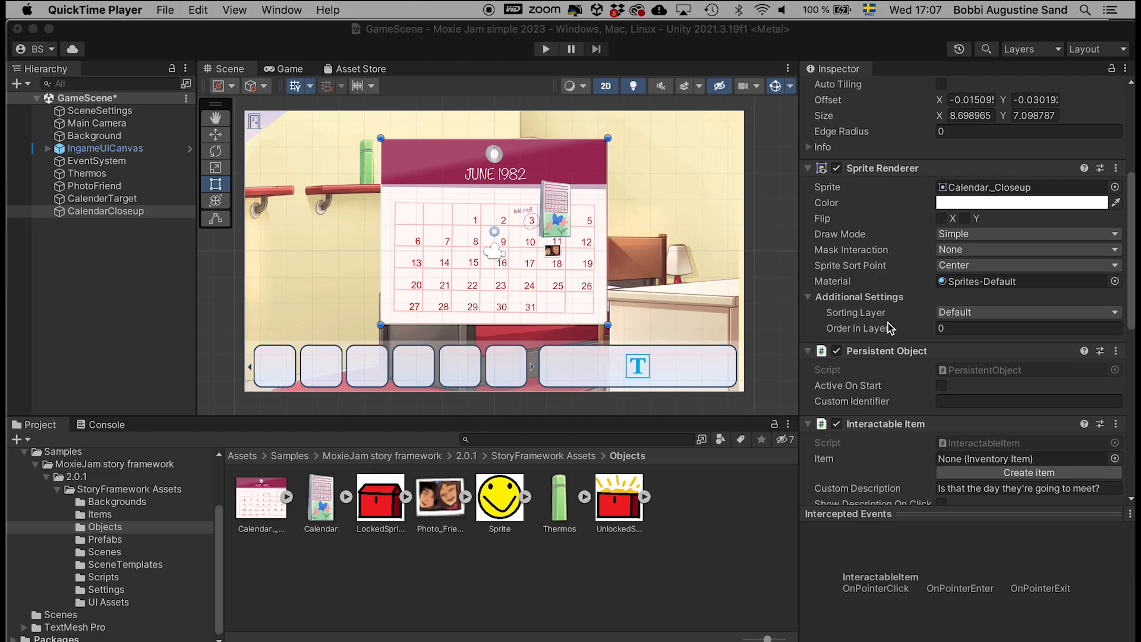
pyautogui.scroll(-1, 872, 265)
pyautogui.scroll(-1, 873, 265)
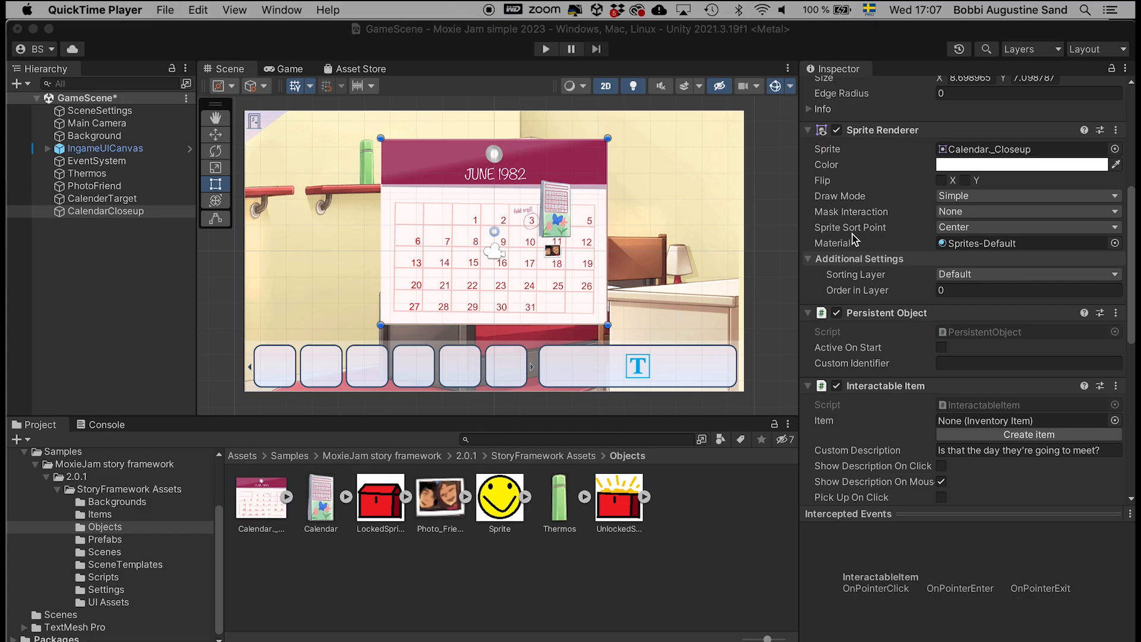
pyautogui.click(113, 213)
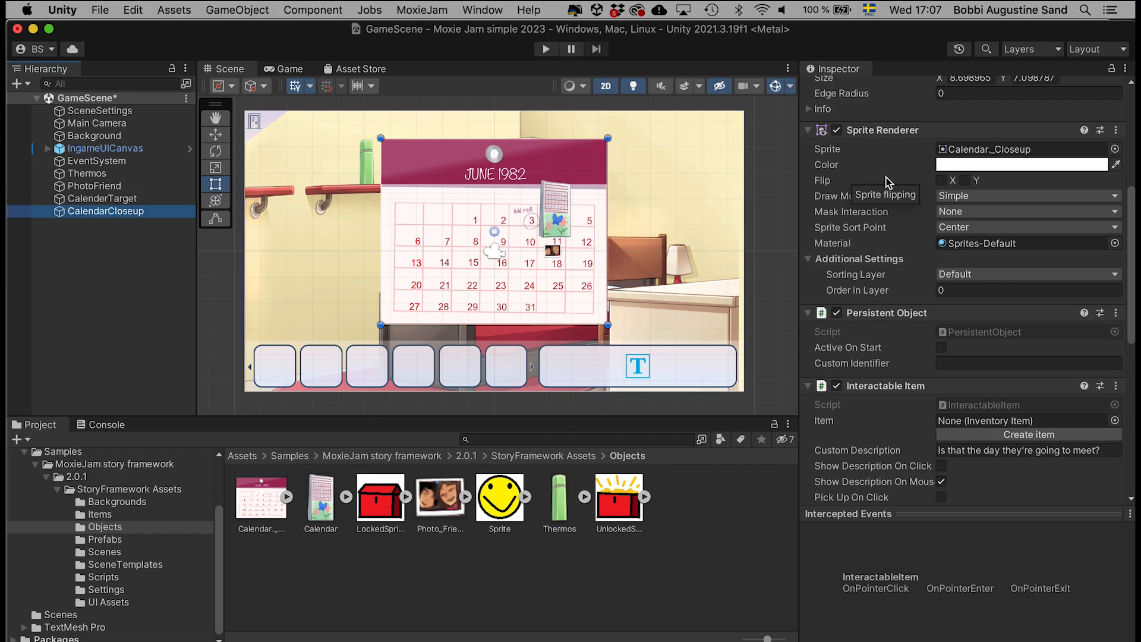
pyautogui.click(957, 277)
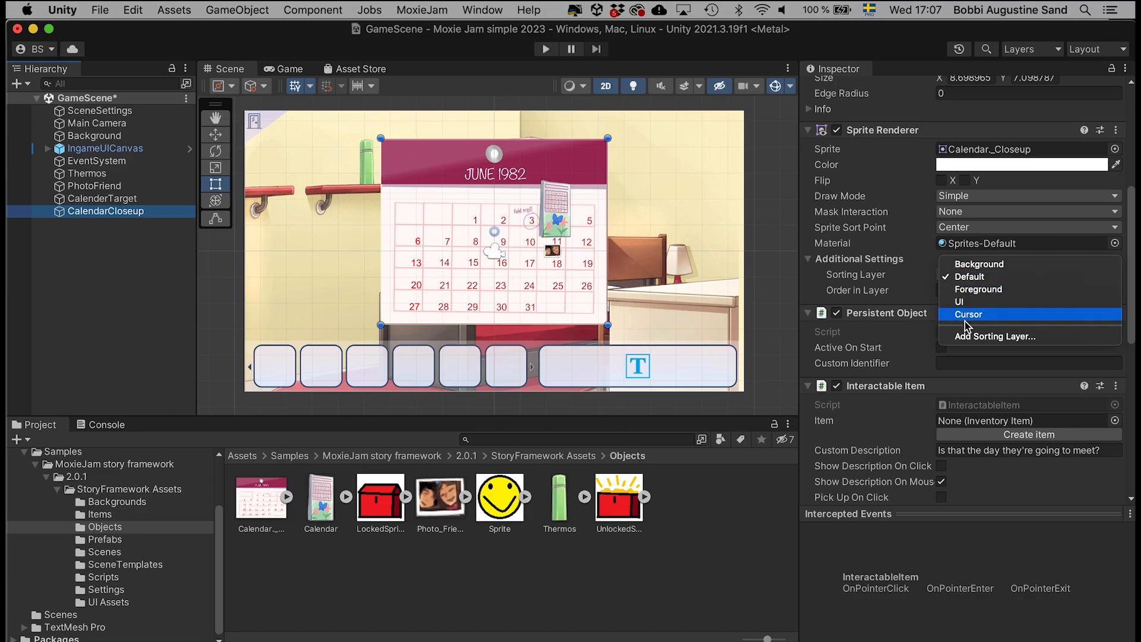
pyautogui.click(964, 291)
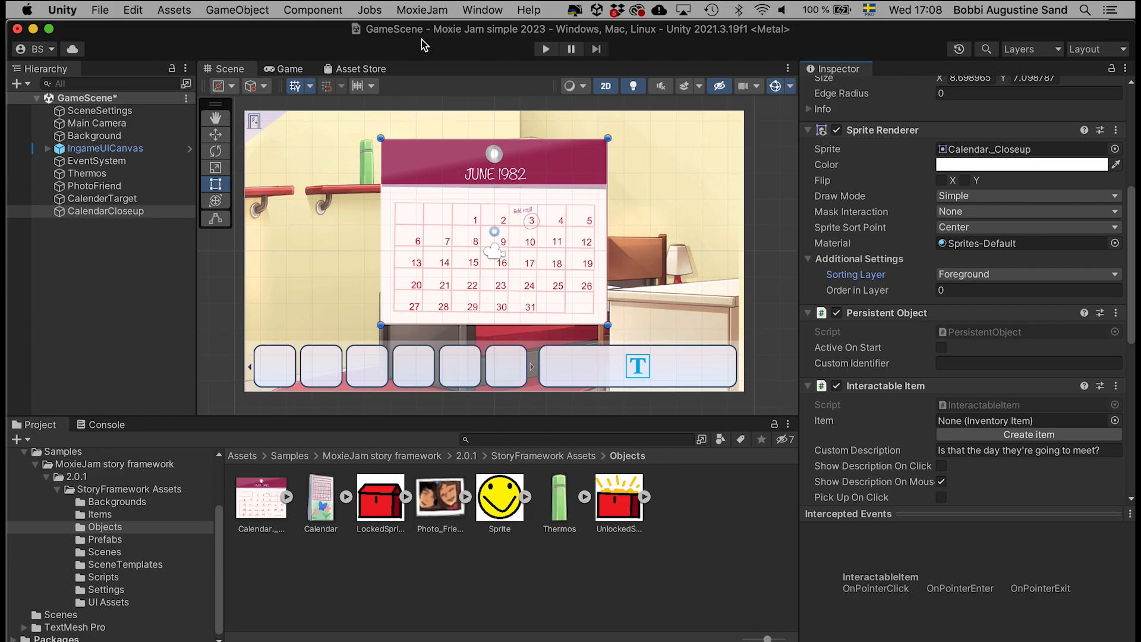
# Play-test using the friend photo on the wall calendar and closing the calendar closeup, and stop playback
pyautogui.click(546, 48)
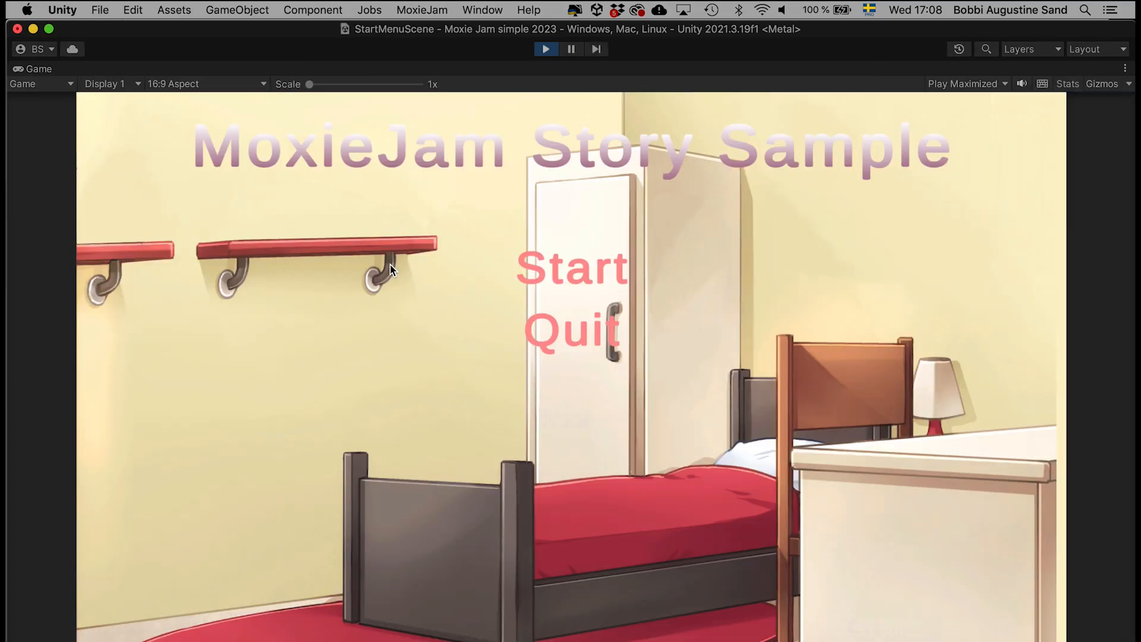
pyautogui.click(572, 270)
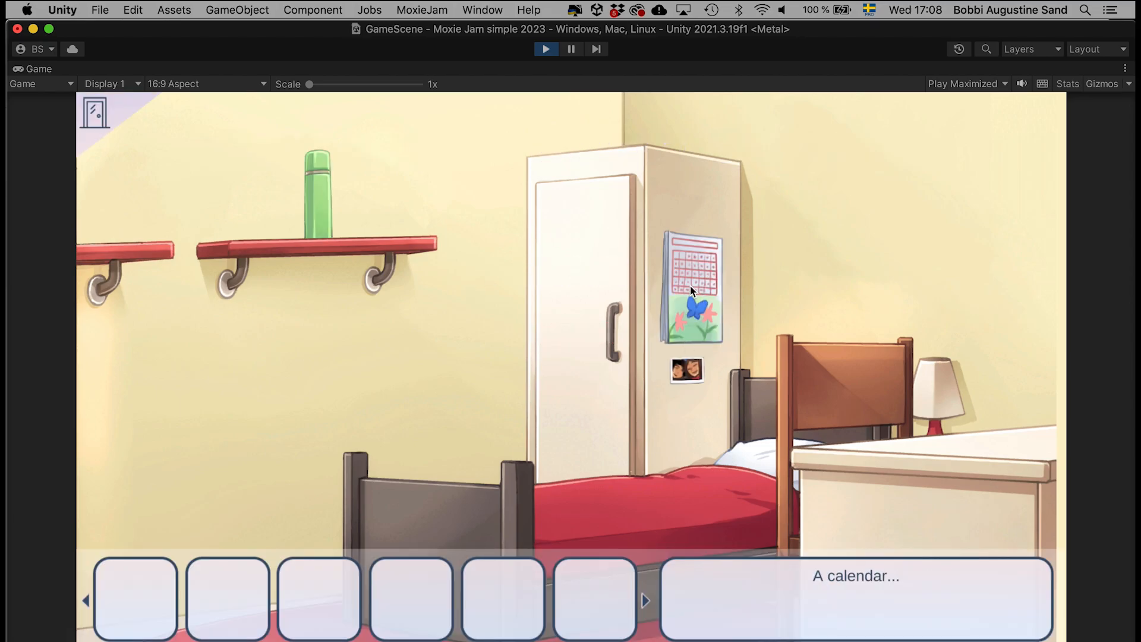
pyautogui.click(687, 370)
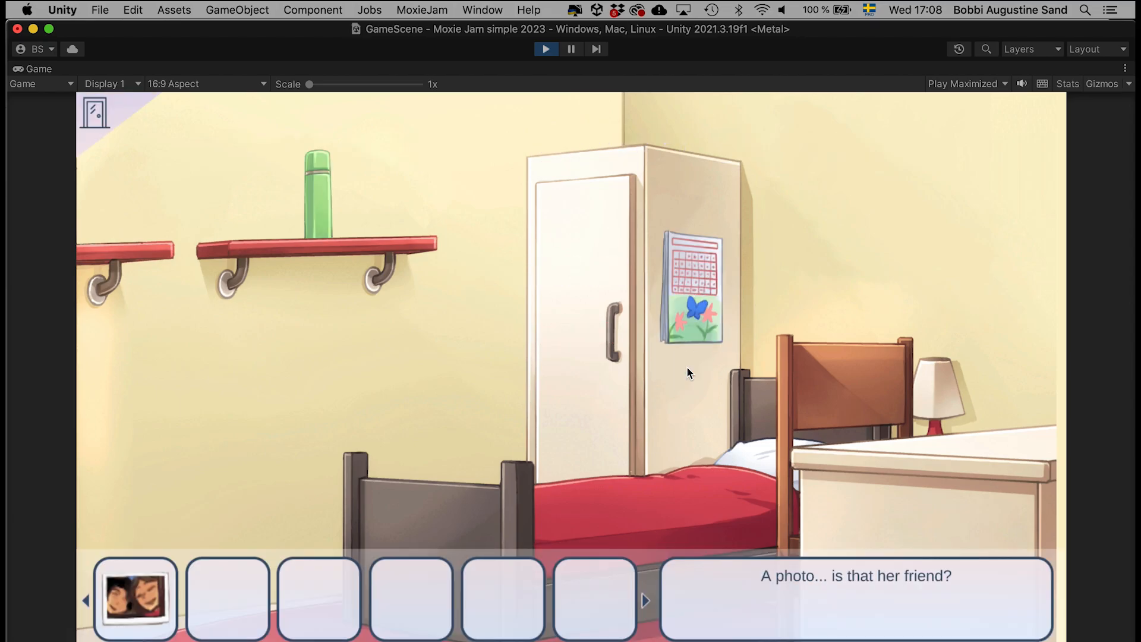
pyautogui.click(141, 592)
pyautogui.click(701, 303)
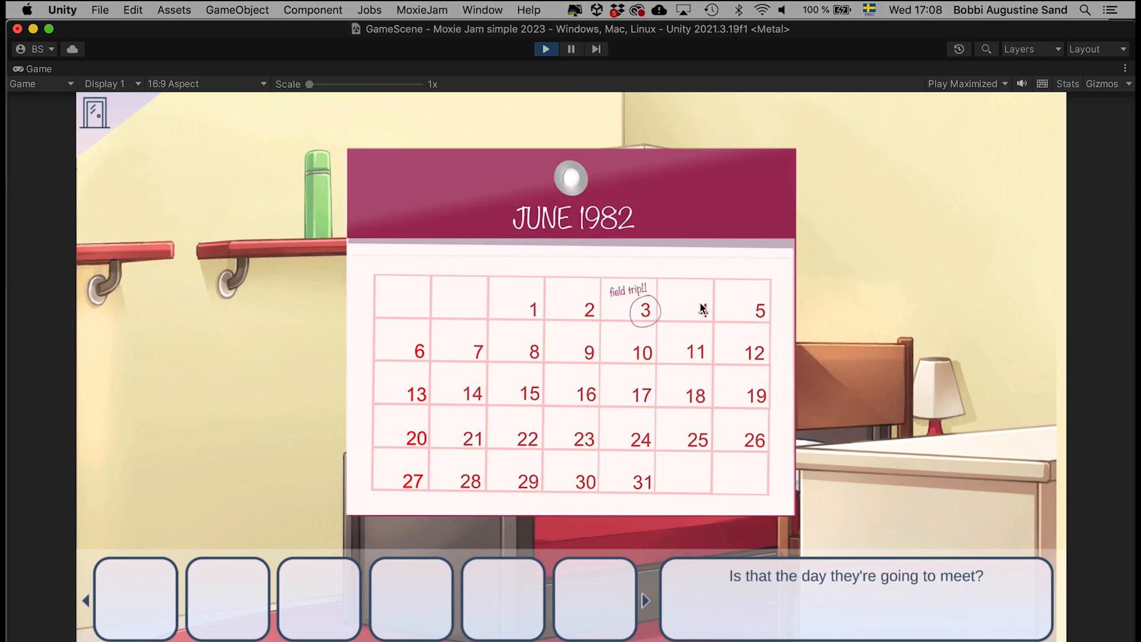
pyautogui.click(668, 225)
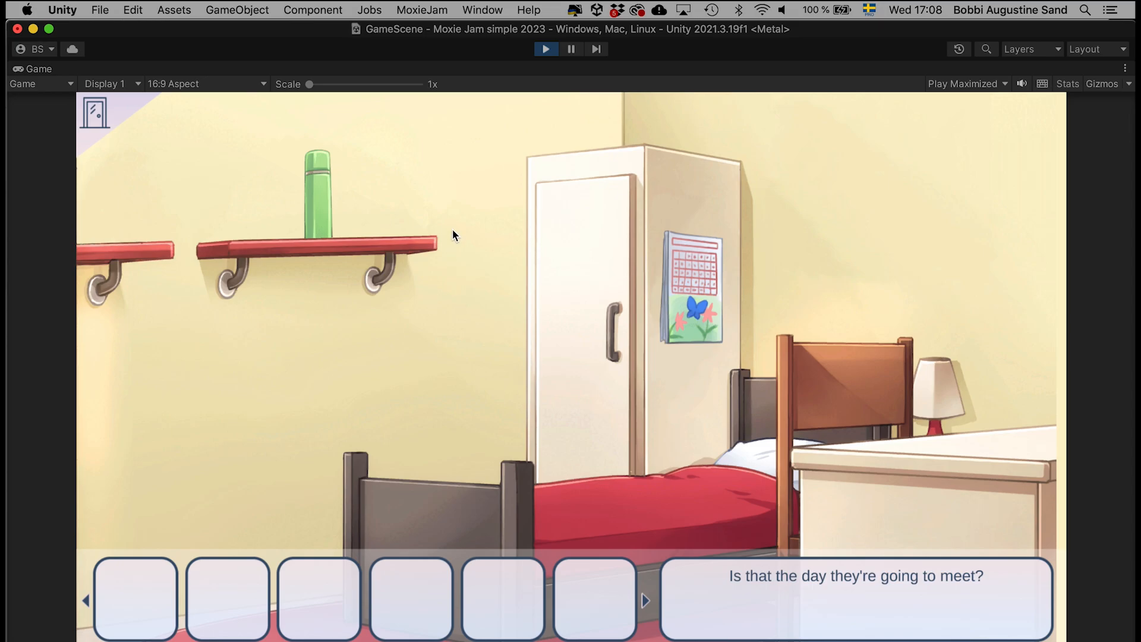
pyautogui.click(547, 51)
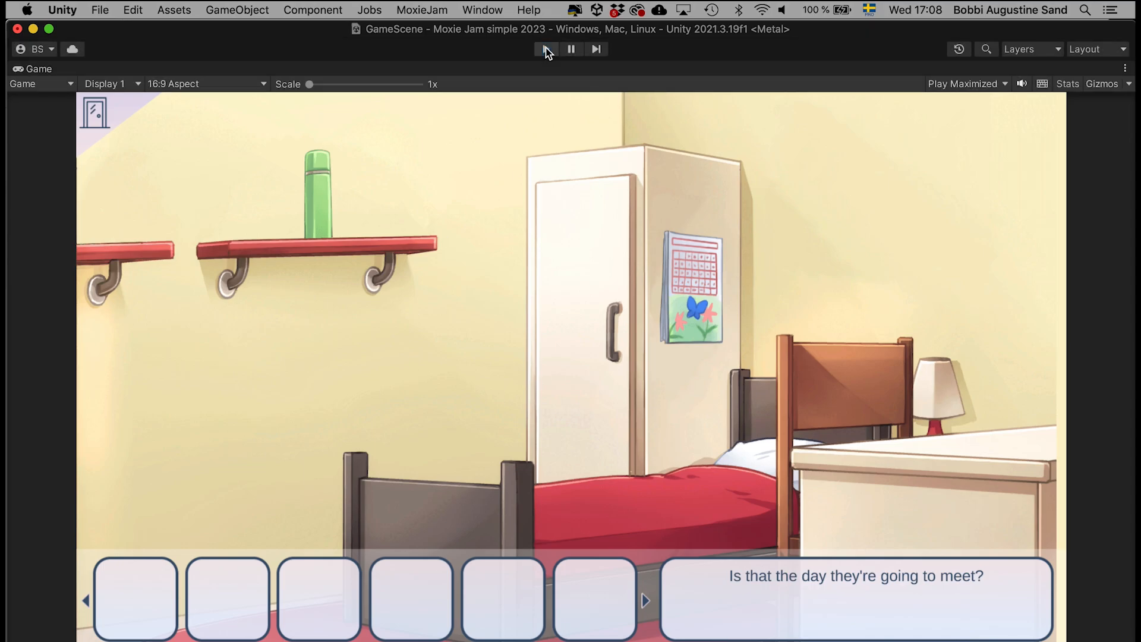